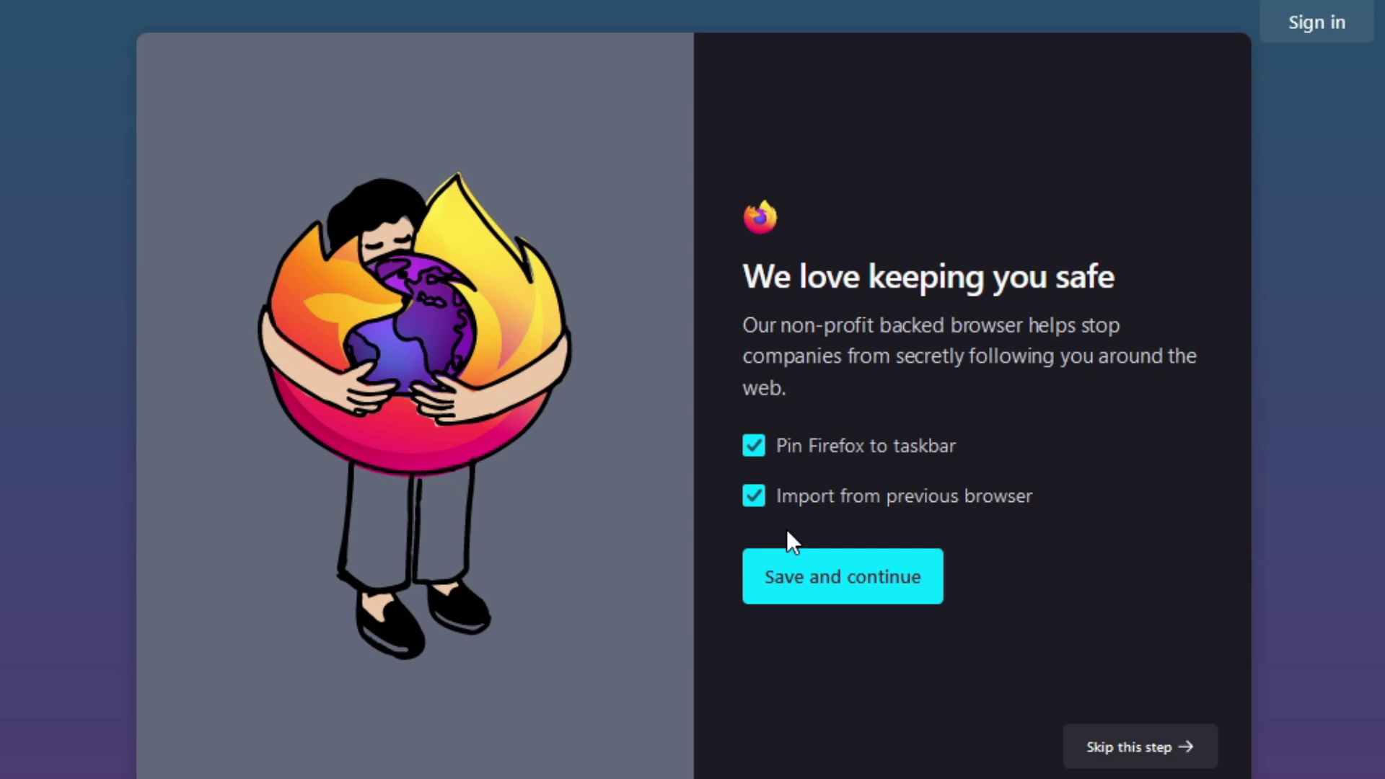
Complete Firefox's first-run setup with taskbar pinning kept, skipping the browser data import, mobile download and add-ons pages
left_click(835, 581)
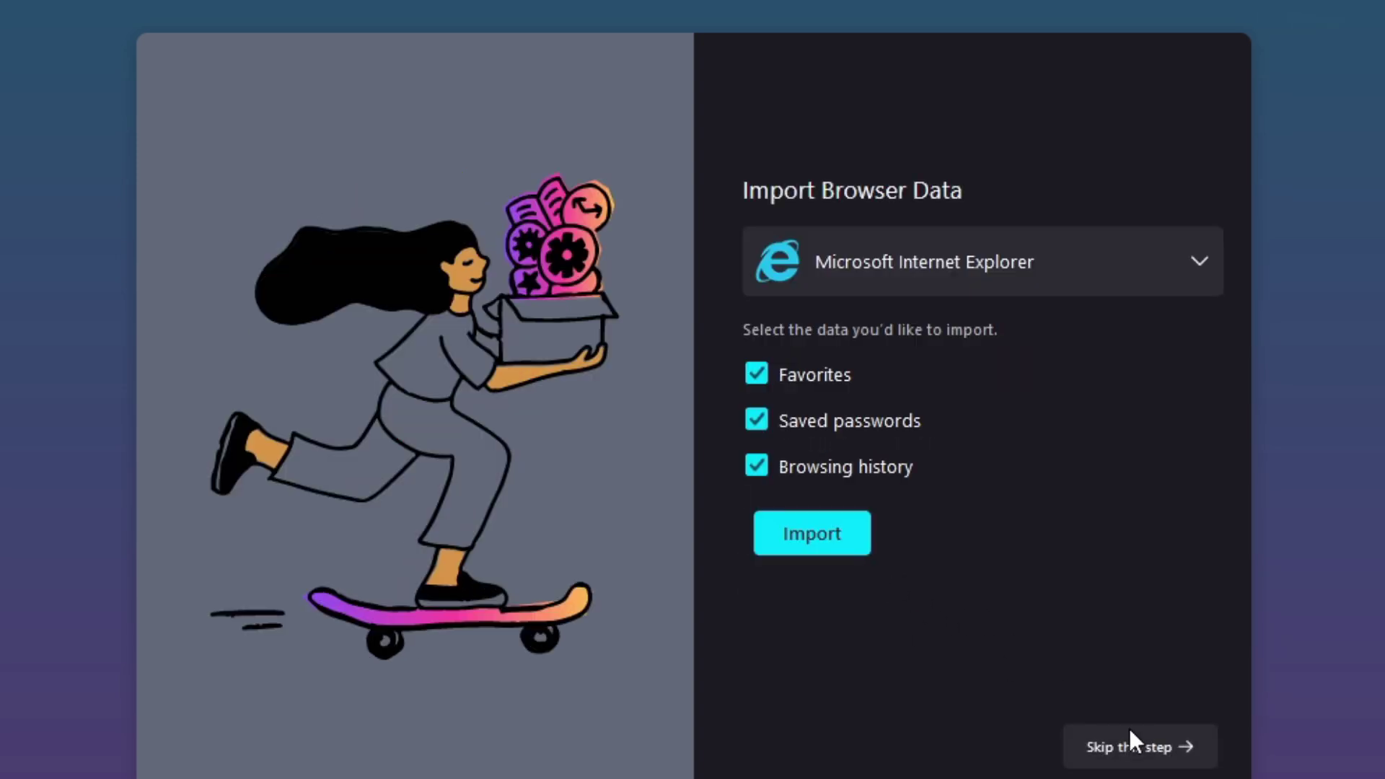
left_click(1131, 743)
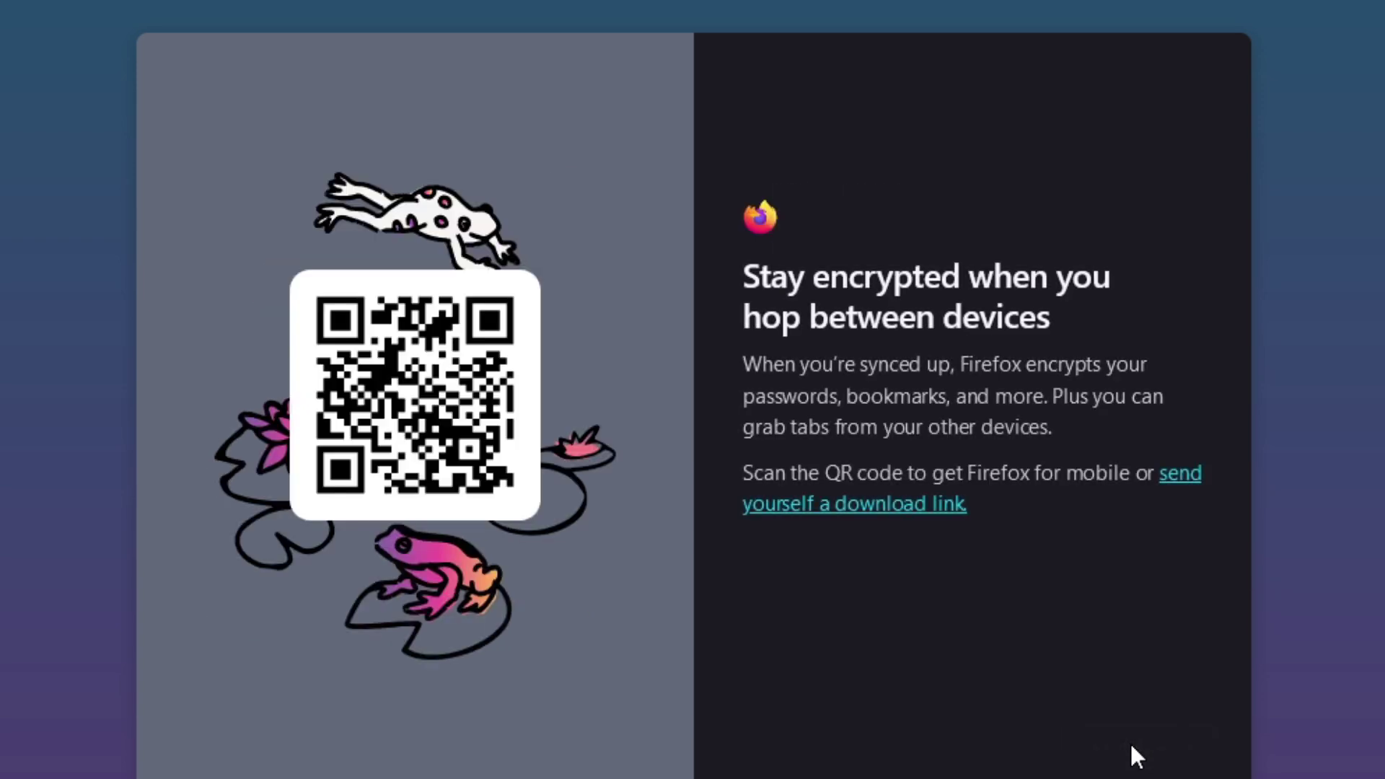
left_click(1130, 742)
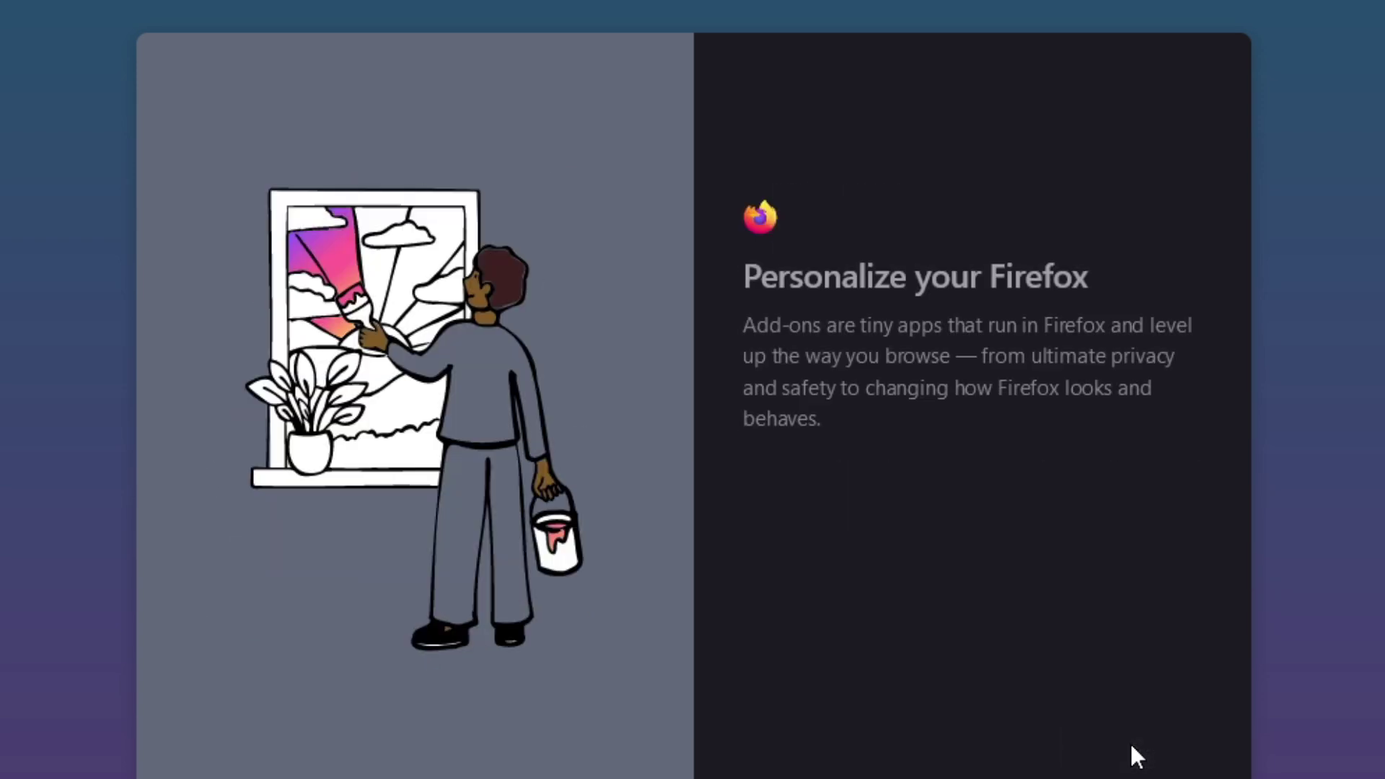
left_click(1130, 742)
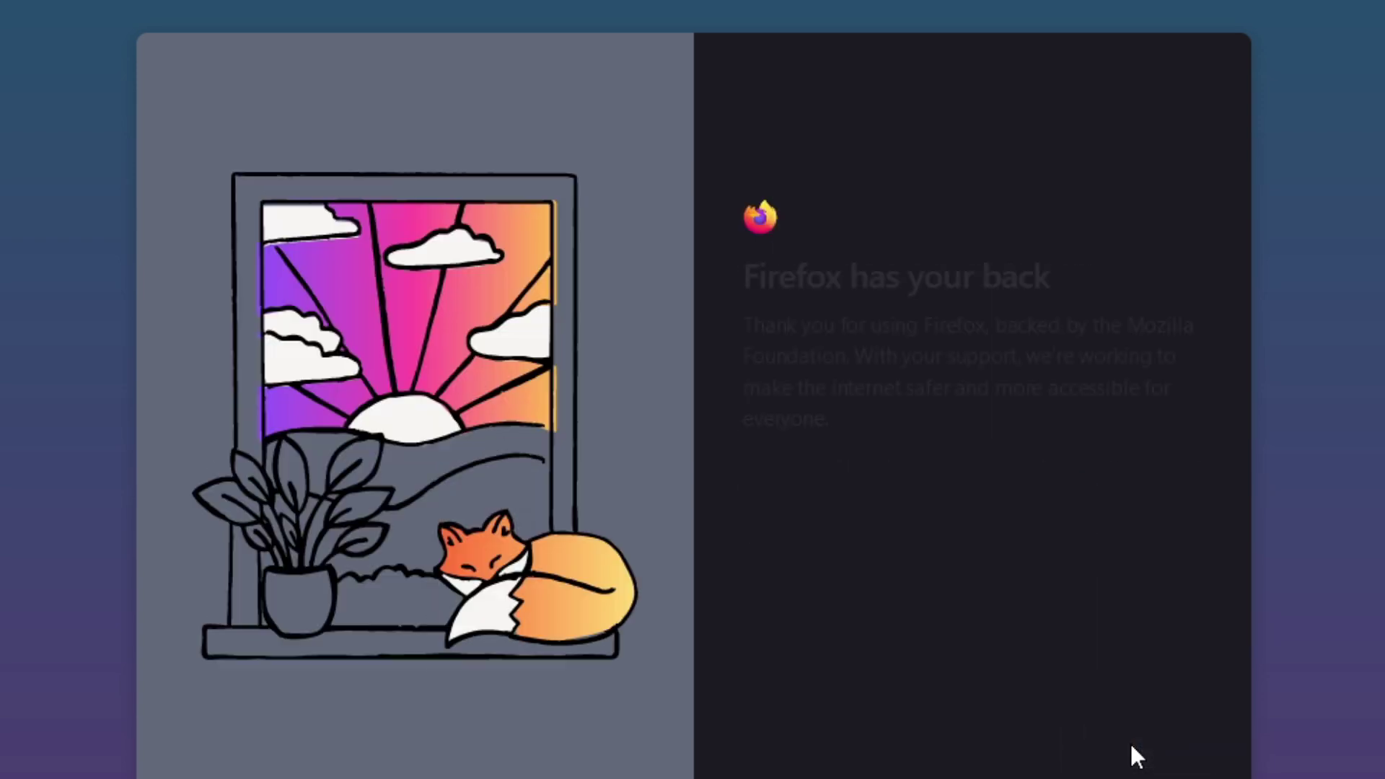
left_click(885, 519)
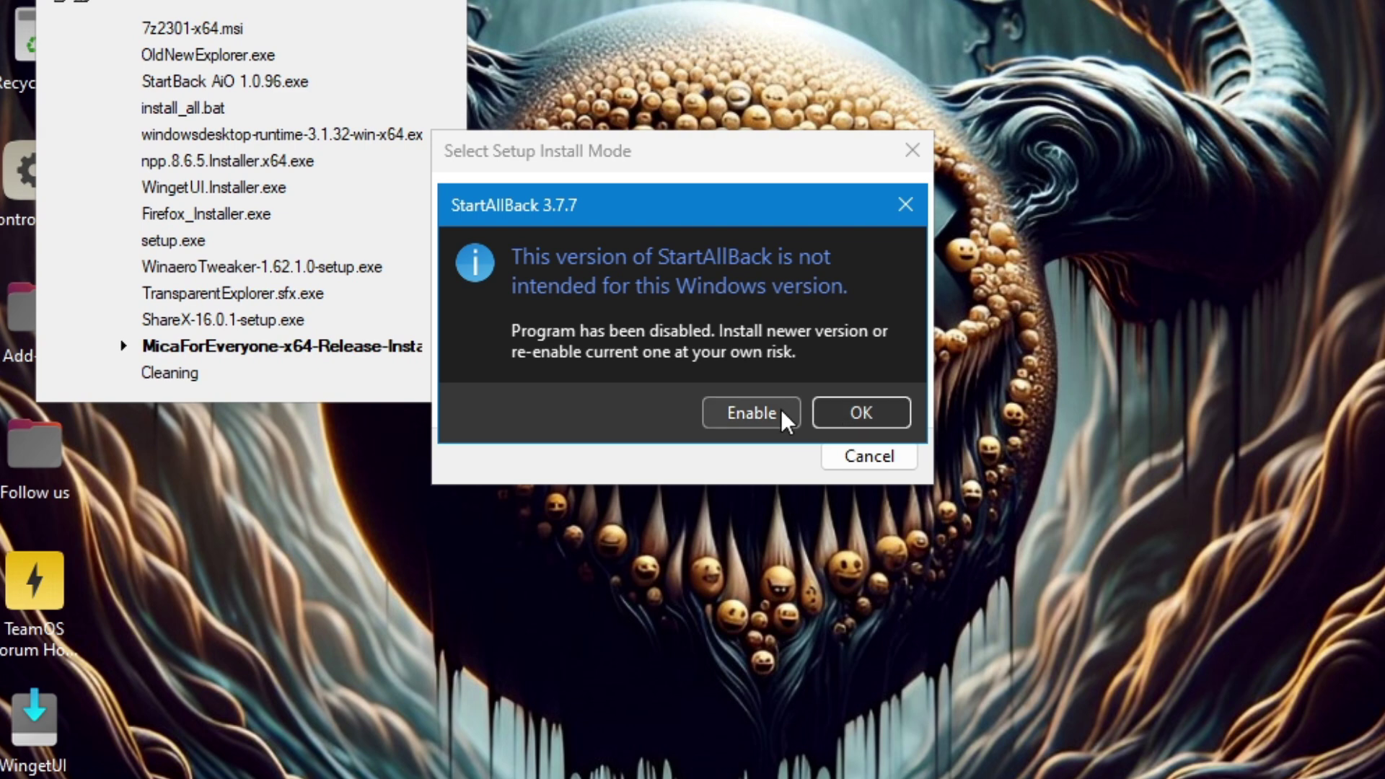
Dismiss the StartAllBack notice without enabling it and install Mica For Everyone for all users in the default destination folder
left_click(840, 417)
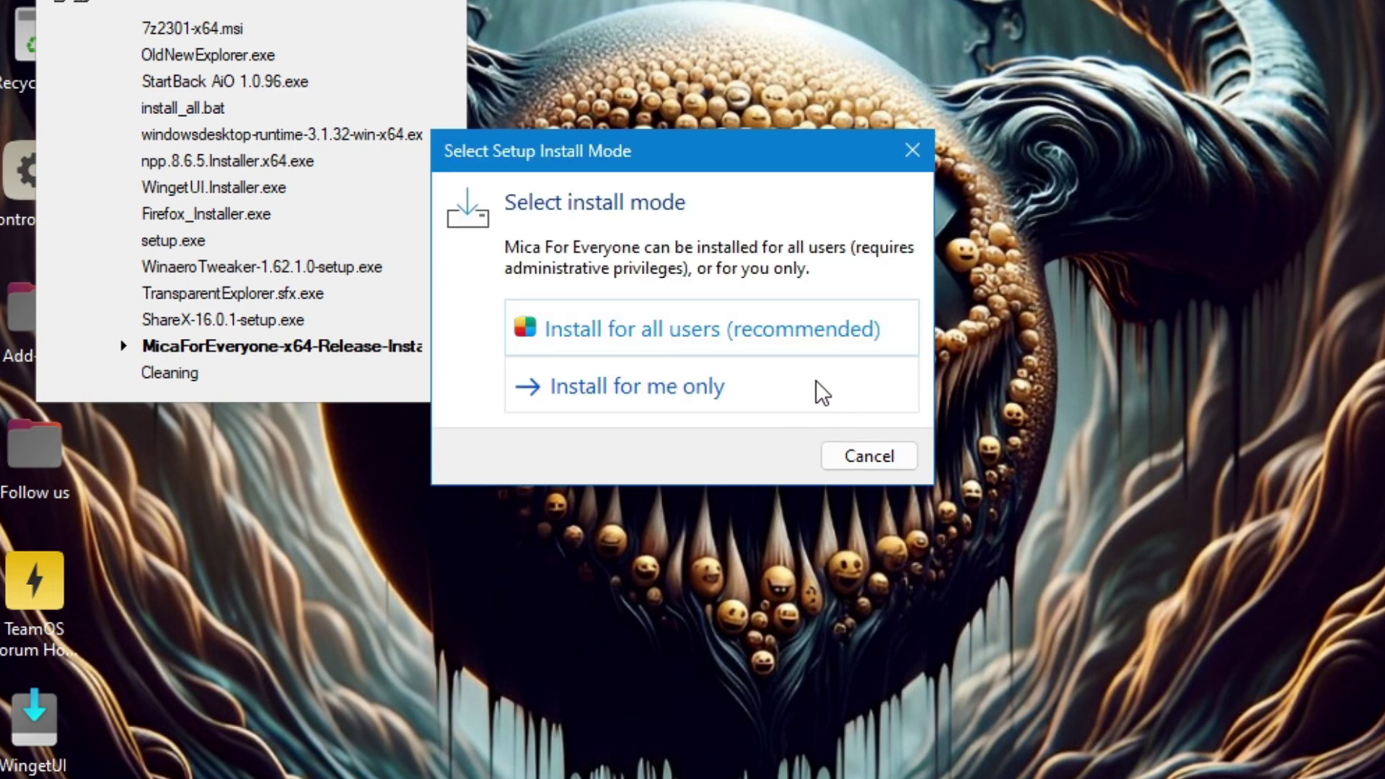
left_click(717, 337)
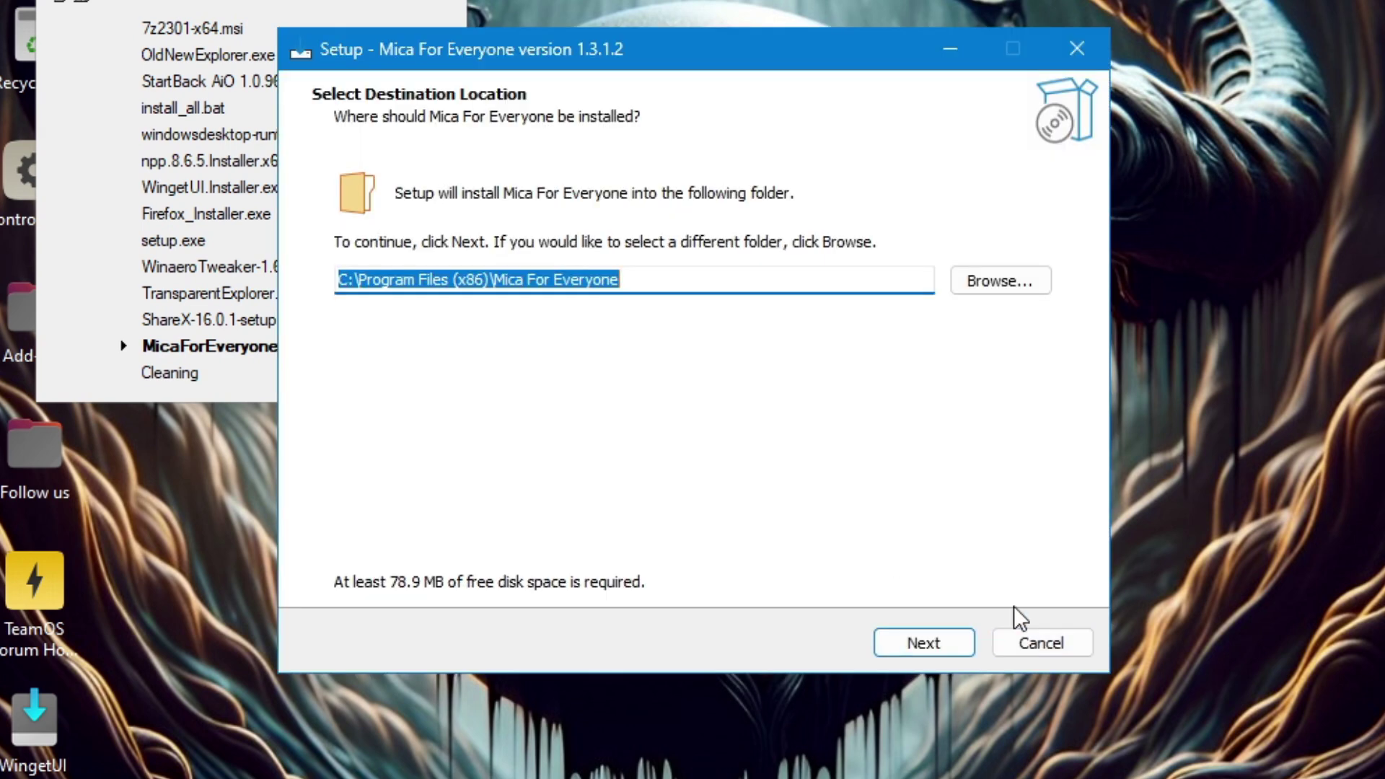
left_click(939, 651)
left_click(936, 651)
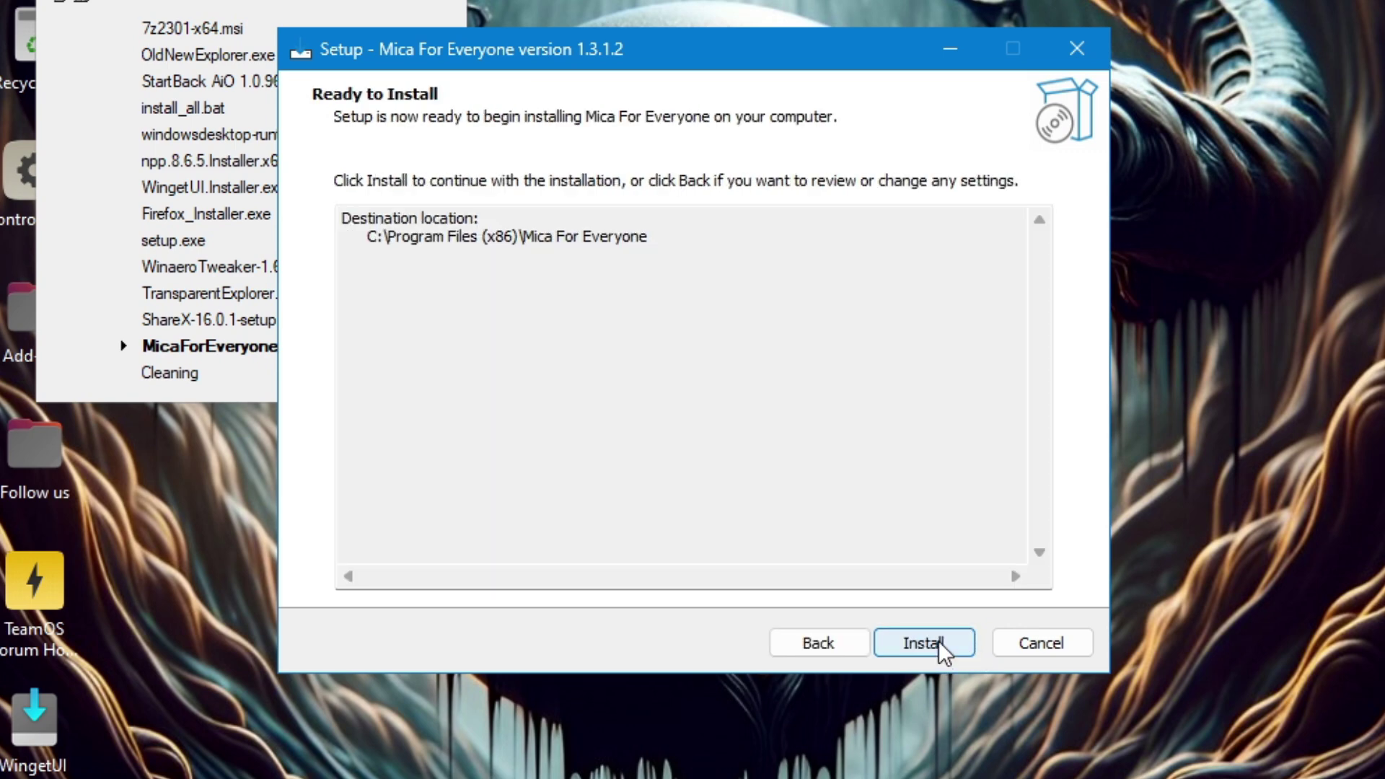
left_click(938, 642)
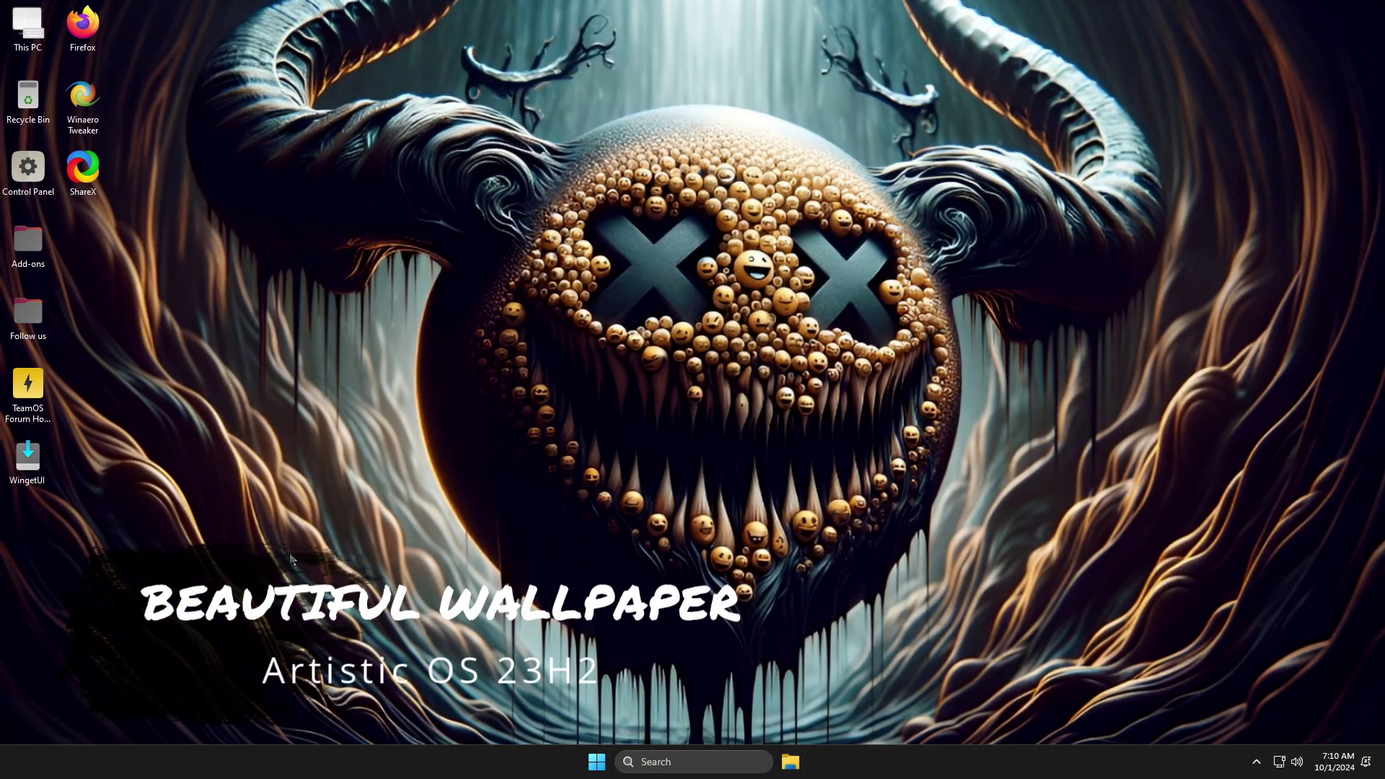
Run winver to check the Windows edition and build, and close the About Windows dialog
left_click(586, 765)
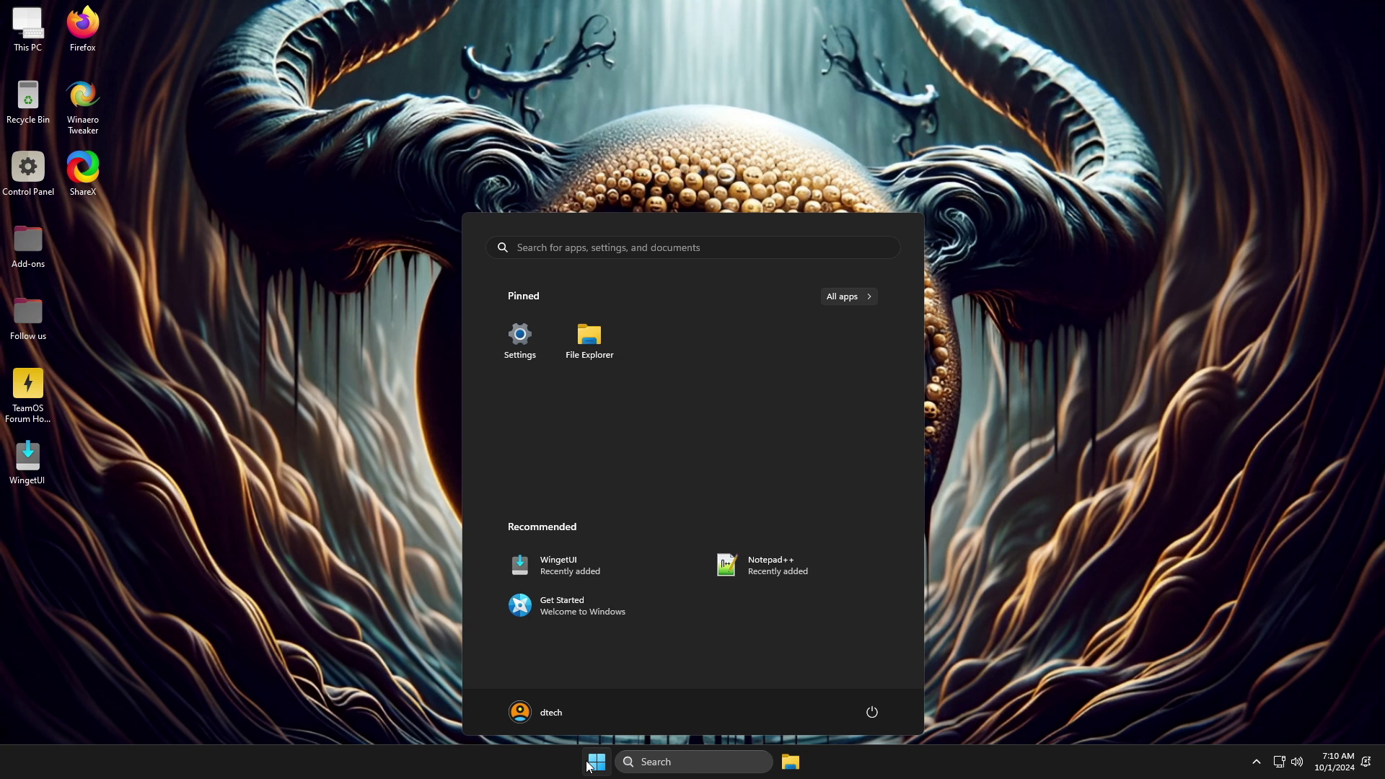
type("winver")
key("Return")
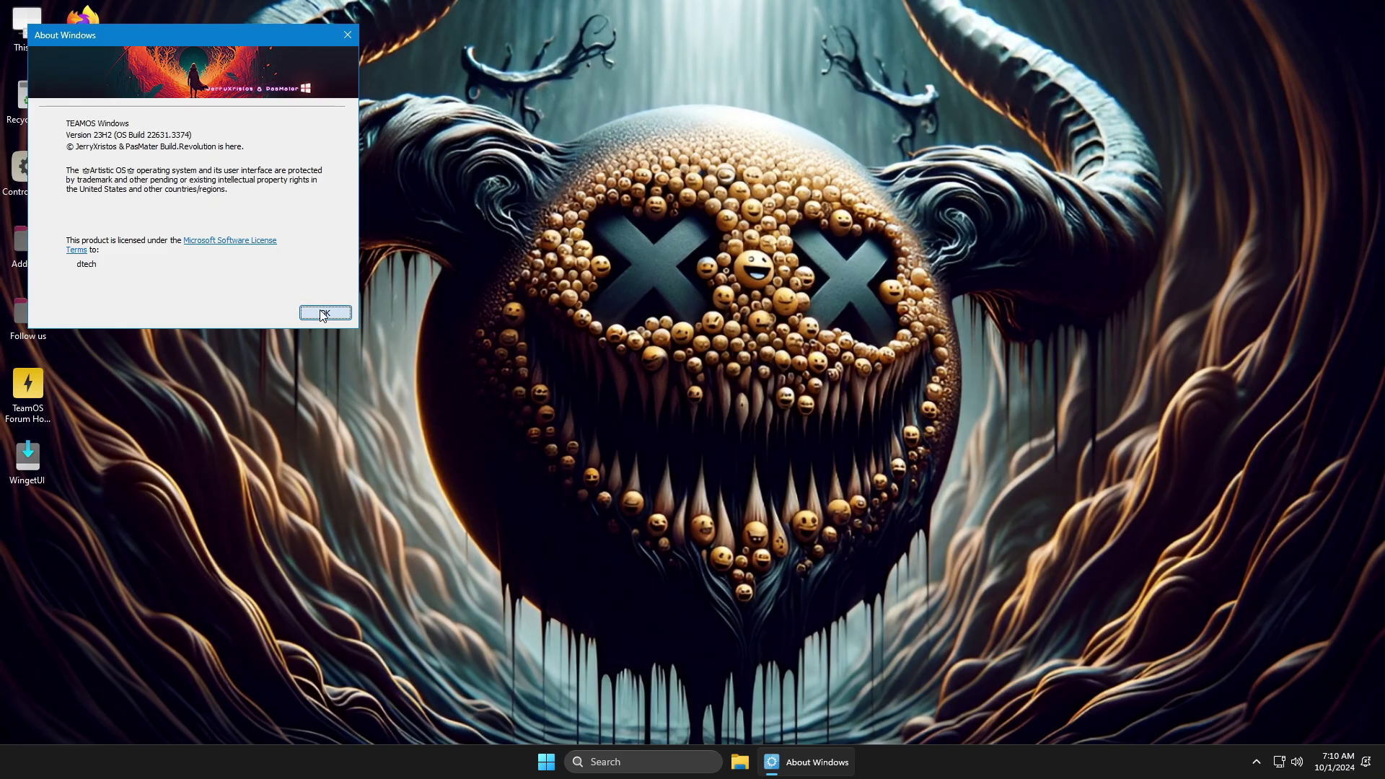
left_click(803, 717)
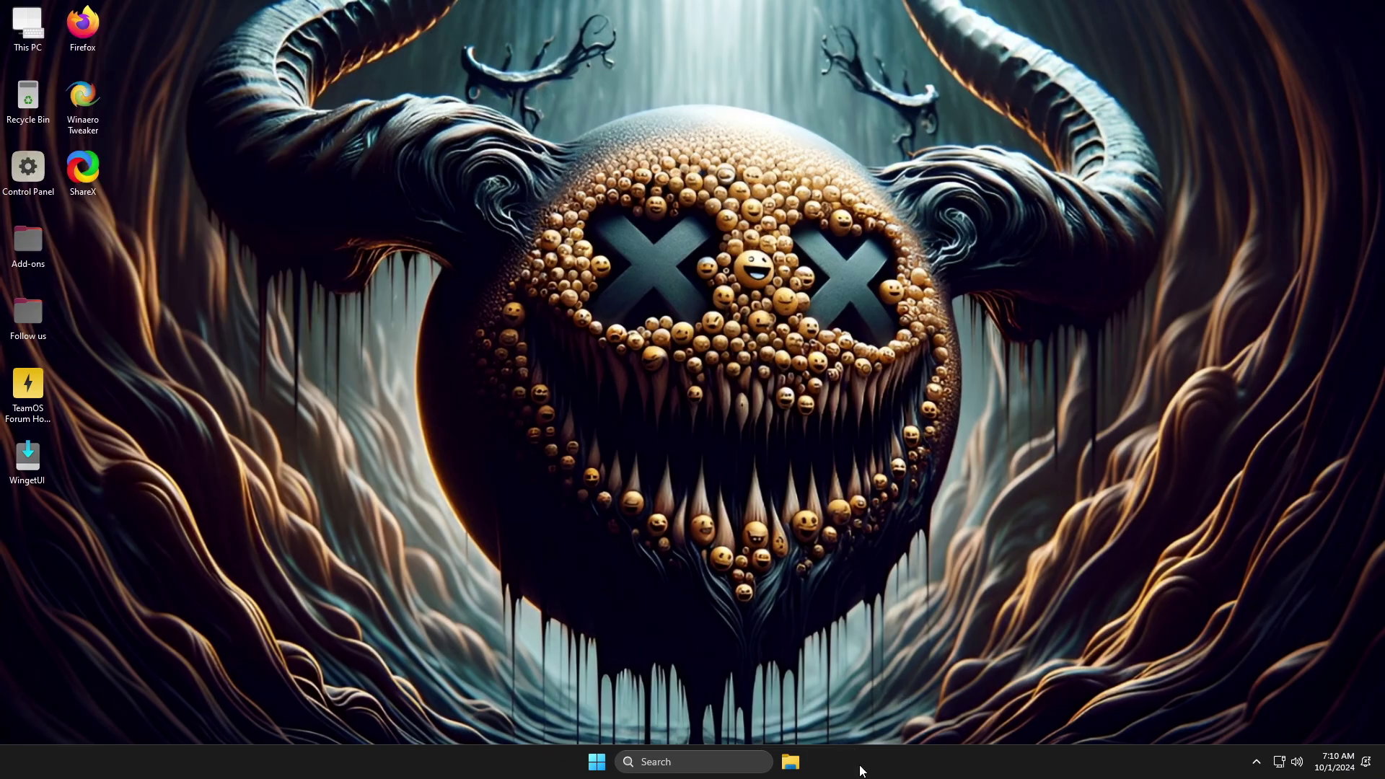
Check CPU and memory performance in Task Manager and dismiss its window
right_click(860, 770)
left_click(907, 708)
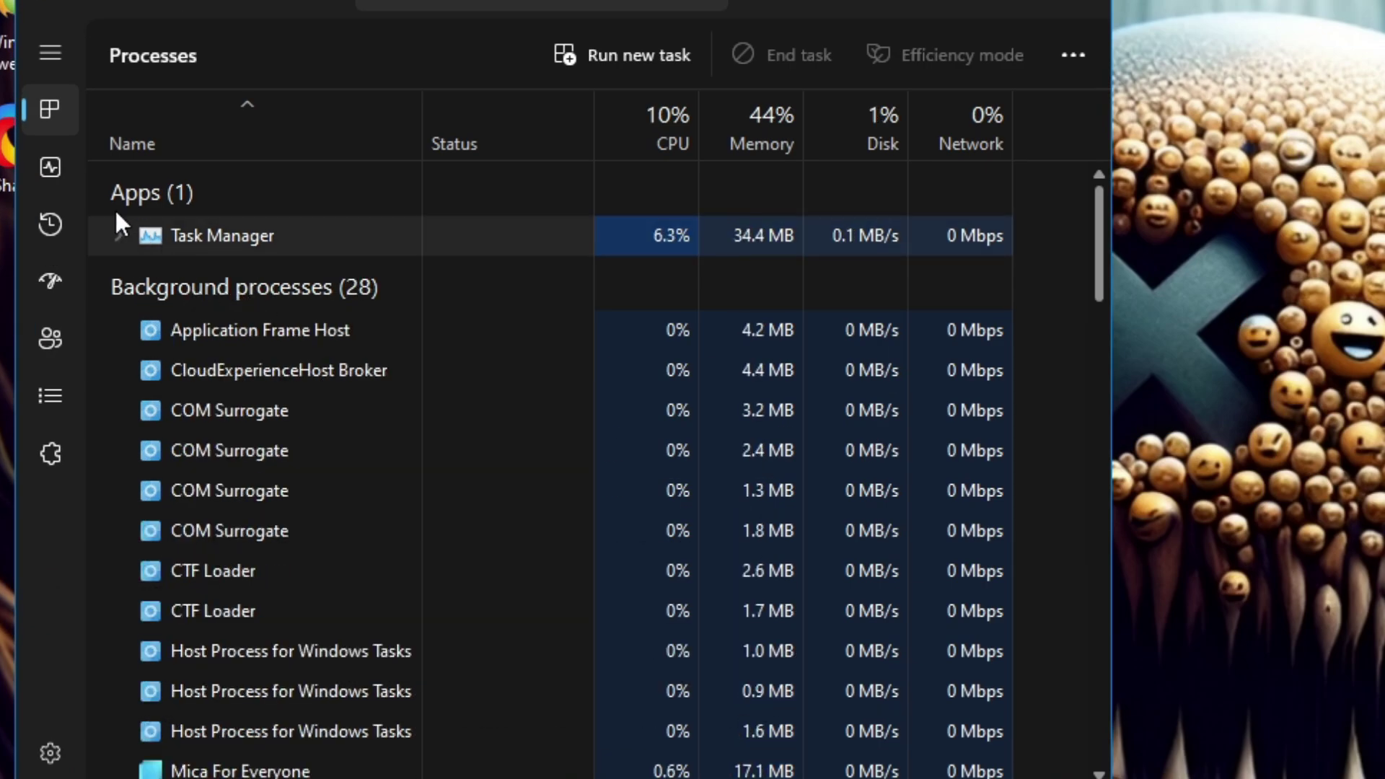
left_click(68, 167)
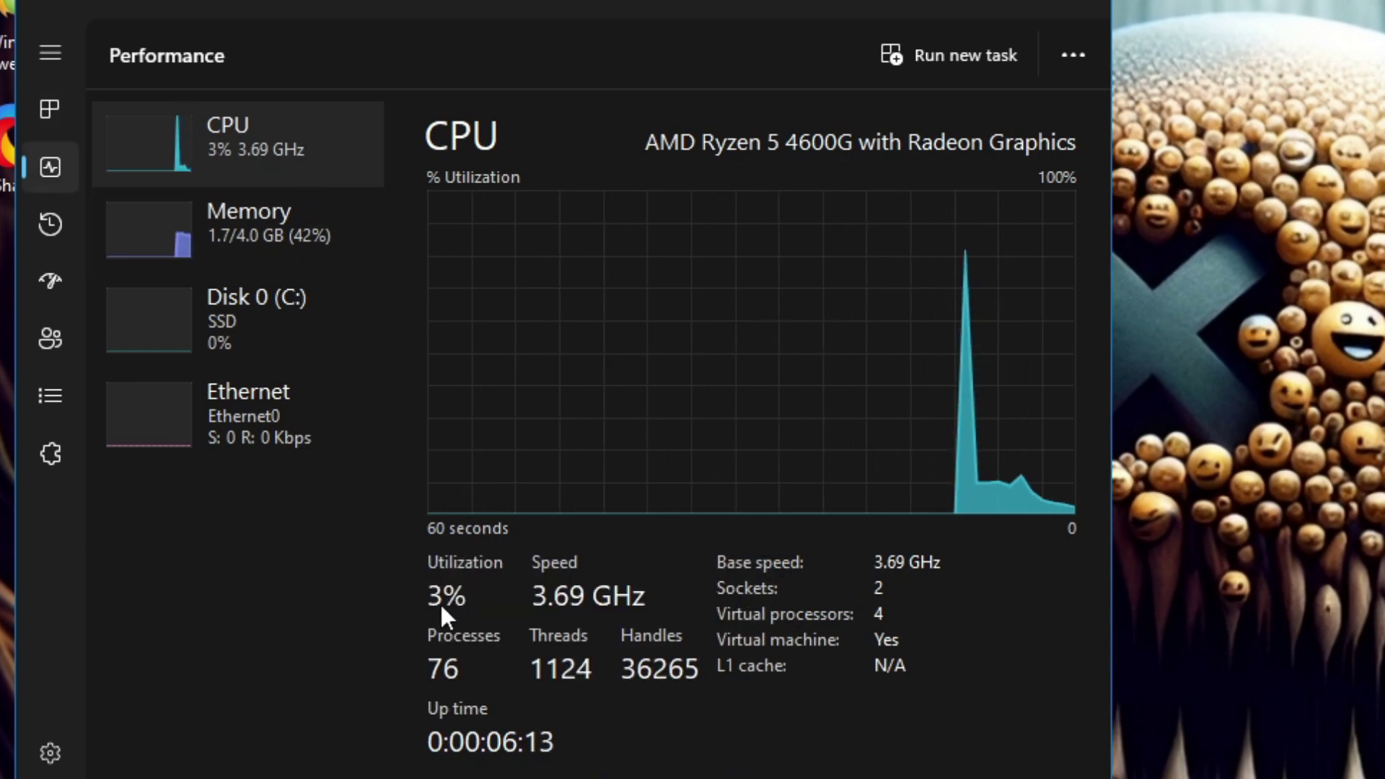
left_click(269, 267)
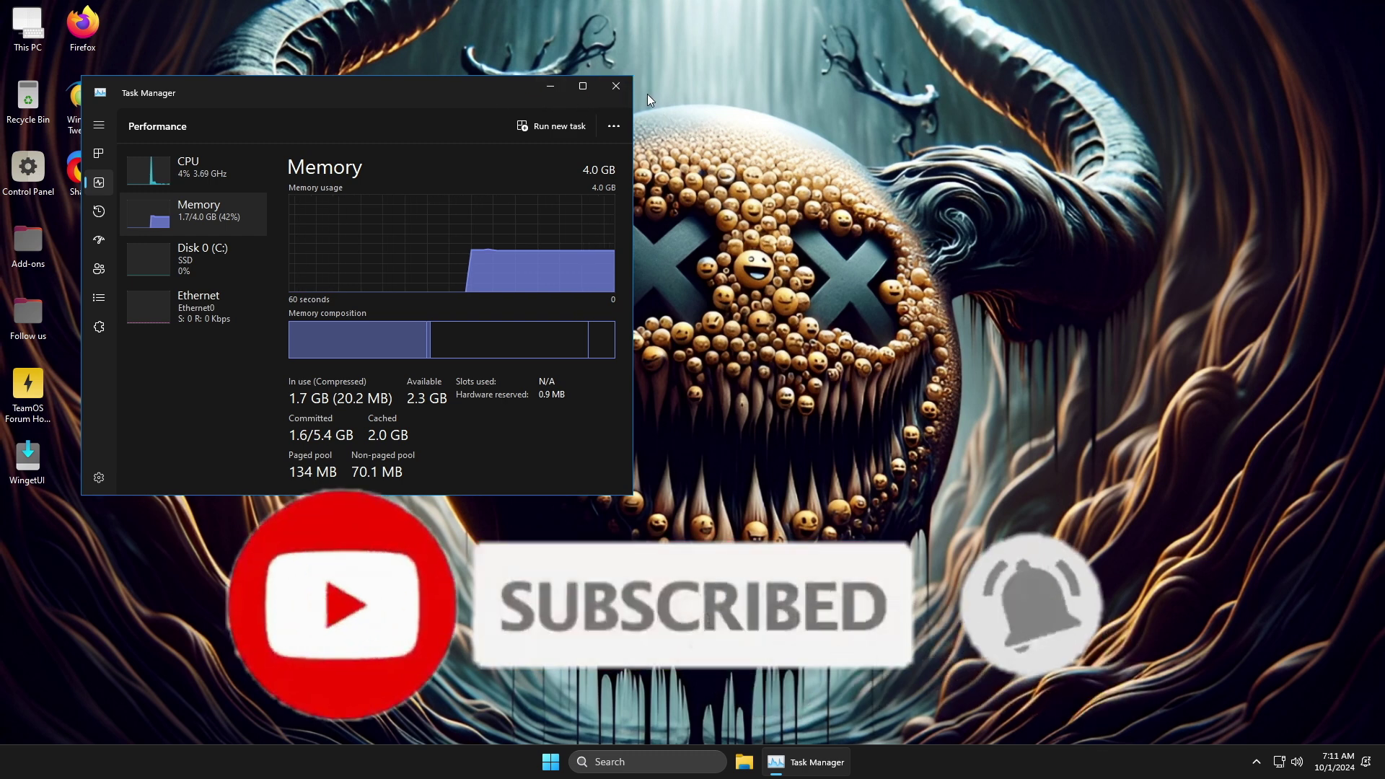
left_click(550, 86)
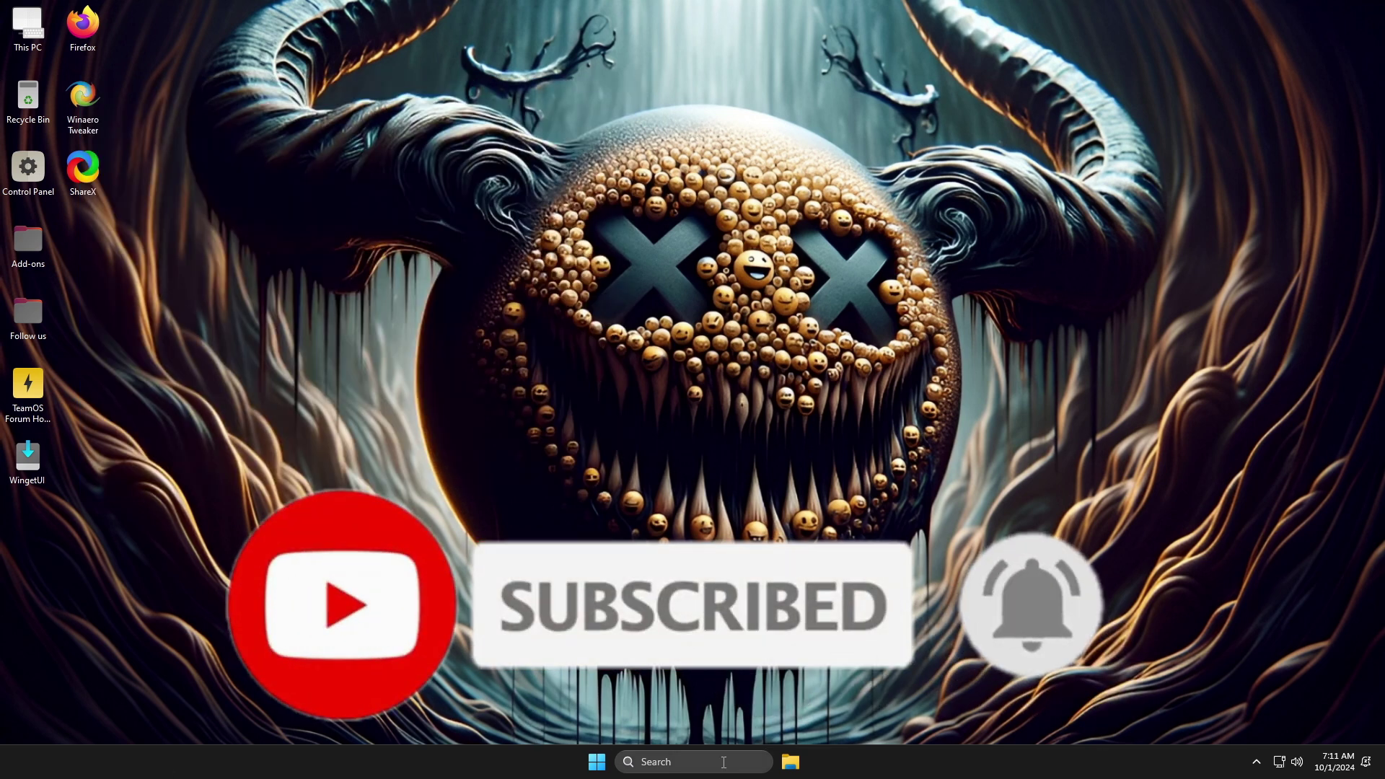
Inspect the used and free space in the Local Disk (C:) properties from File Explorer, and close both windows
left_click(791, 763)
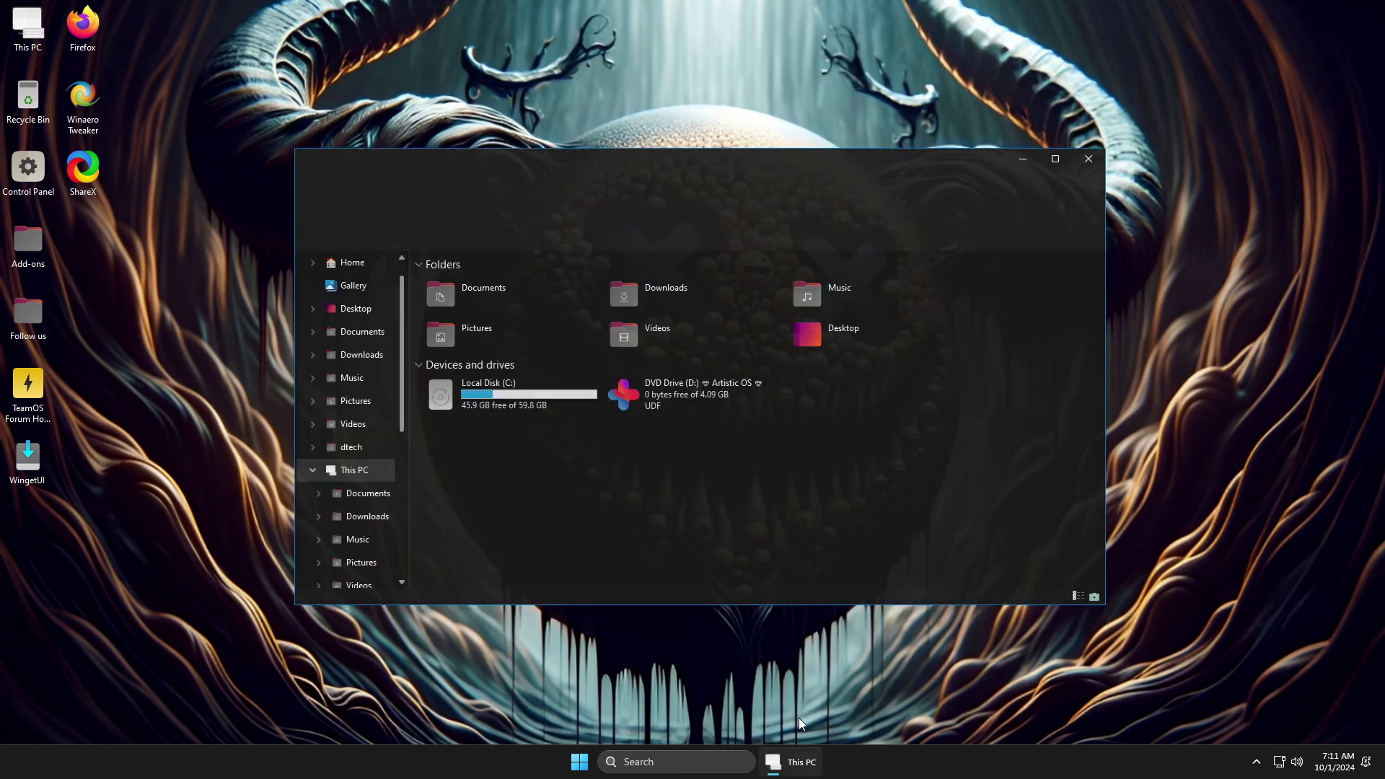
right_click(501, 389)
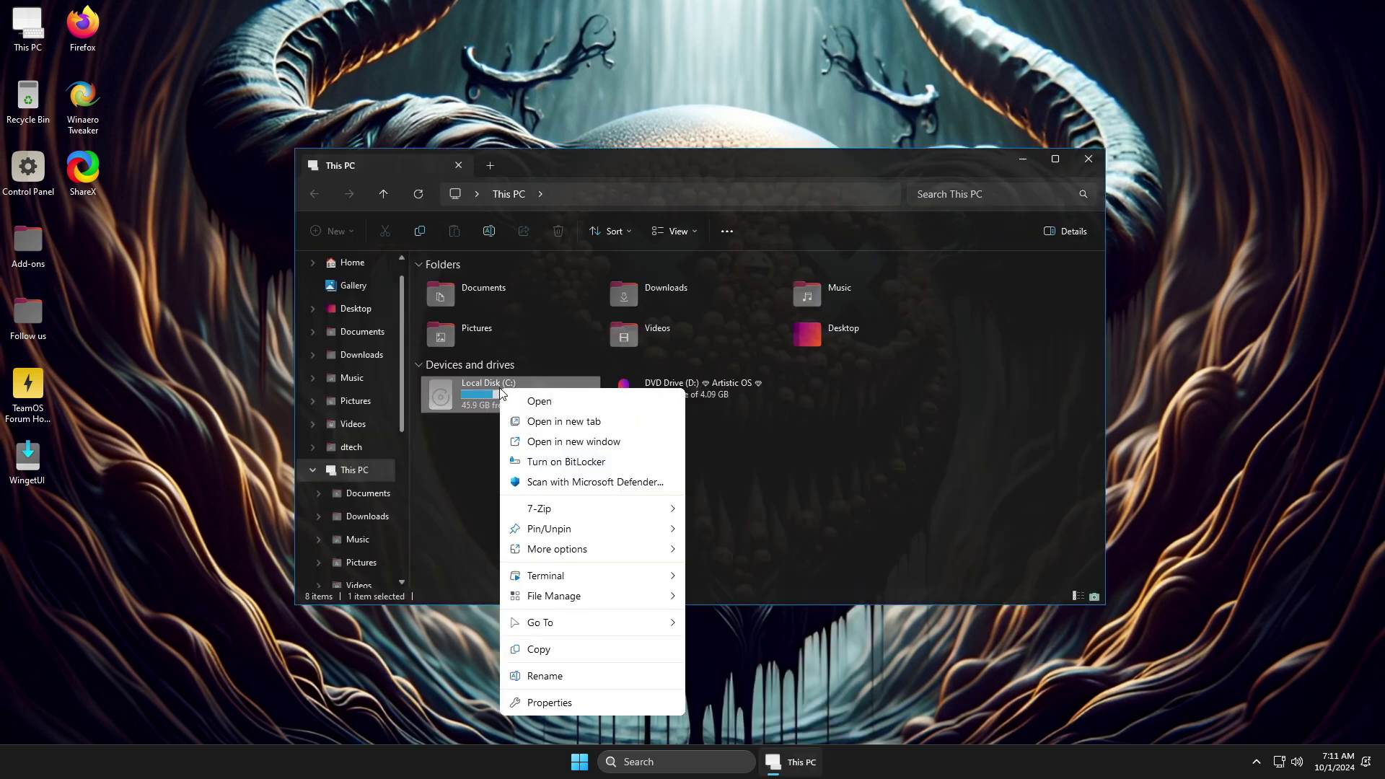
left_click(551, 702)
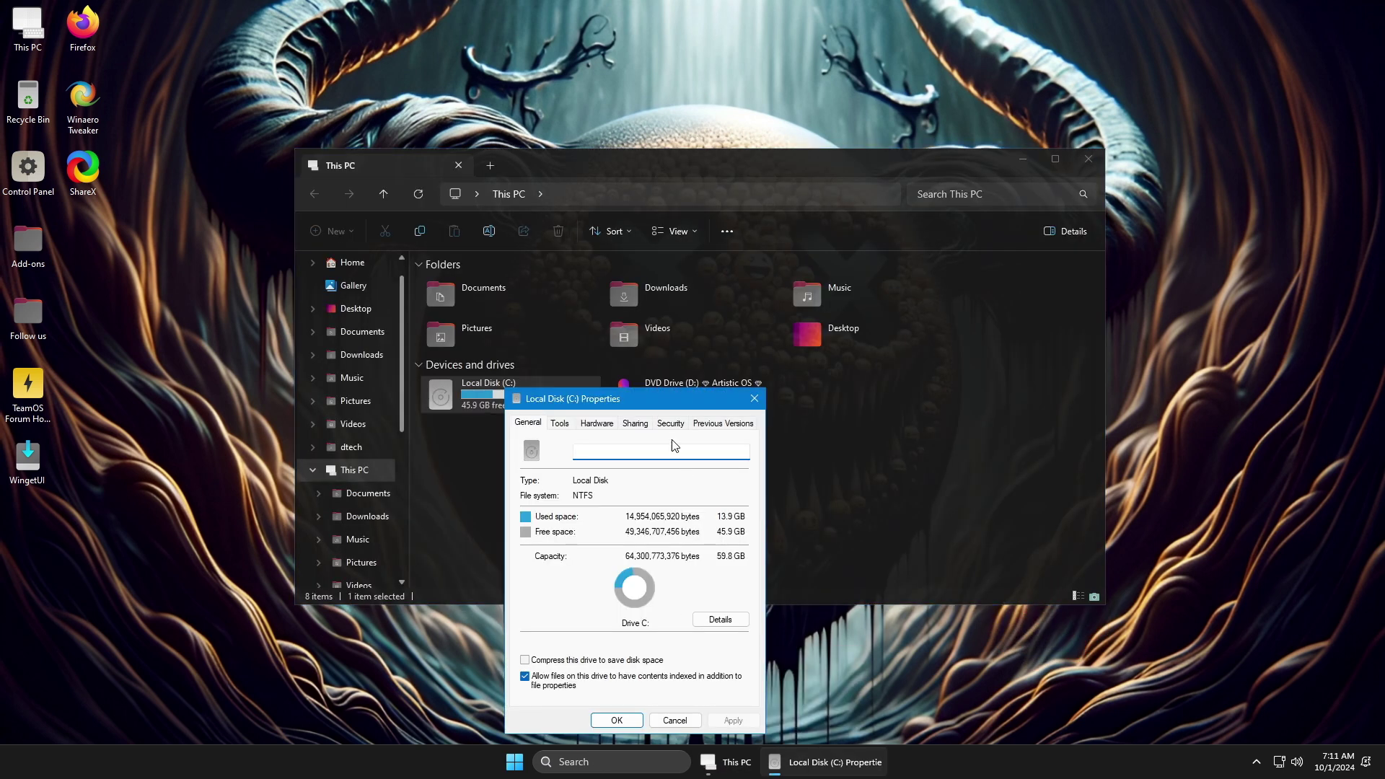
left_click_drag(653, 405, 945, 244)
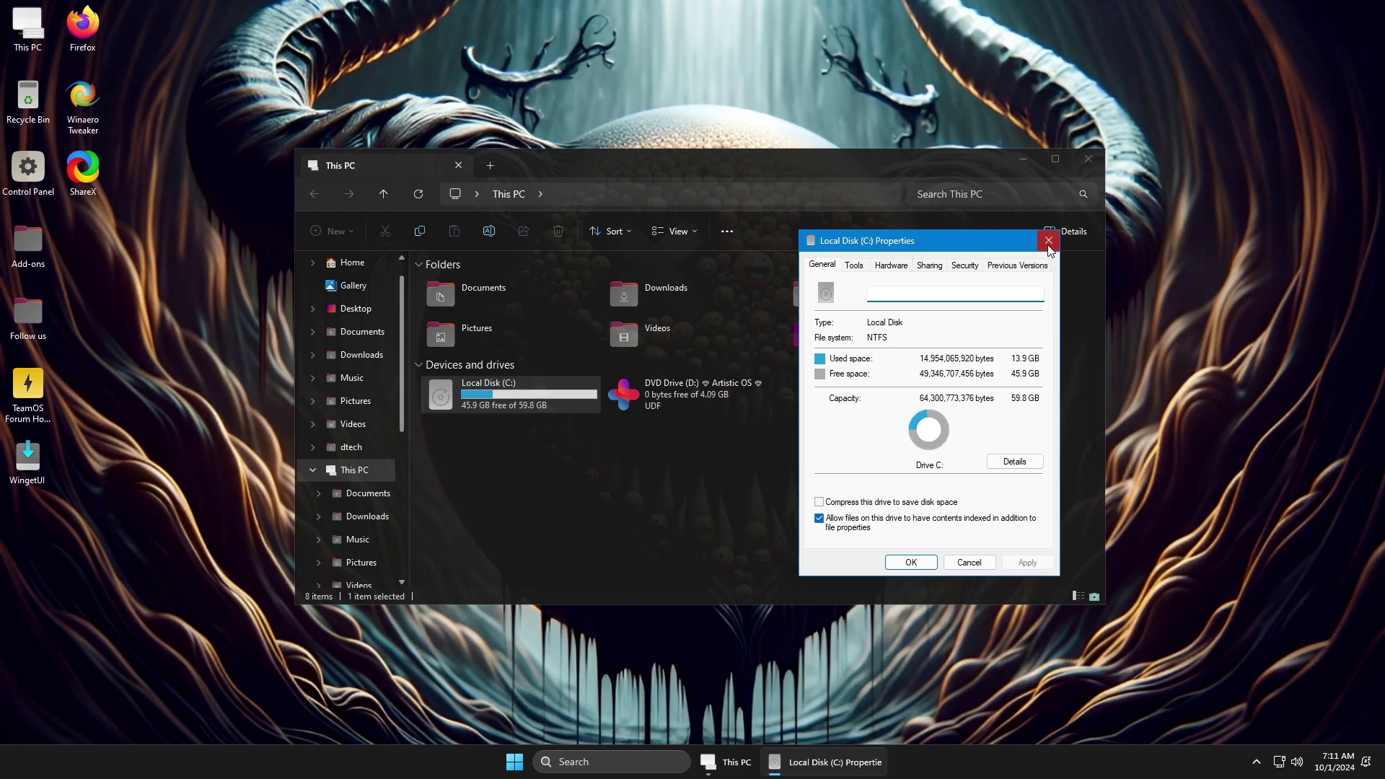
left_click(1048, 240)
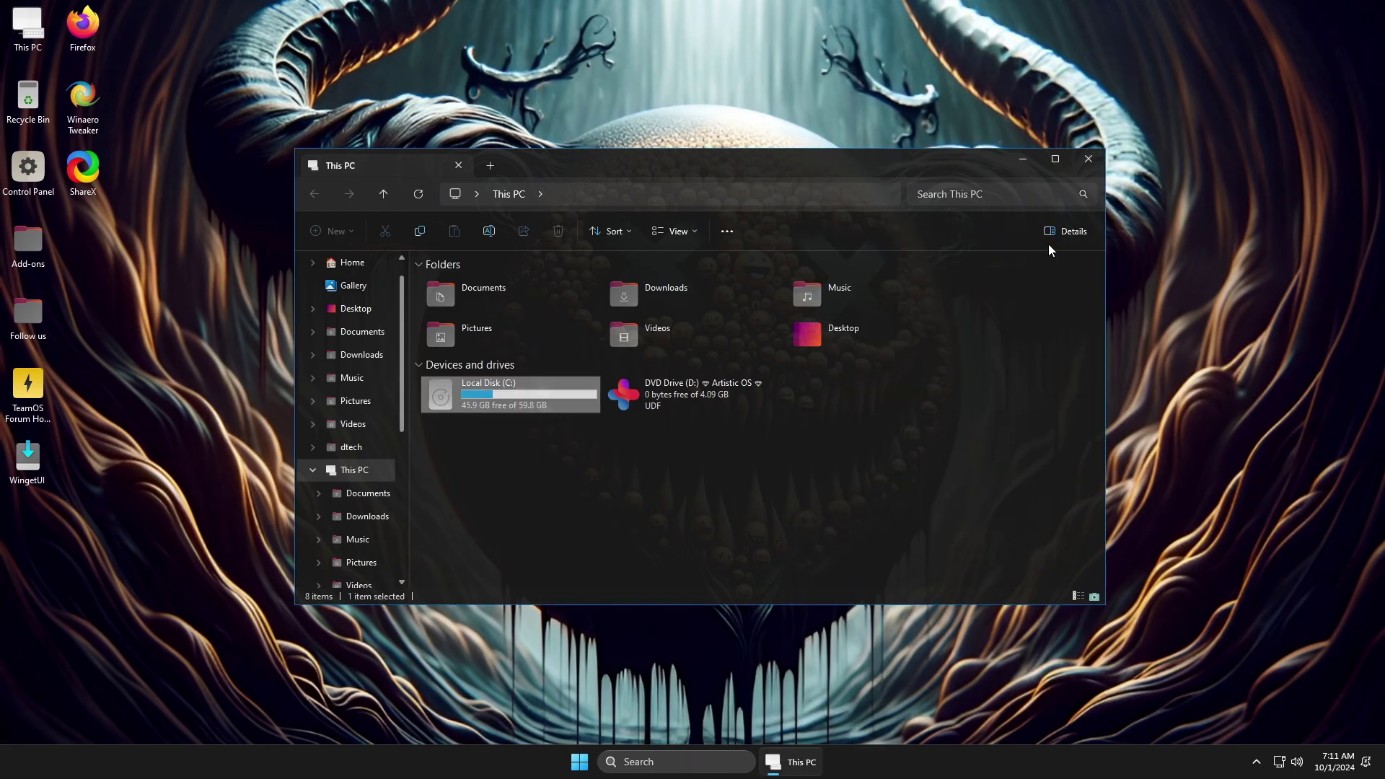
left_click(1089, 160)
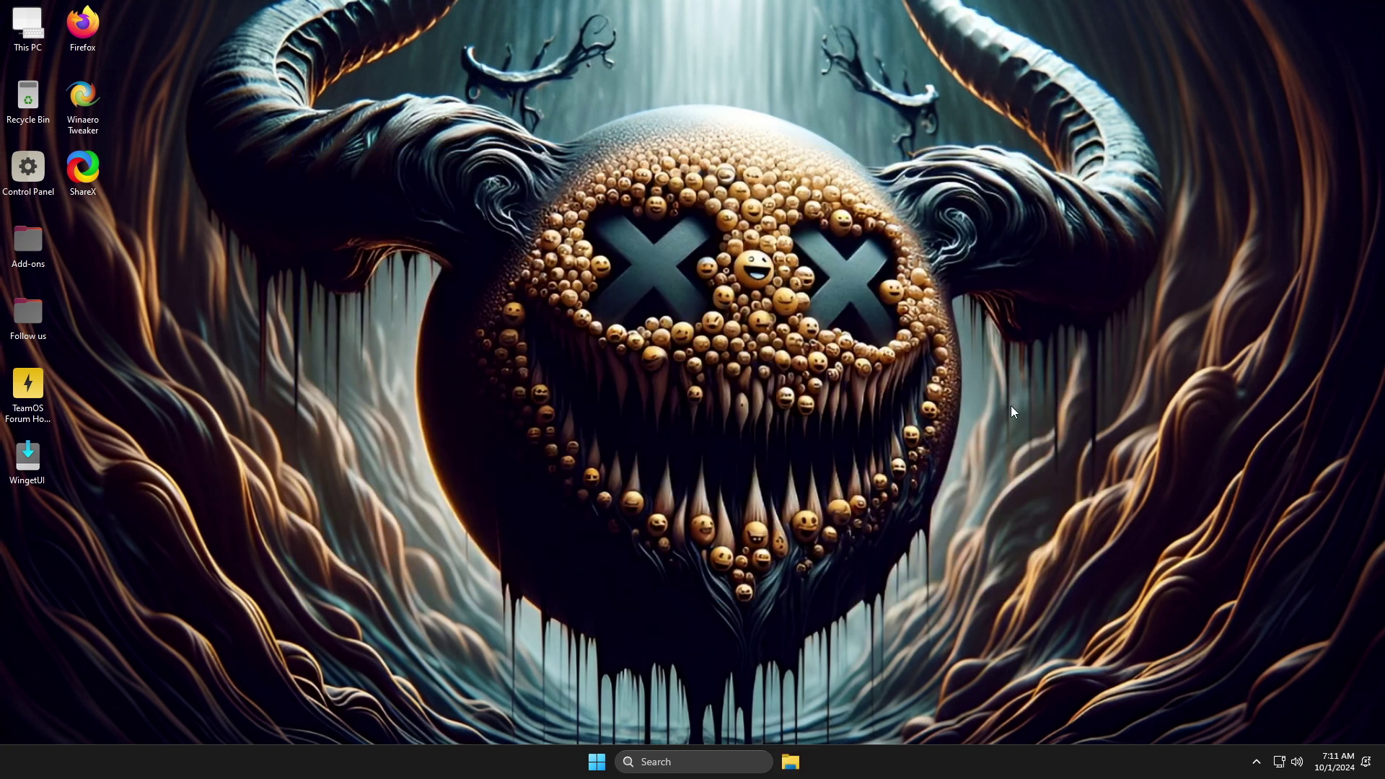
Open the list of installed programs from Control Panel and move its window higher on the desktop
double_click(40, 177)
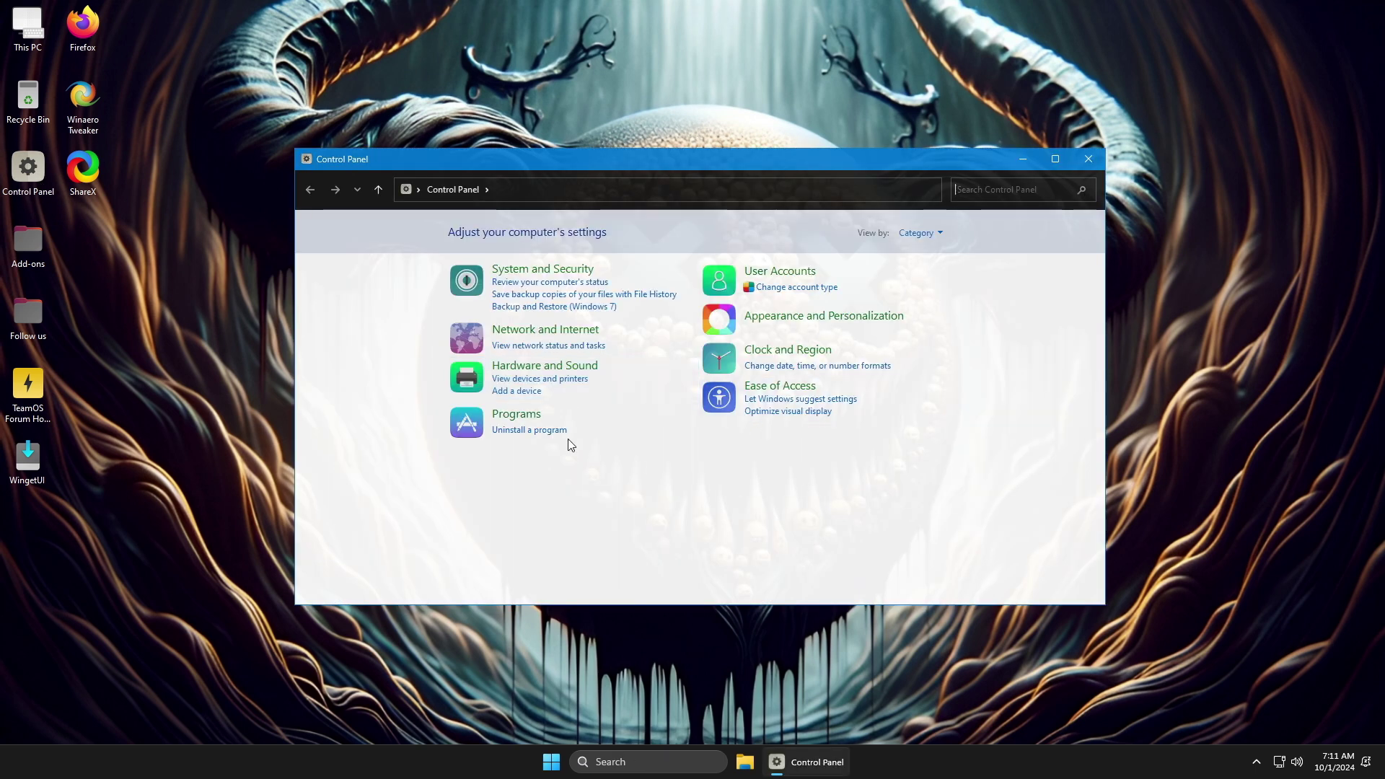
left_click(508, 430)
left_click_drag(713, 165, 726, 70)
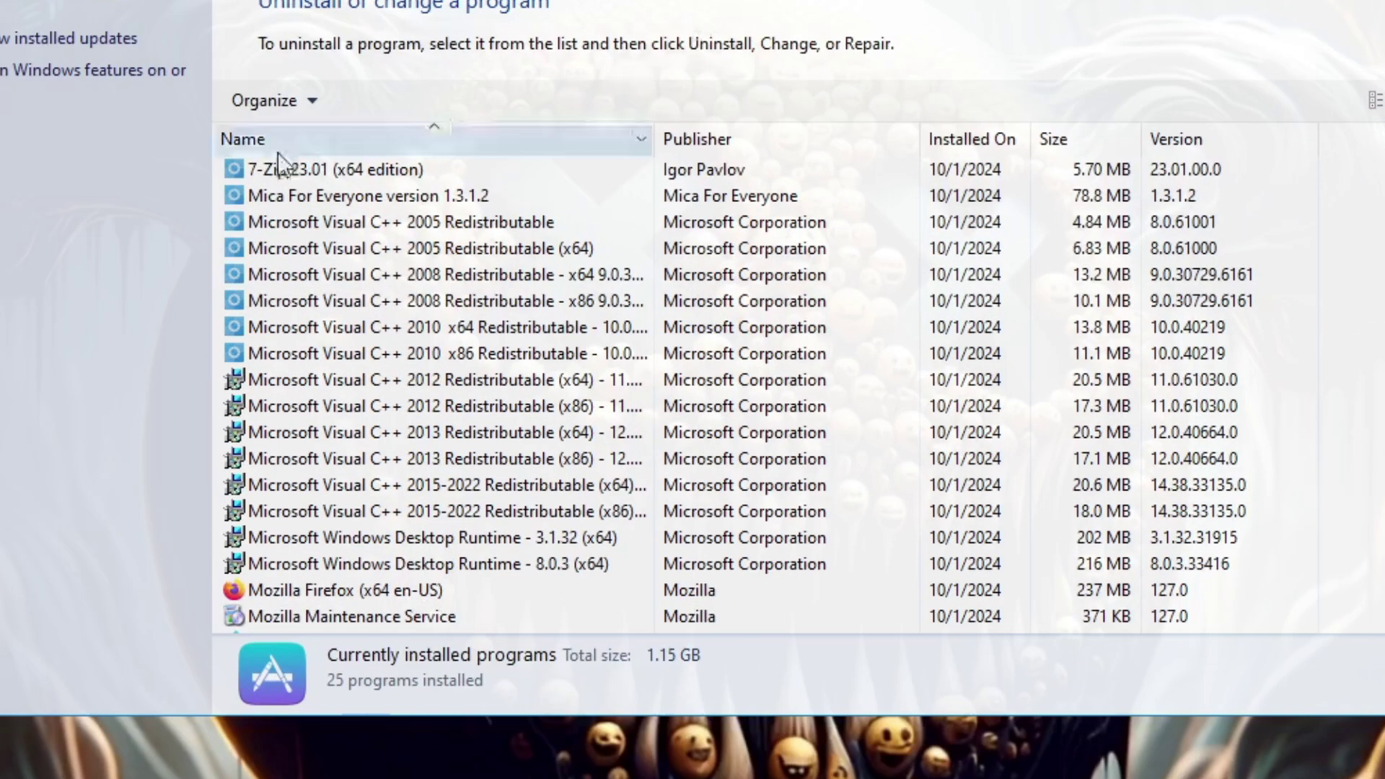
Inspect the details of 7-Zip, Mica For Everyone, the Visual C++ redistributables and the Windows Desktop Runtimes in the installed programs list
left_click(278, 168)
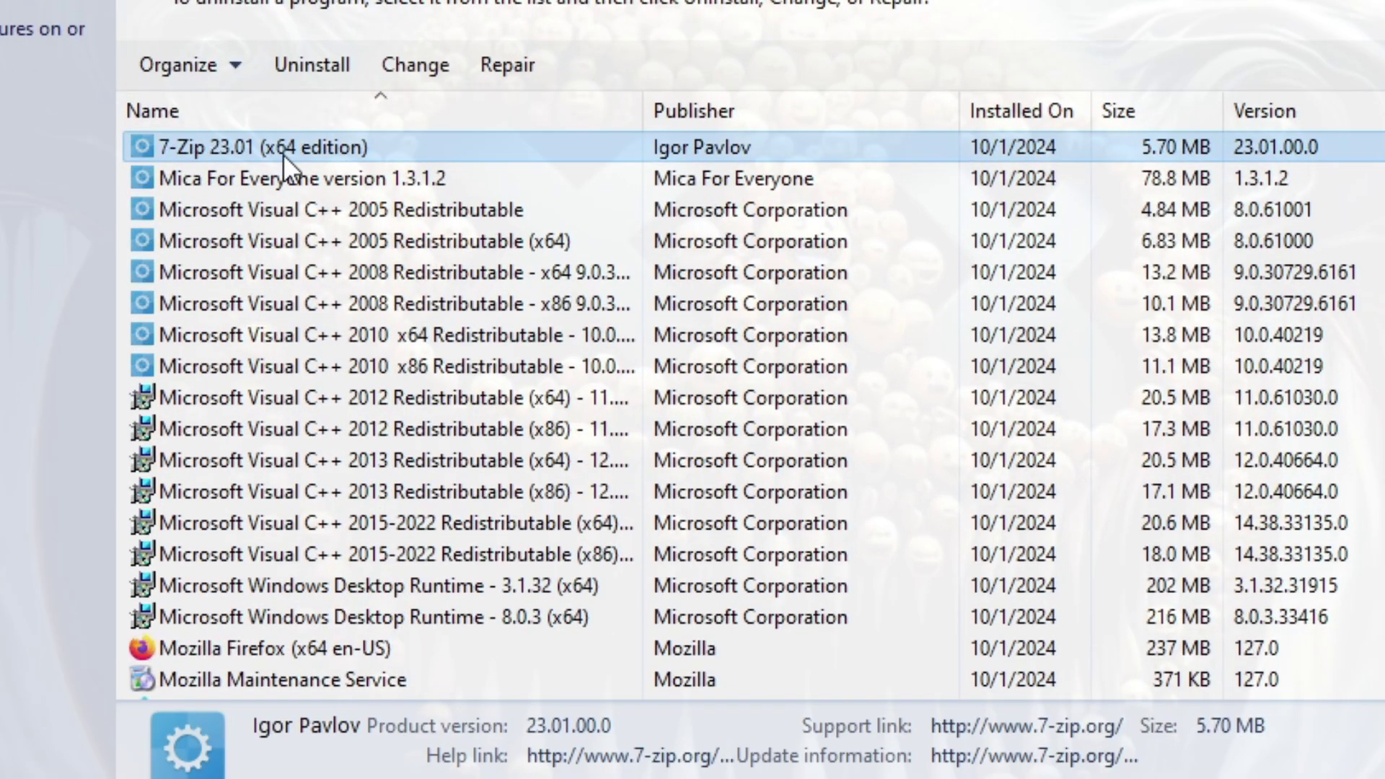
left_click(280, 175)
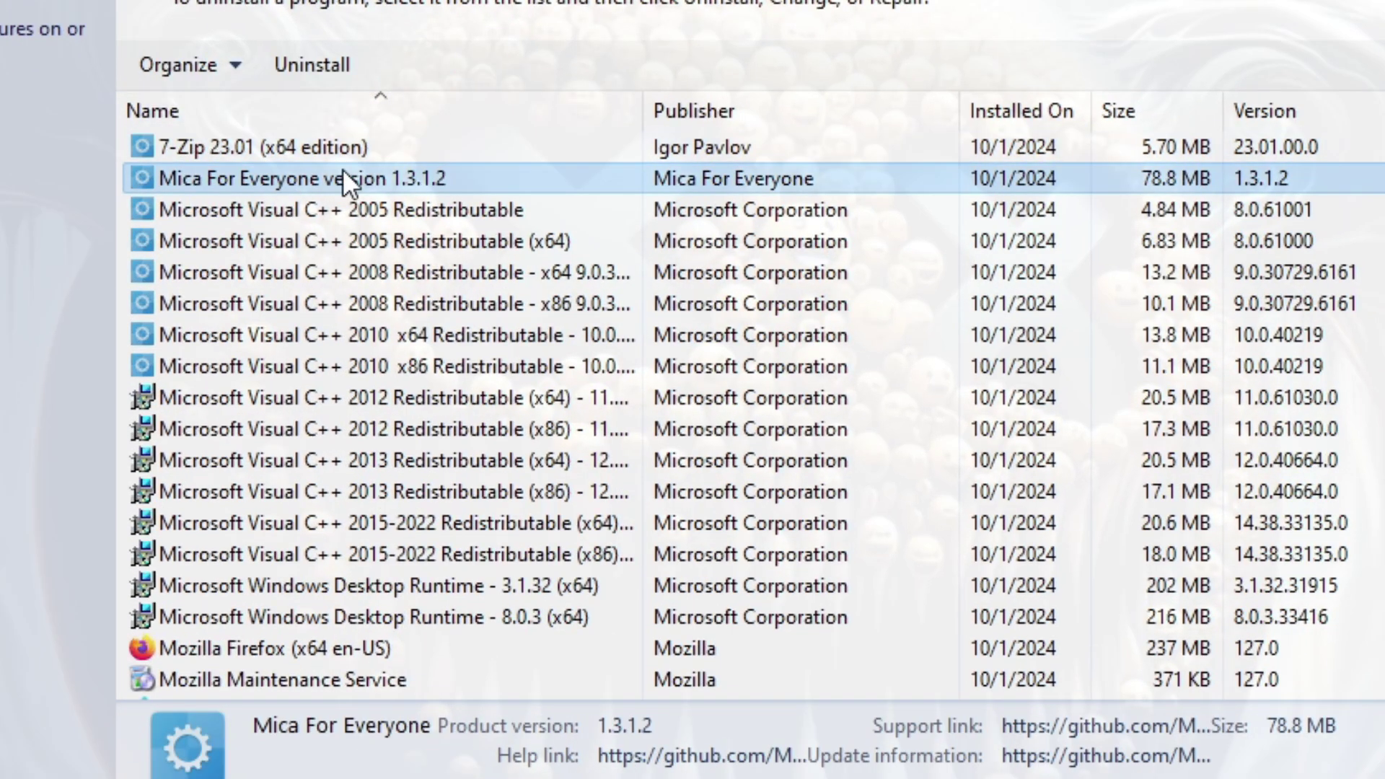
left_click(292, 205)
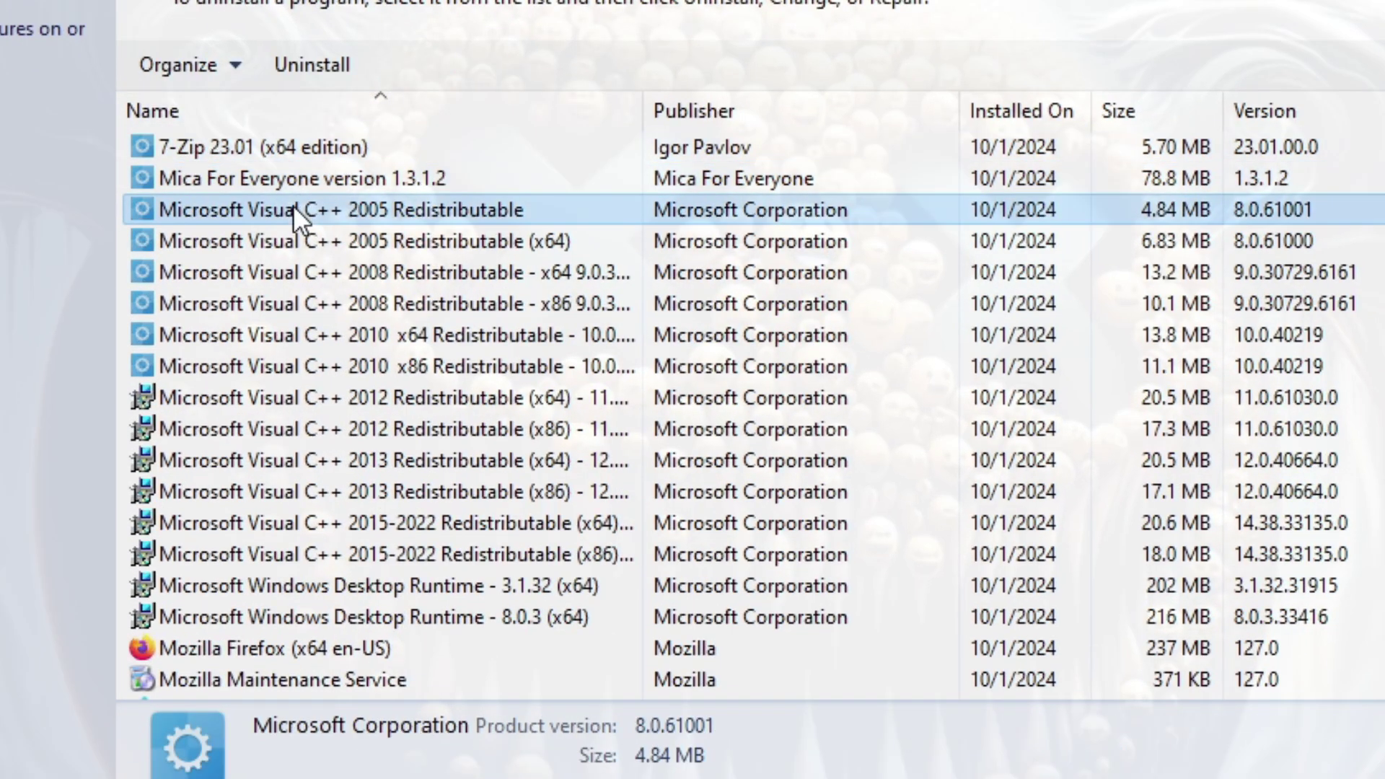
left_click(410, 557)
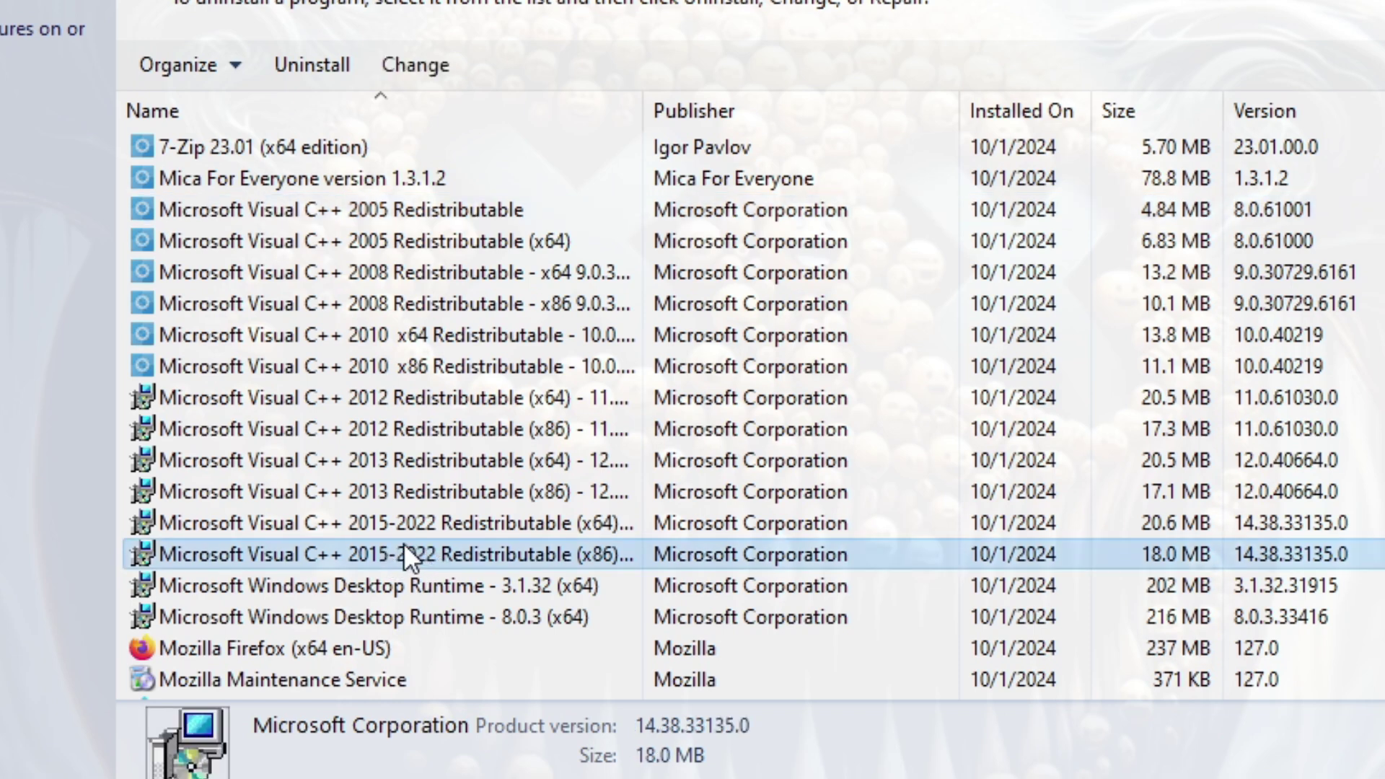
left_click(346, 584)
left_click(386, 615)
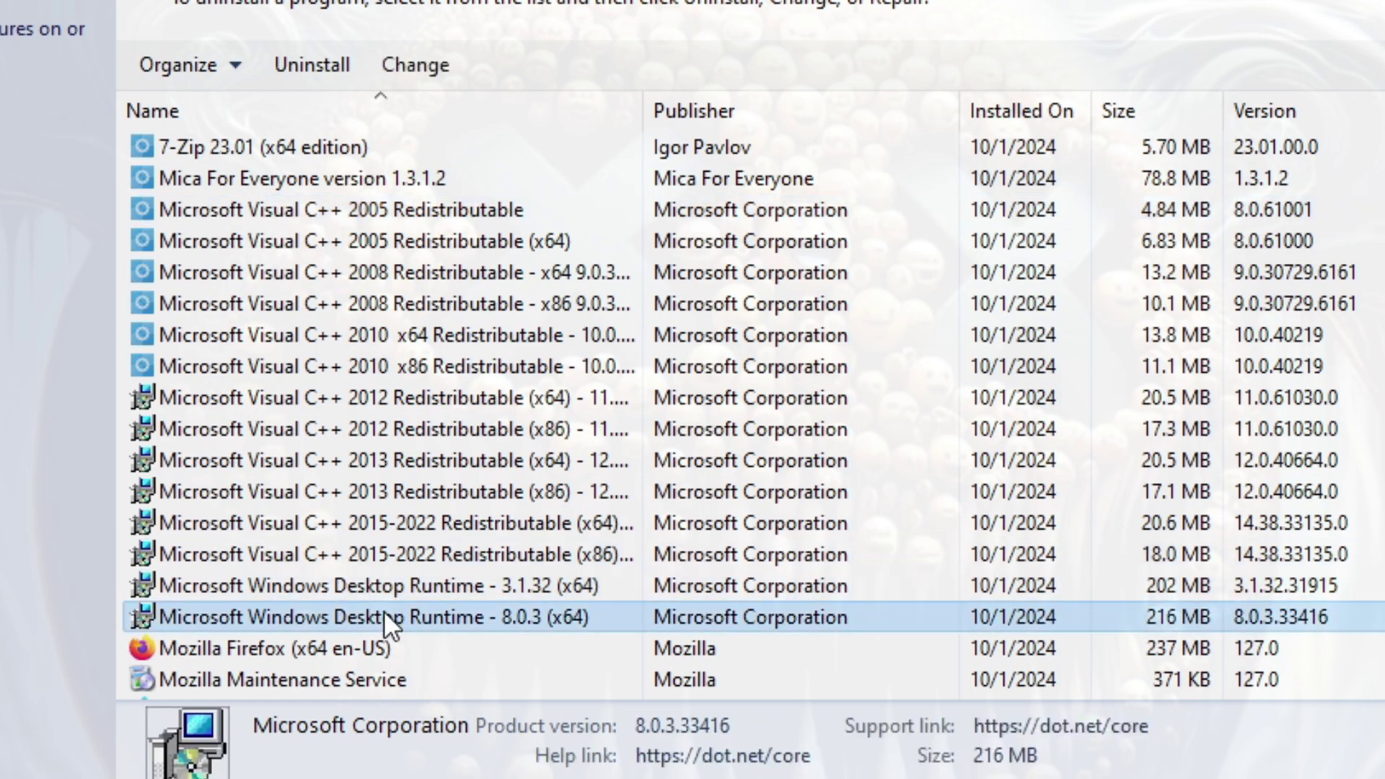
Inspect the remaining installed programs from Mozilla Firefox through Nilesoft Shell, Notepad++, Remote Desktop Connection, ShareX, StartAllBack and Winaero Tweaker to WingetUI
scroll(410, 603, "down", 3)
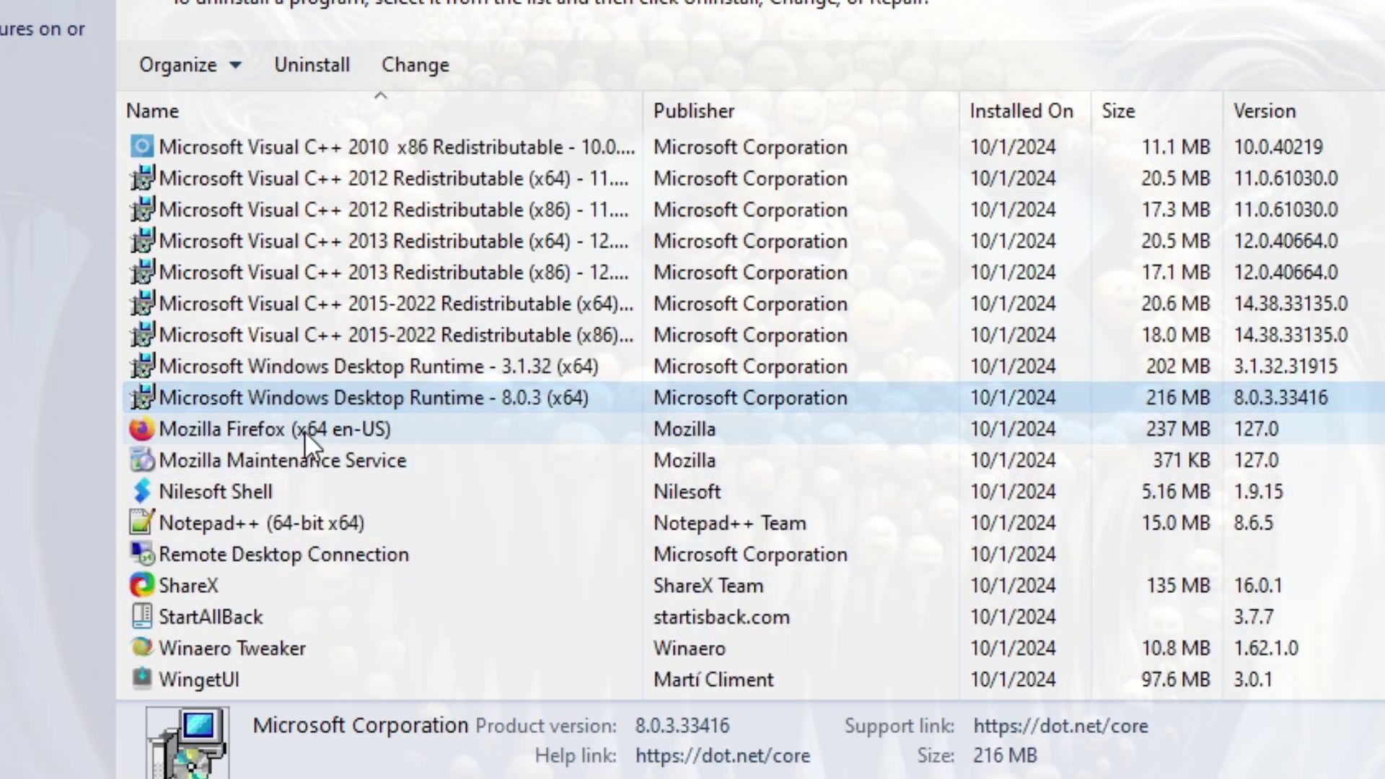
left_click(271, 432)
left_click(234, 489)
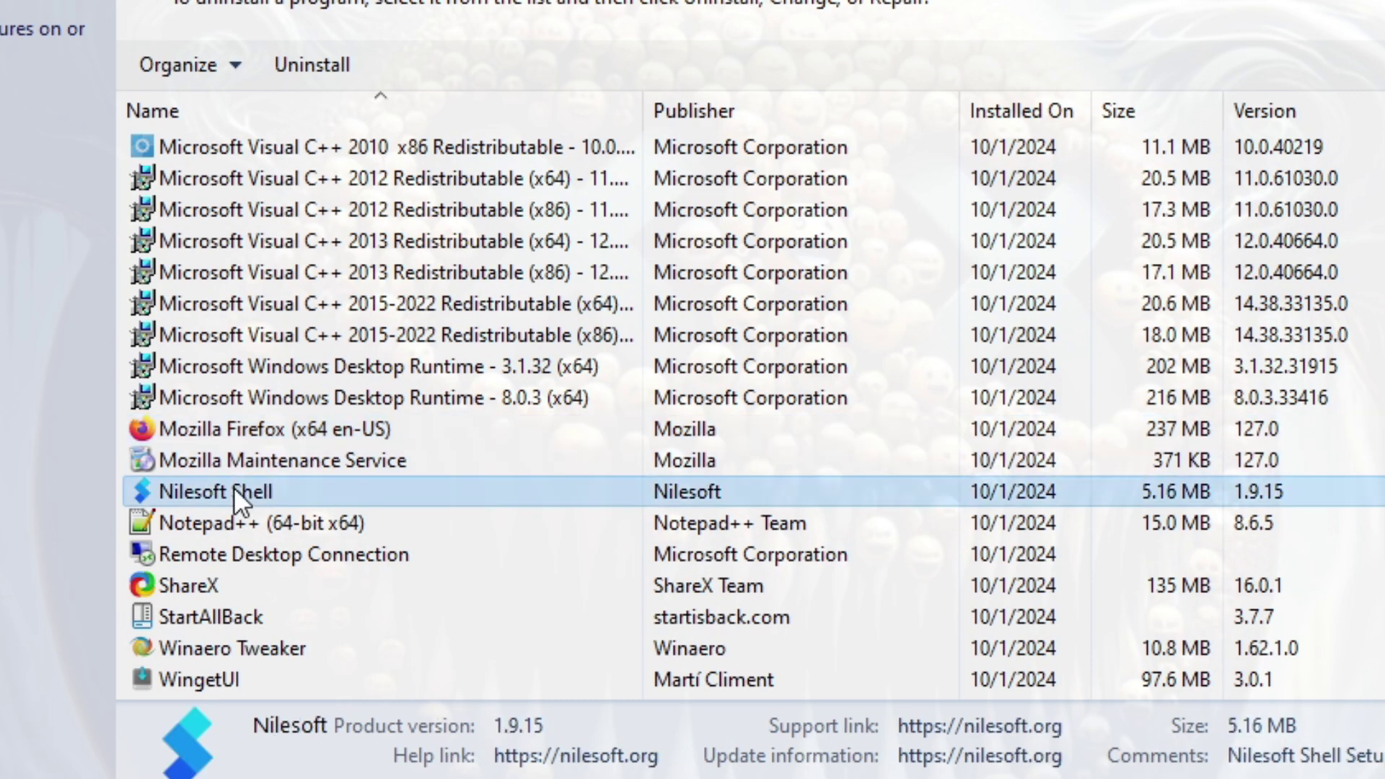
left_click(225, 522)
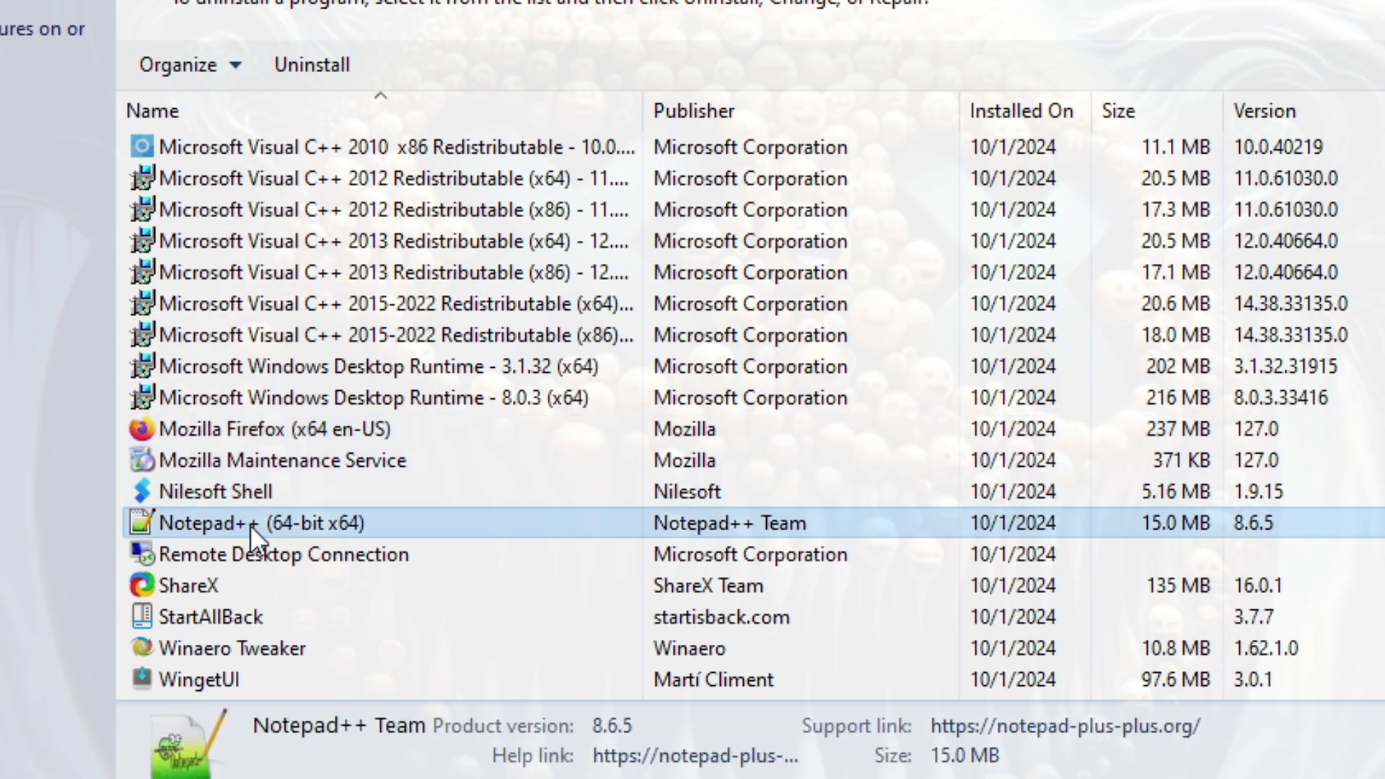
left_click(250, 544)
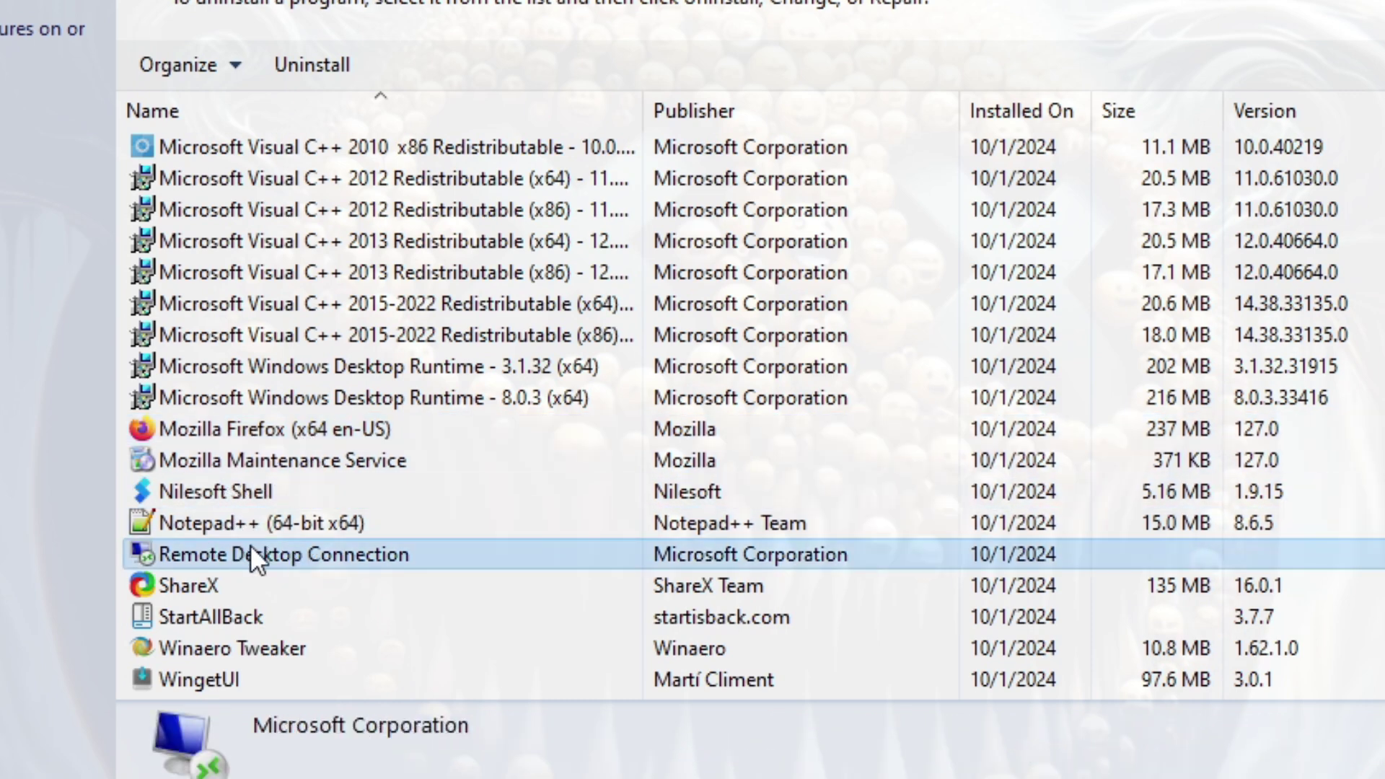
left_click(193, 583)
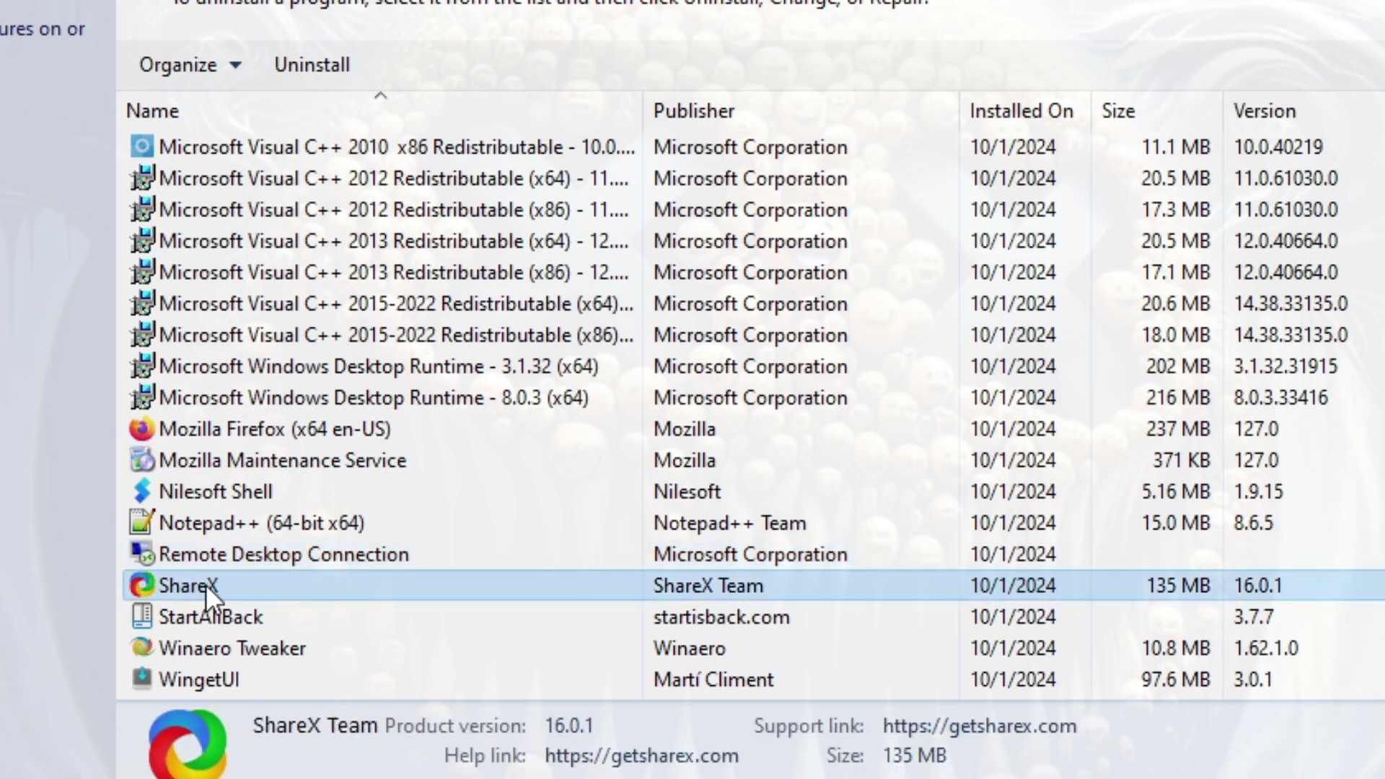
left_click(233, 614)
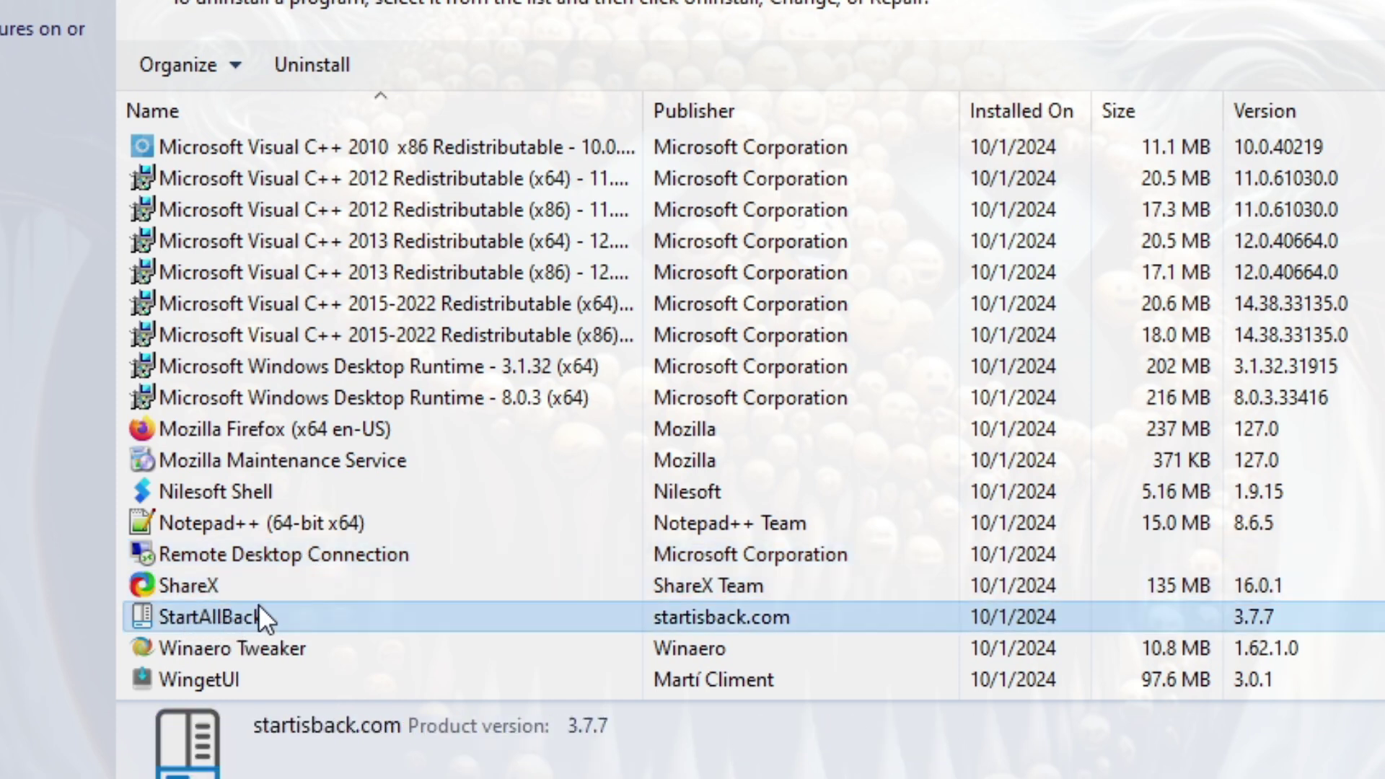
left_click(219, 650)
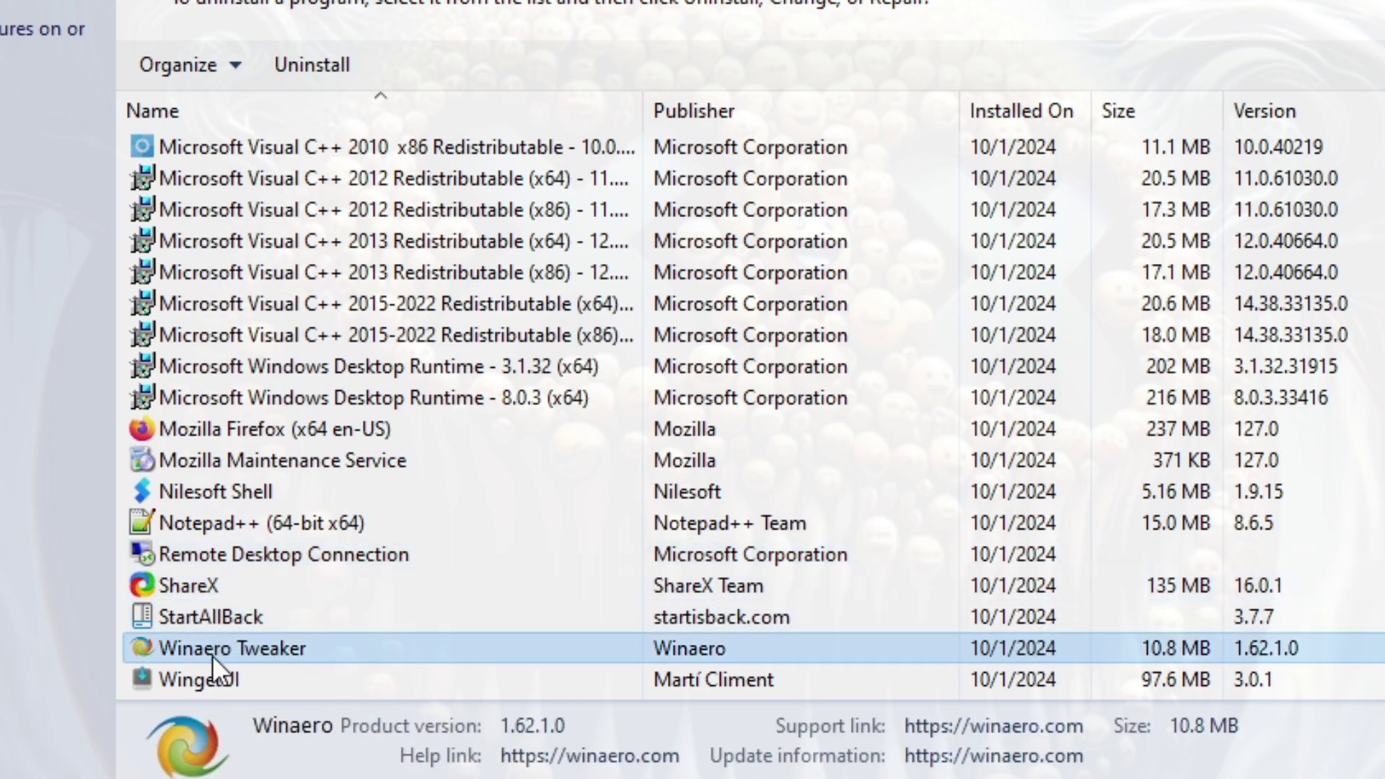
left_click(220, 680)
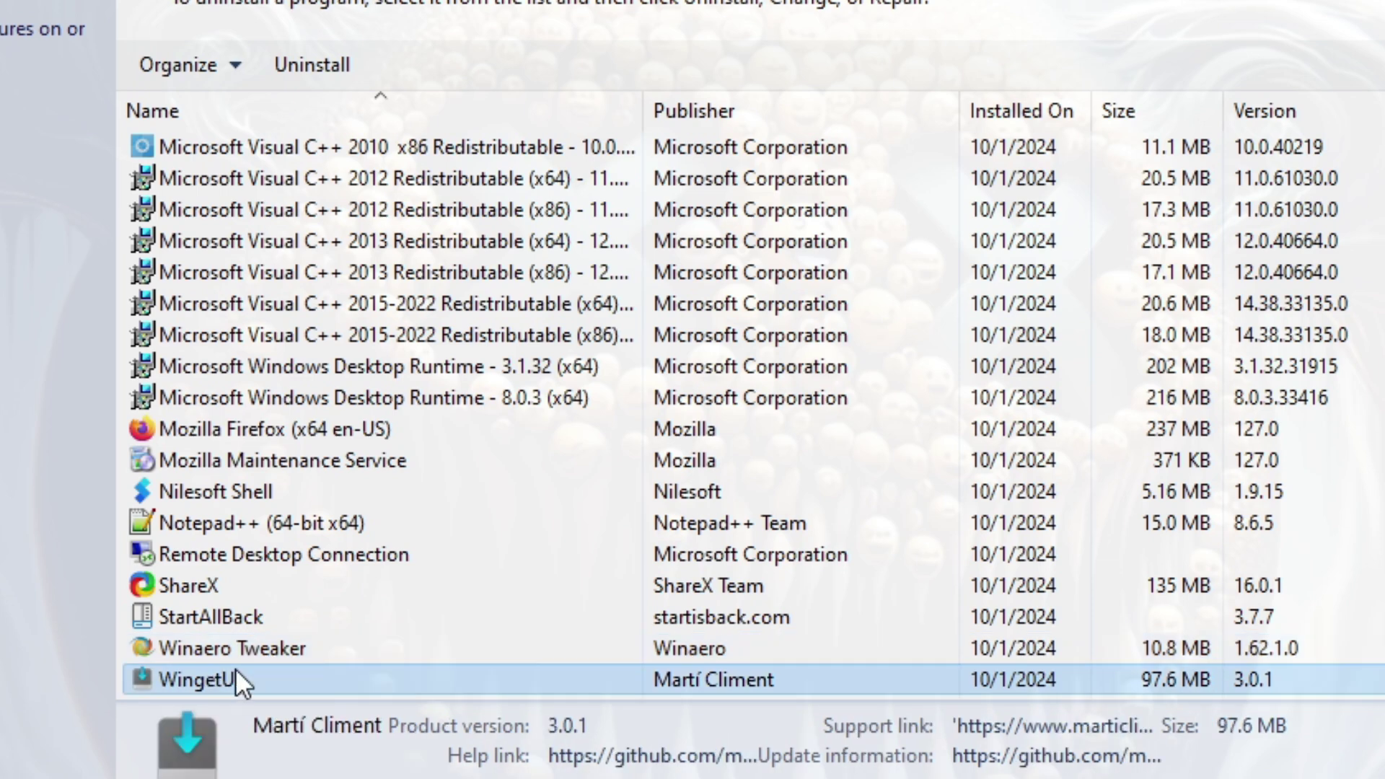
Review the list of installed Windows updates and return to the installed programs window
key("super")
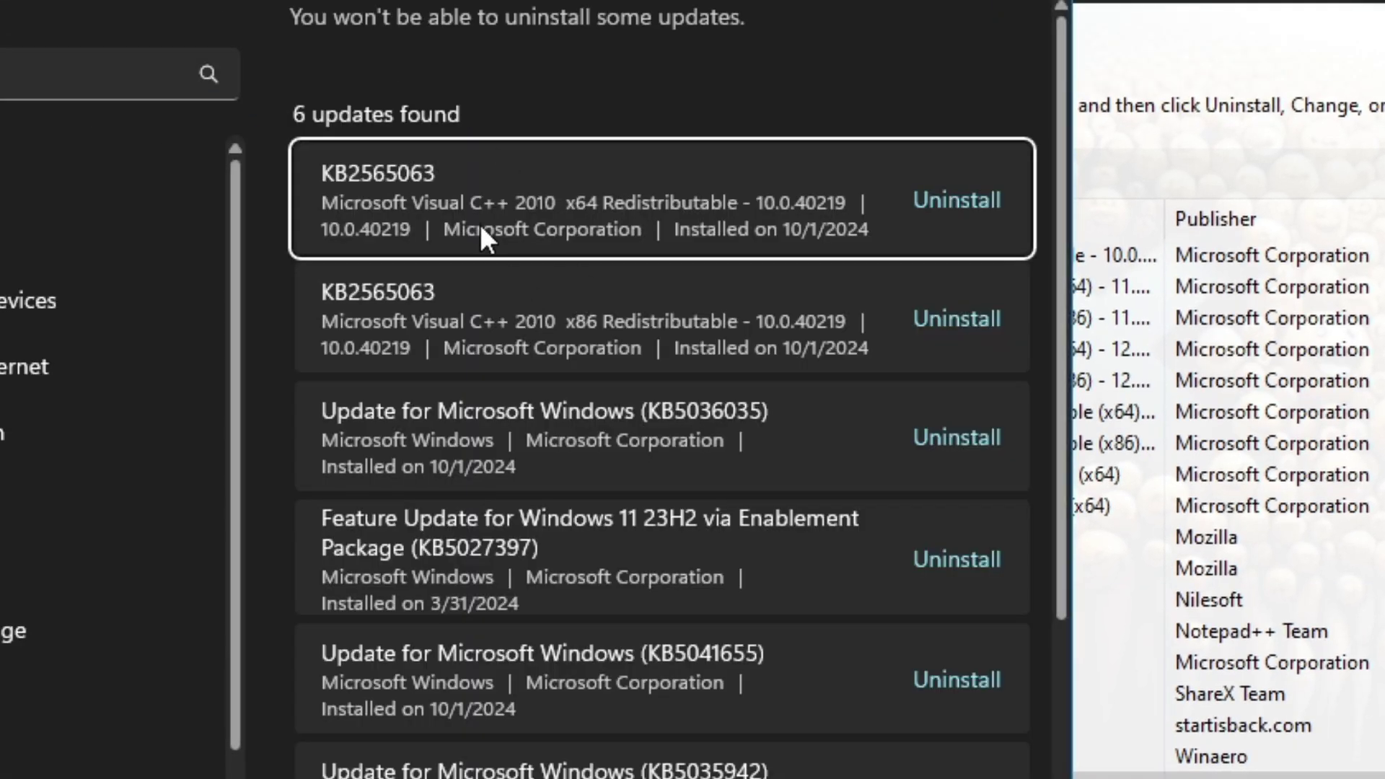
scroll(481, 223, "down", 3)
scroll(479, 218, "up", 3)
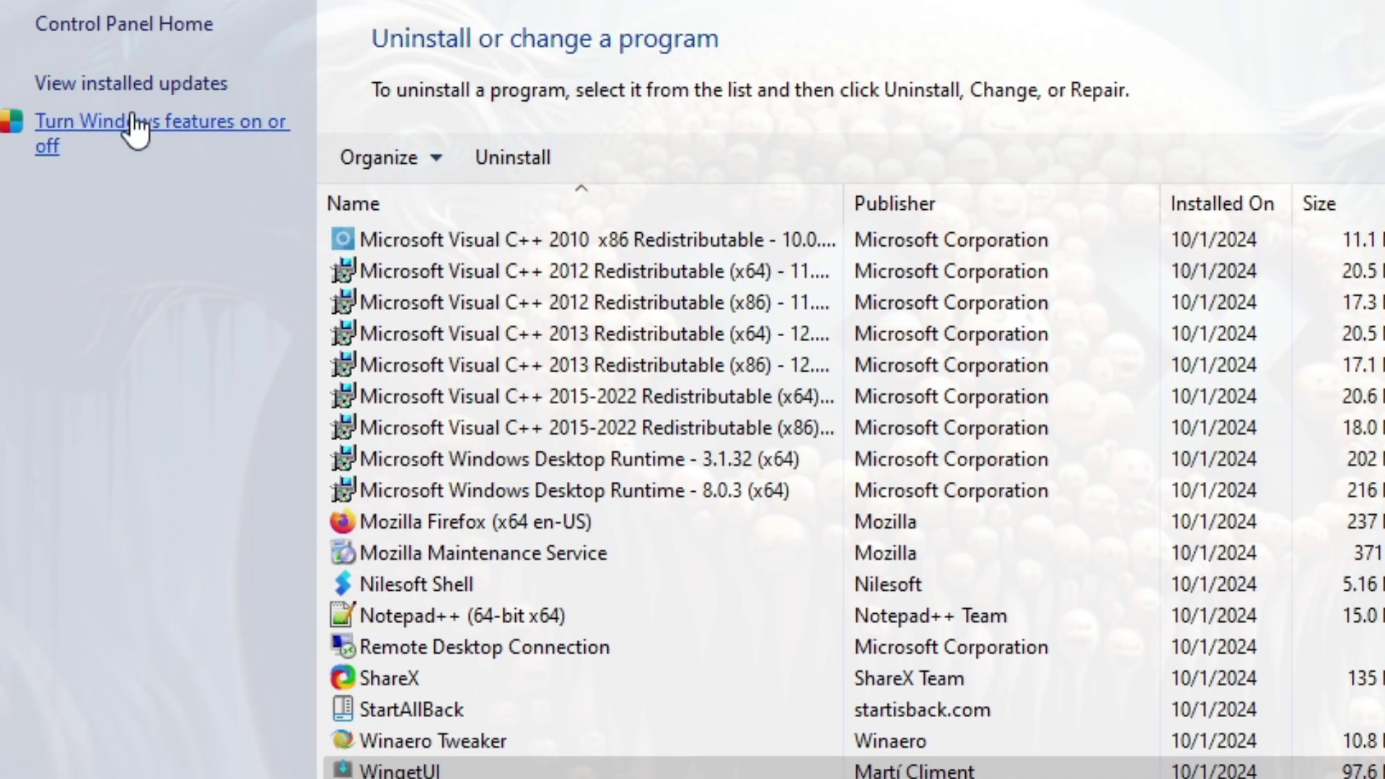
Review the Windows Features list, including .NET Framework 3.5 and 4.8, and close it along with Programs and Features
left_click(137, 123)
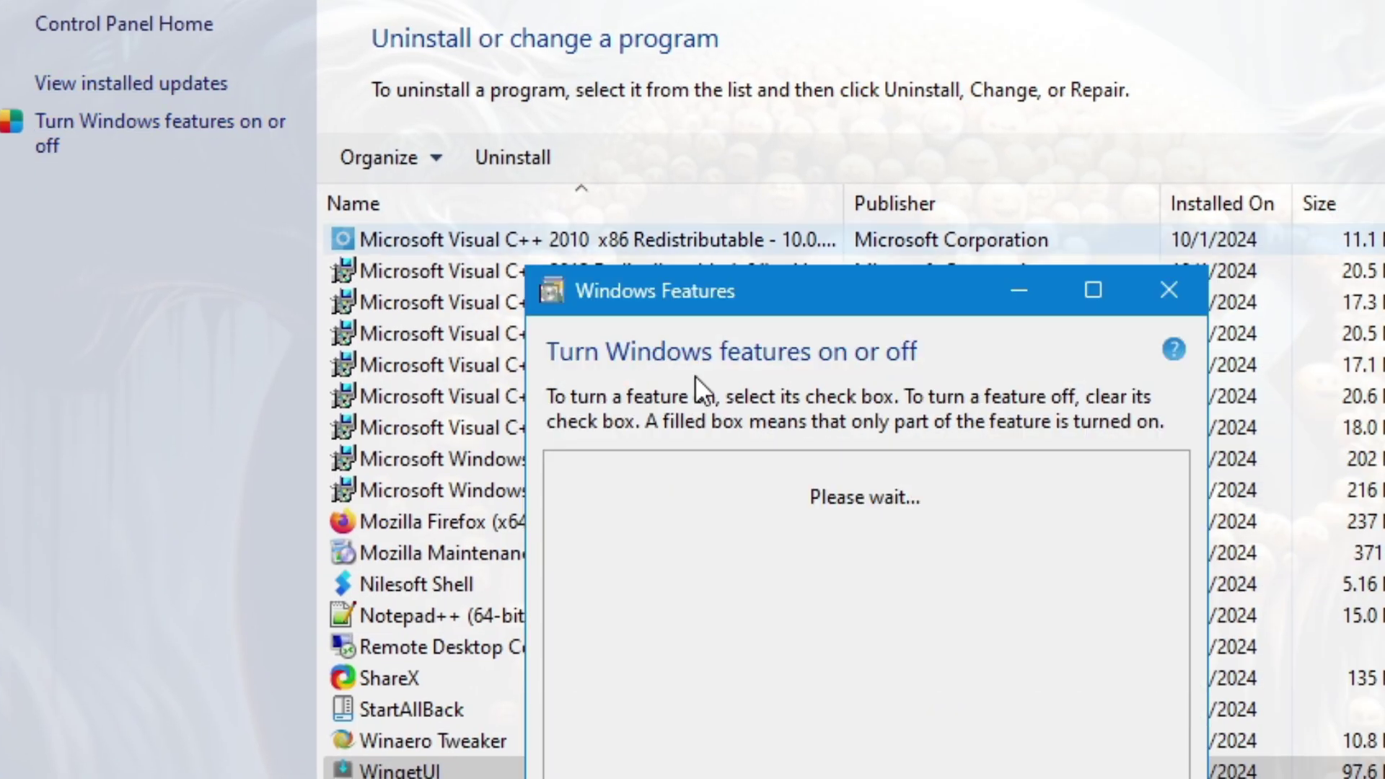
left_click_drag(840, 311, 1104, 41)
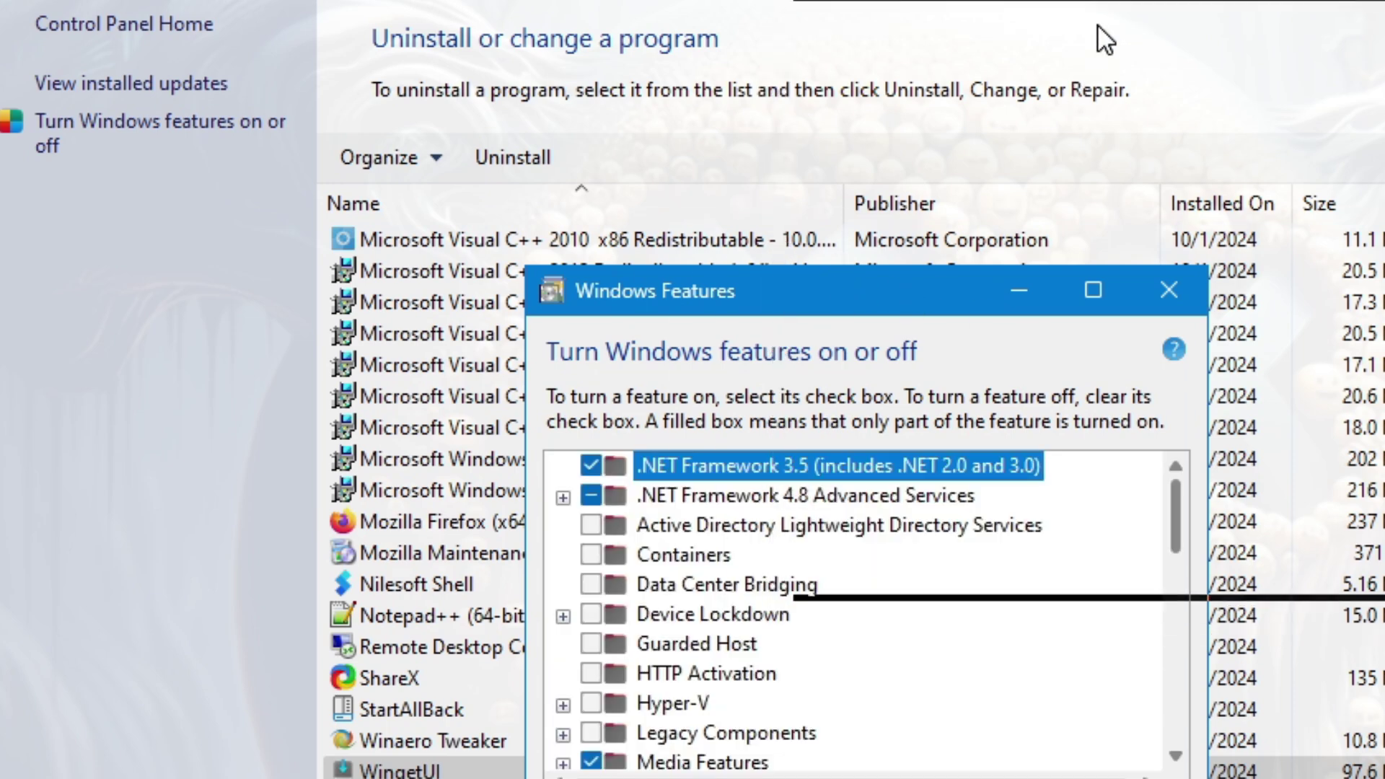
left_click(1062, 226)
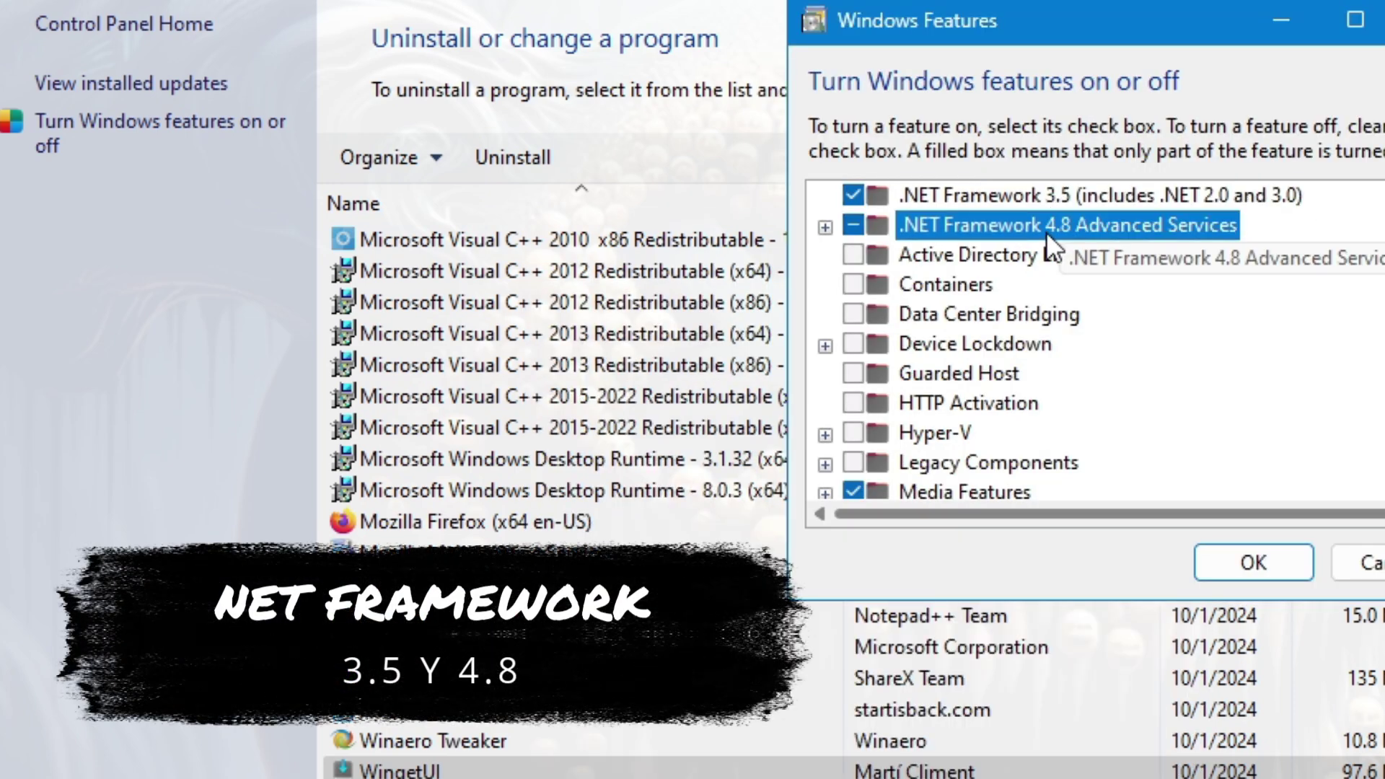
scroll(1075, 270, "down", 6)
scroll(1075, 271, "down", 1)
scroll(1075, 271, "up", 8)
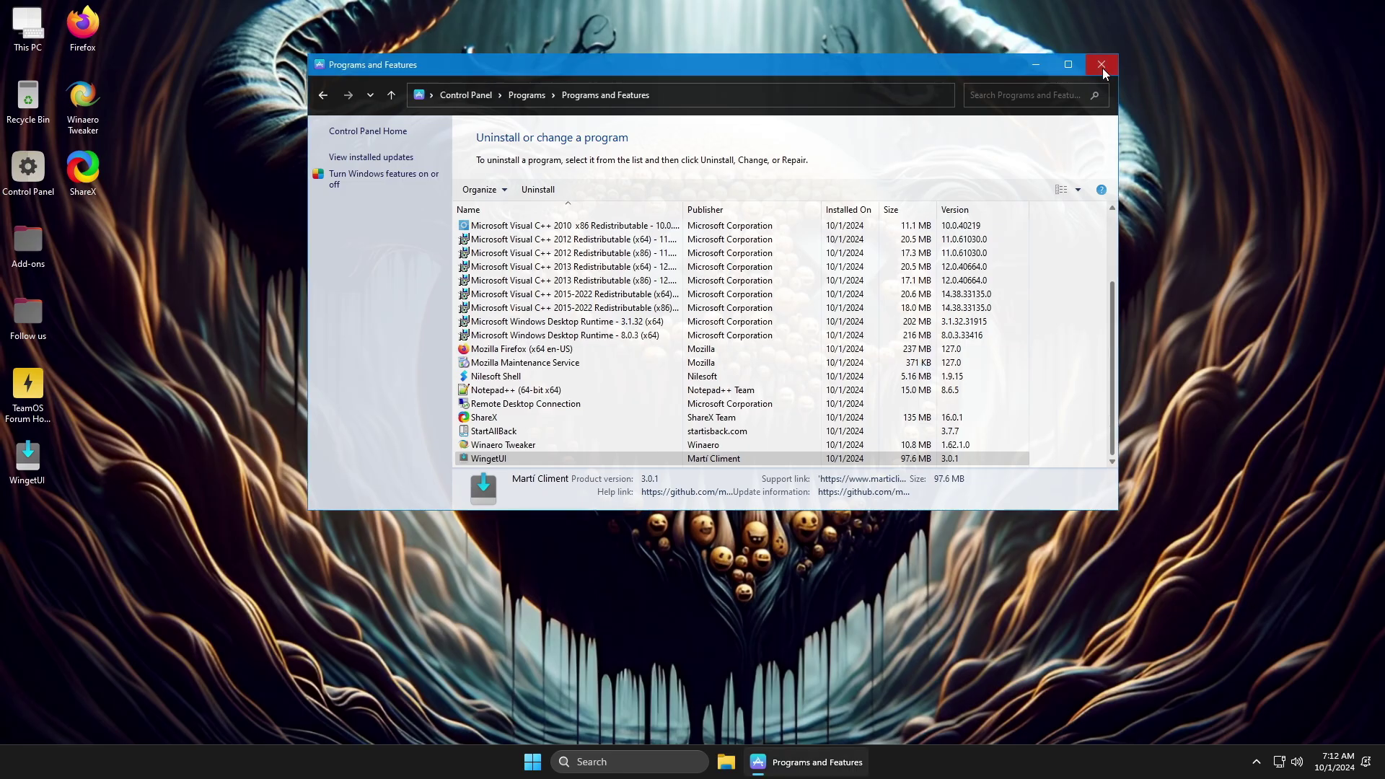
left_click(1101, 65)
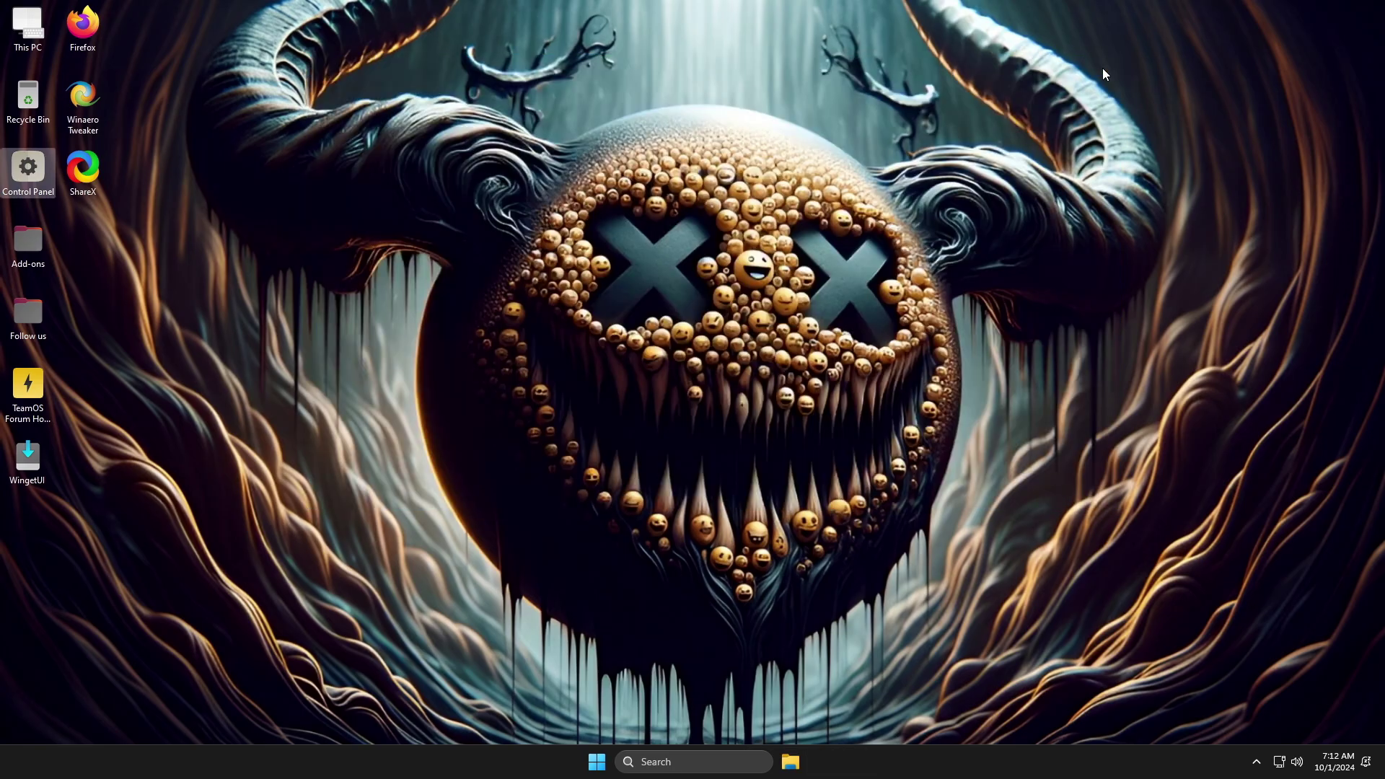
Examine the customized desktop context menu, including the Choose Light or Dark Mode, Personalize (classic), Restart Explorer and SFC /SCANNOW options
right_click(1184, 28)
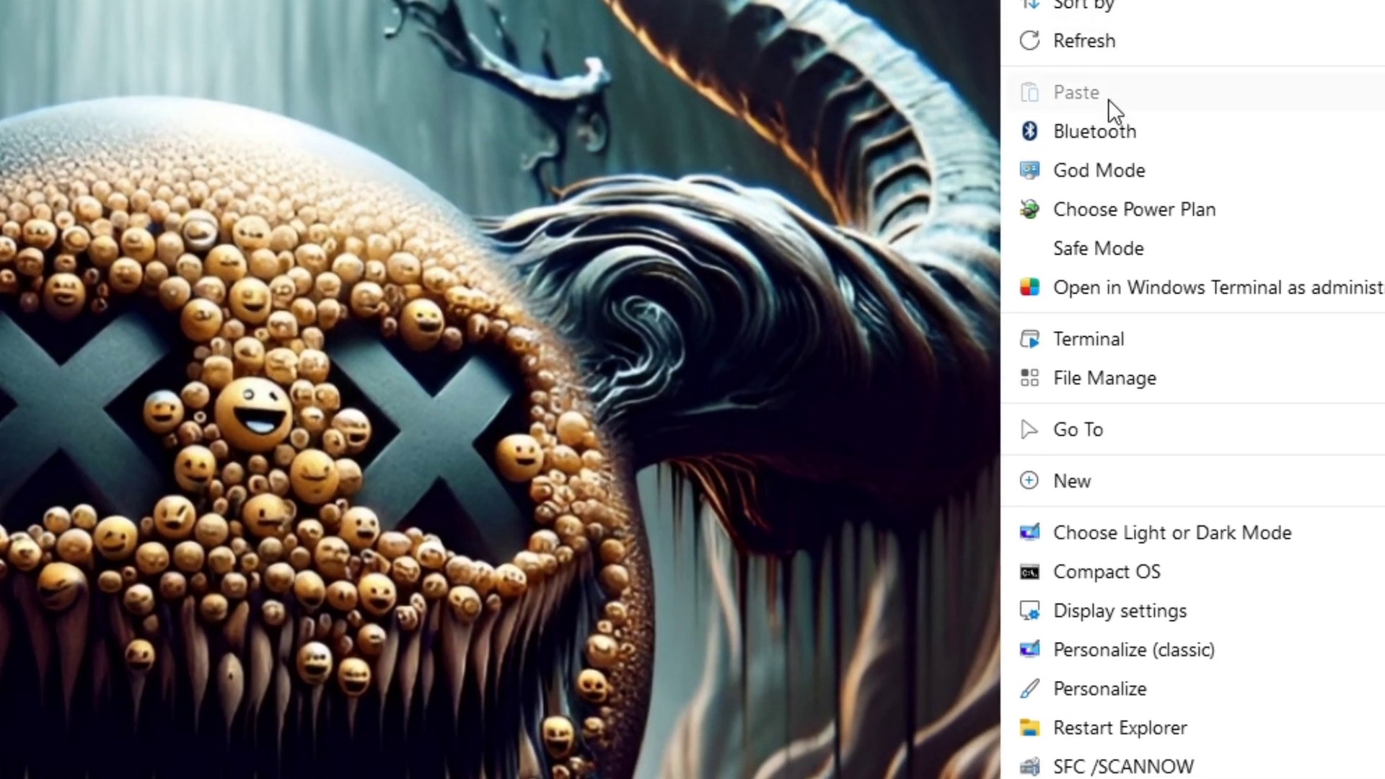
mouse_move(1099, 142)
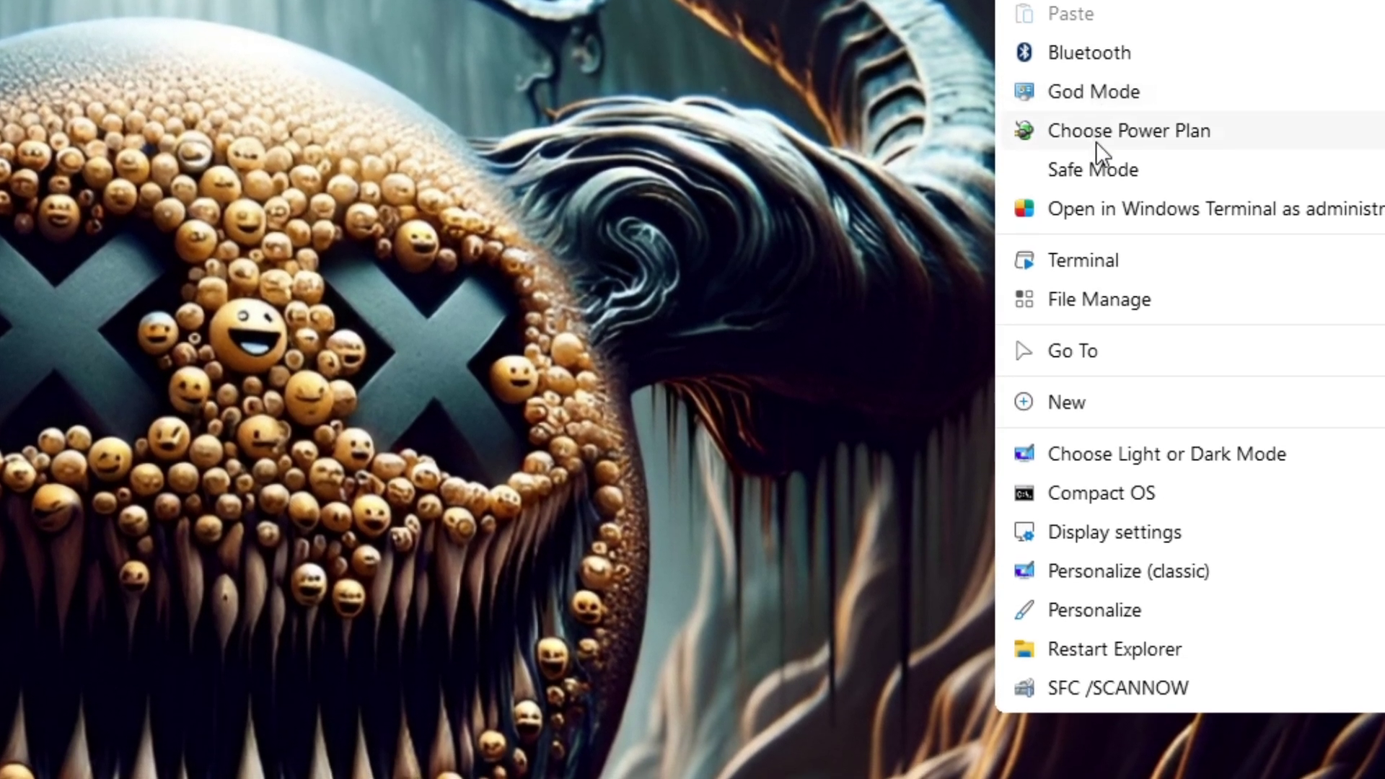
mouse_move(1096, 139)
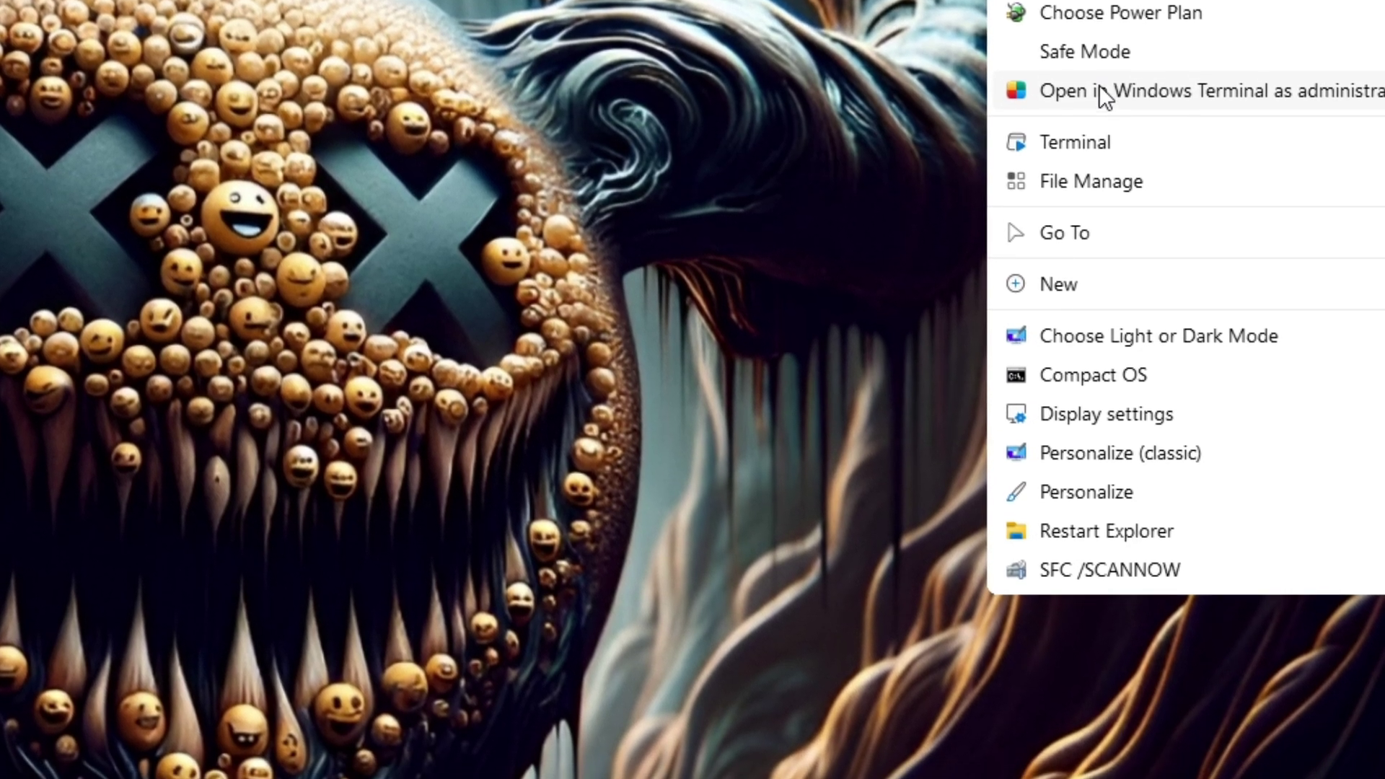
mouse_move(1098, 155)
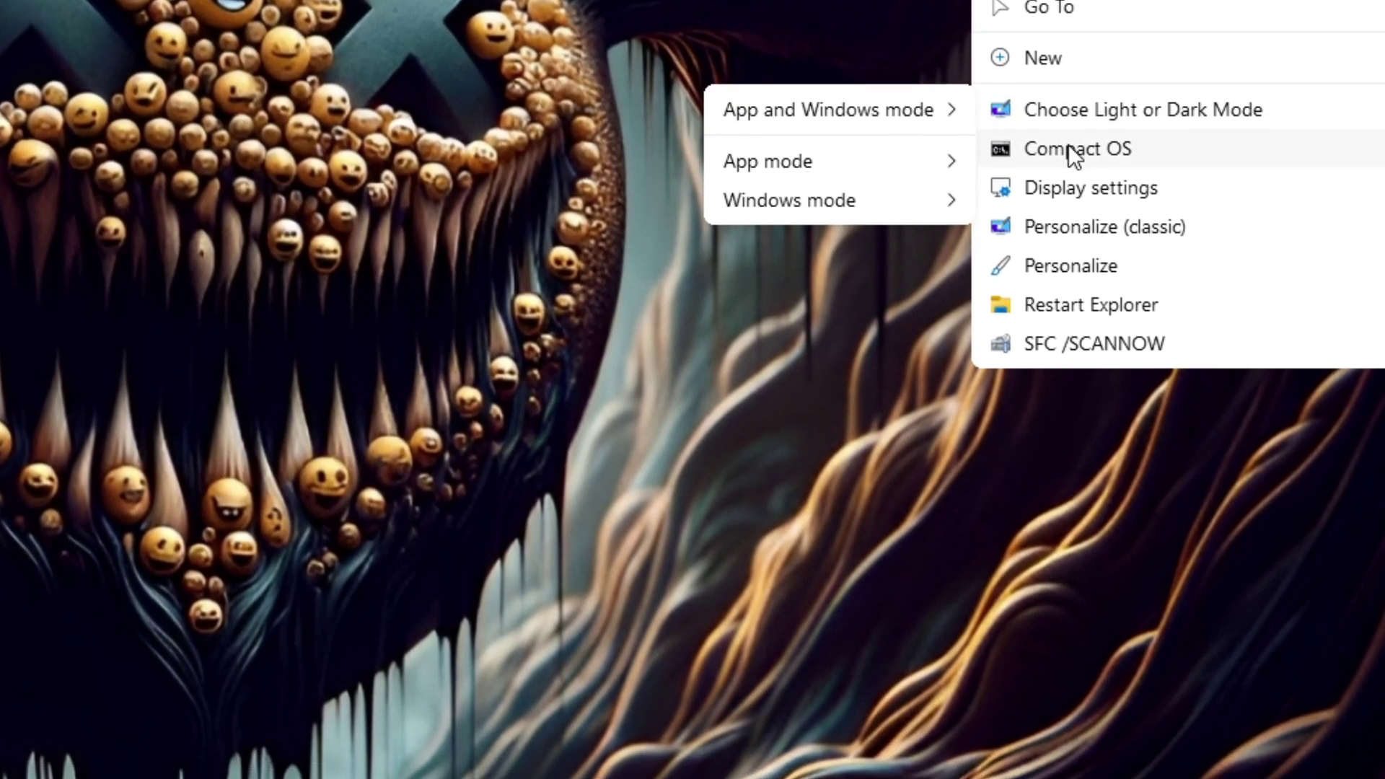
mouse_move(1067, 148)
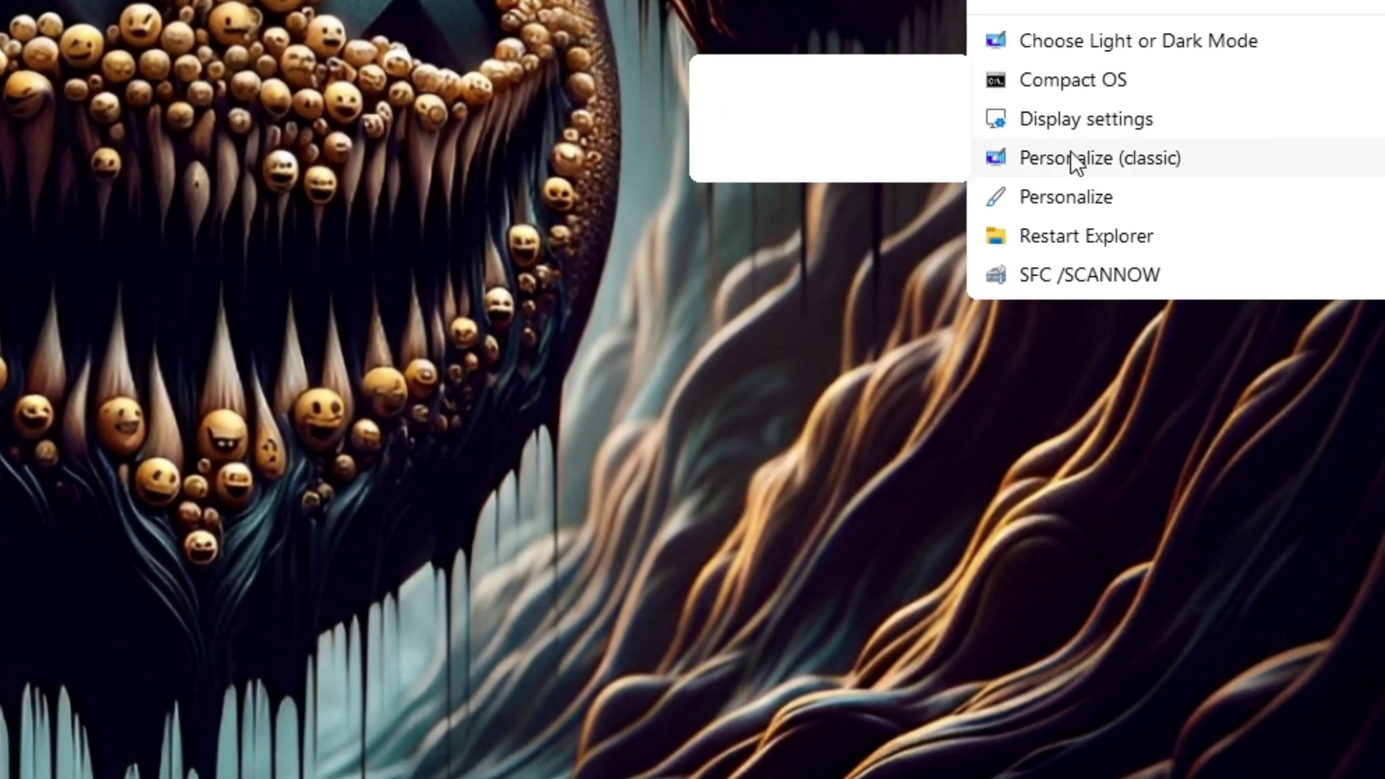
mouse_move(1073, 189)
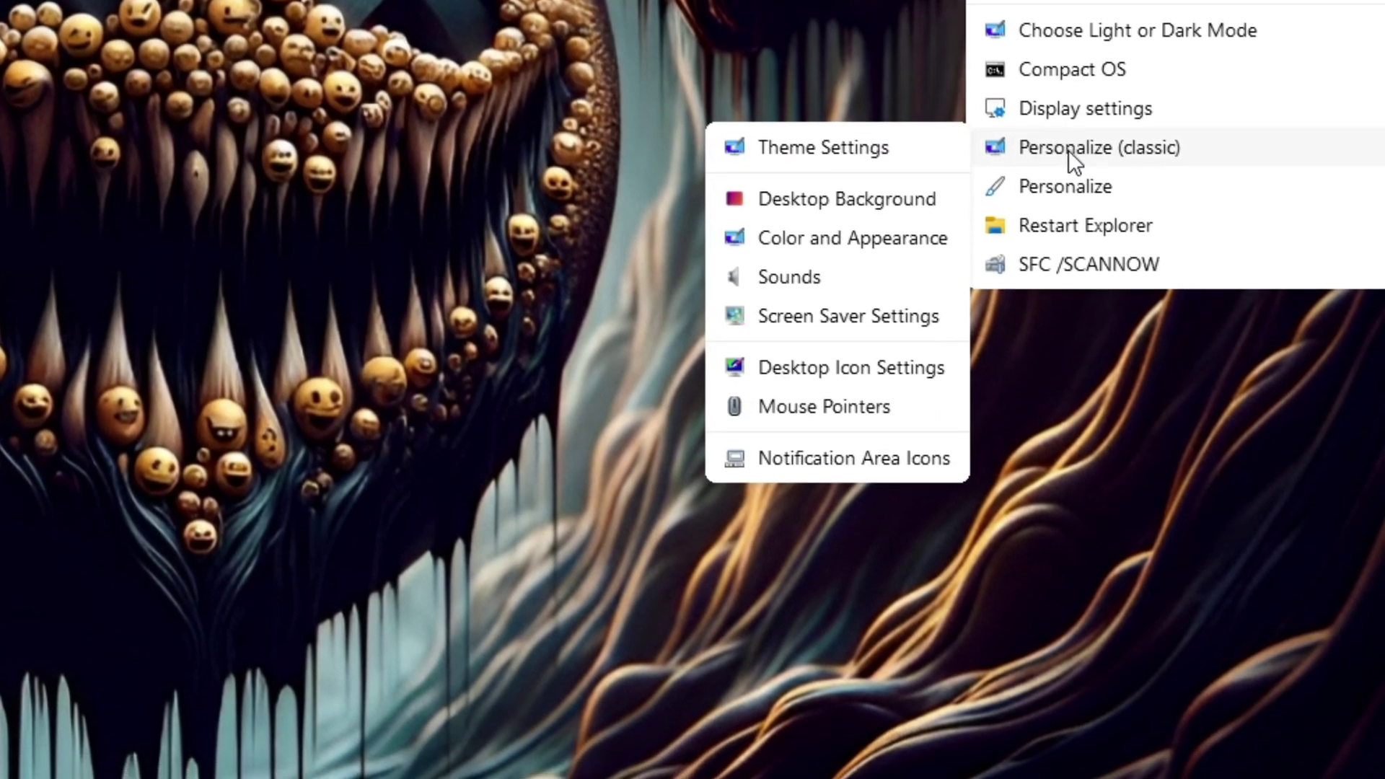
mouse_move(1061, 216)
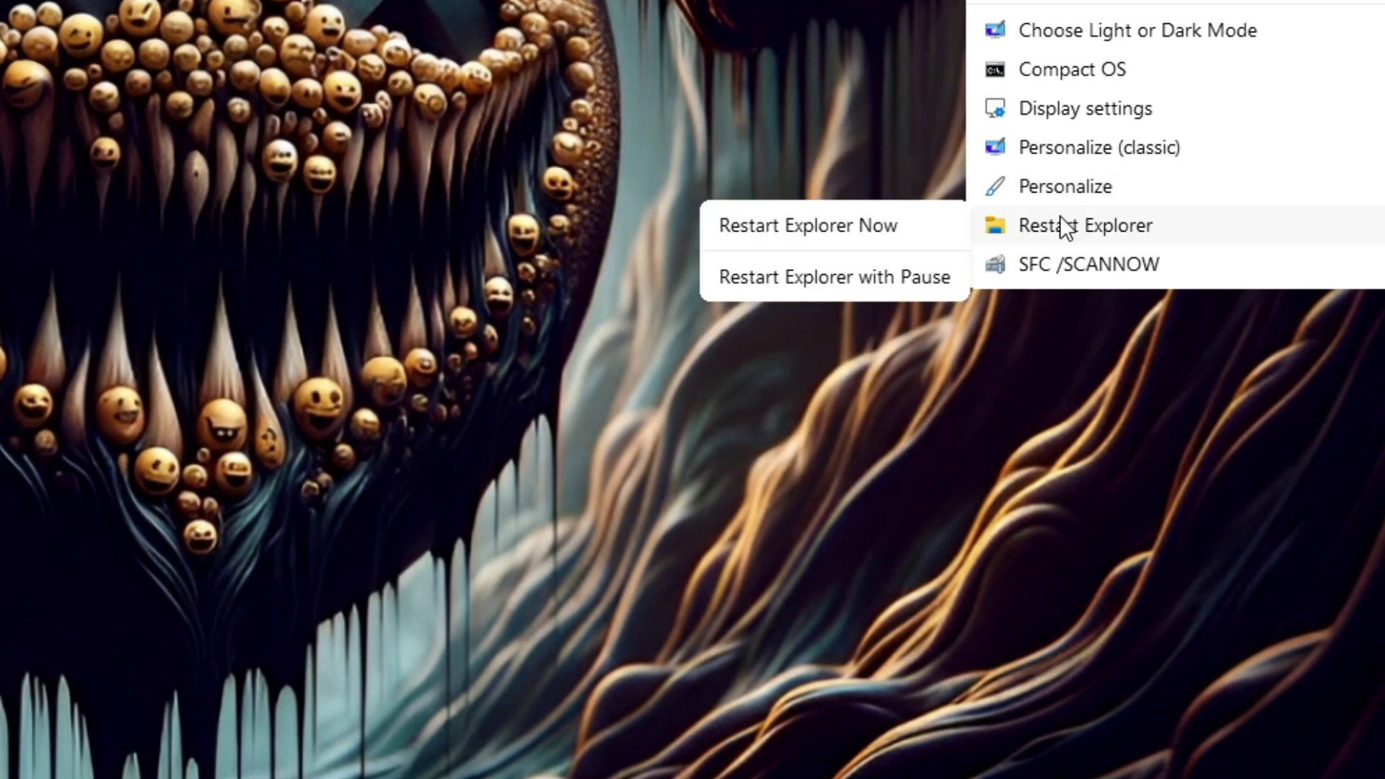
mouse_move(1060, 267)
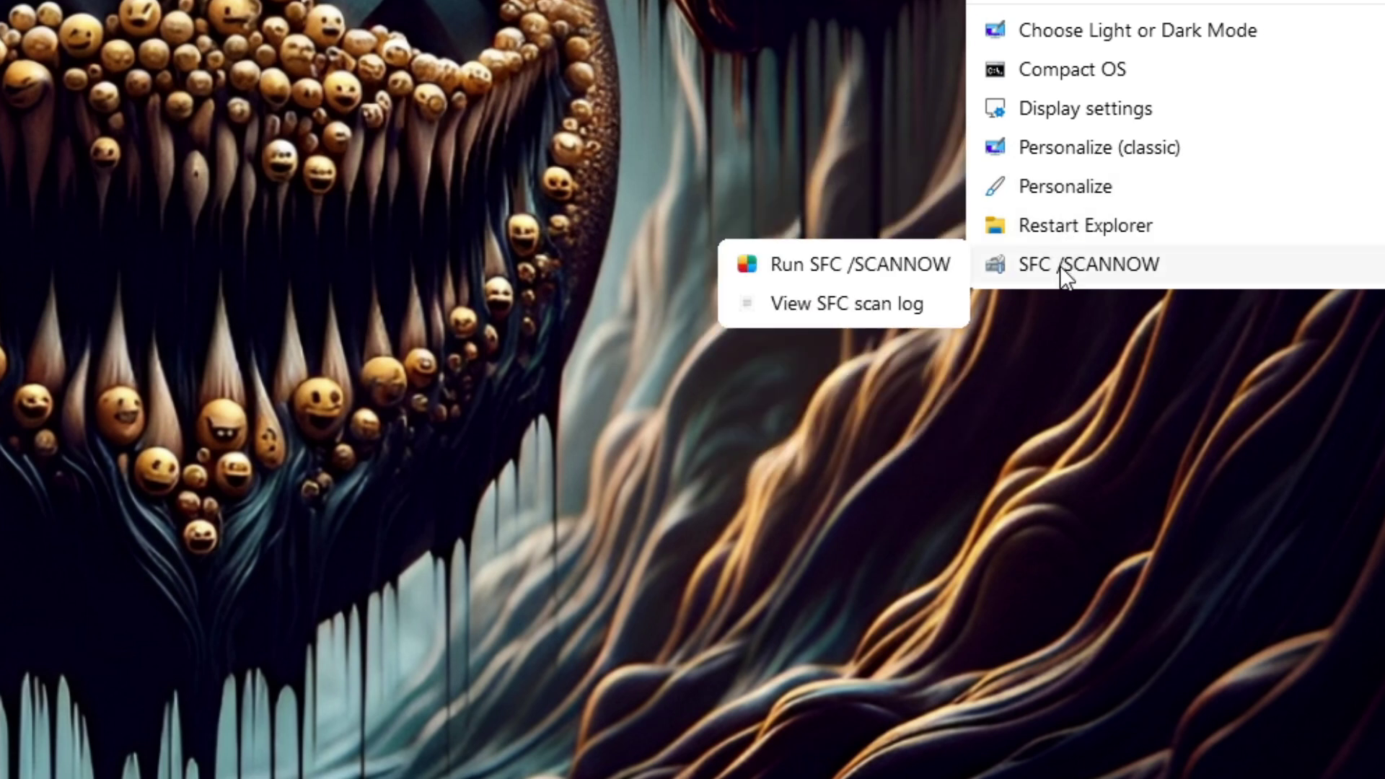
Open the classic Desktop Background settings, maximize the window and browse the bundled wallpapers from Captured Motion to Windows
mouse_move(1078, 149)
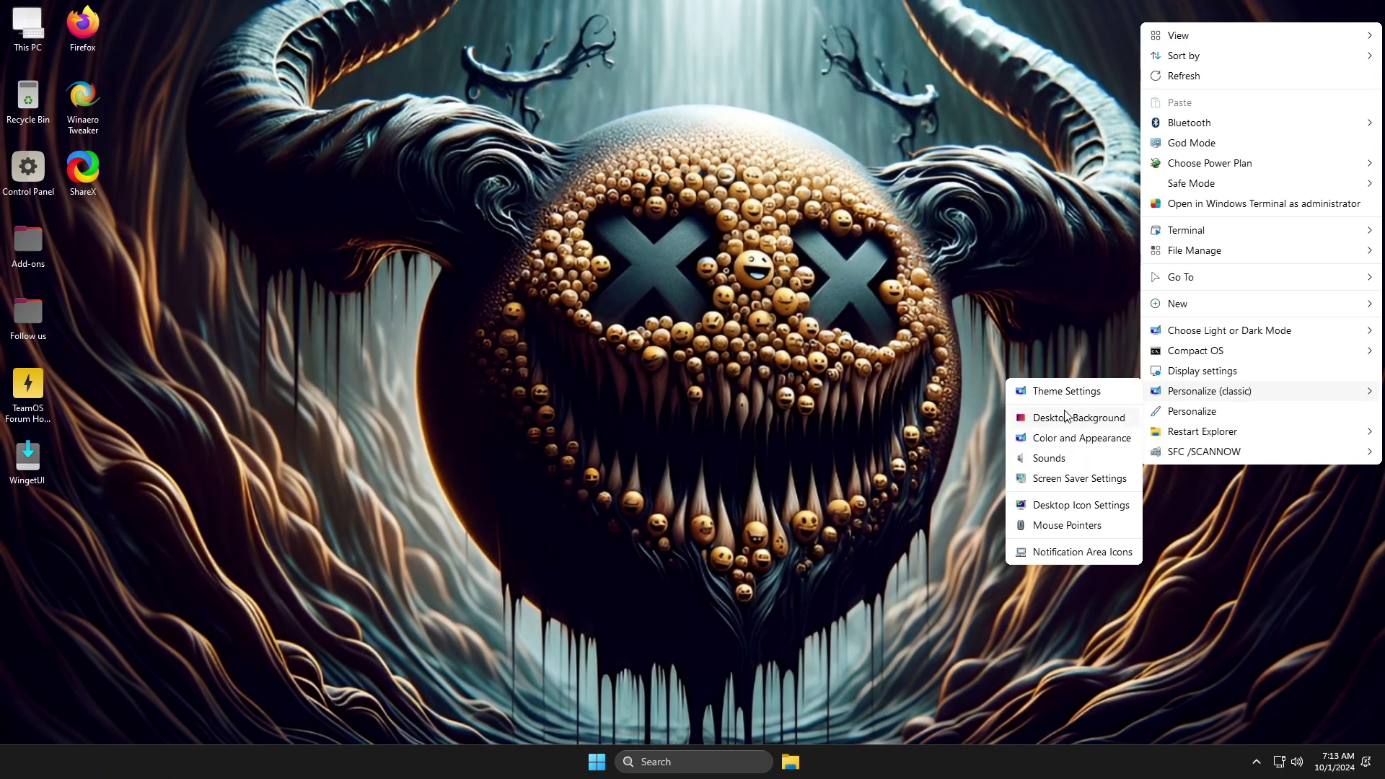
left_click(1063, 419)
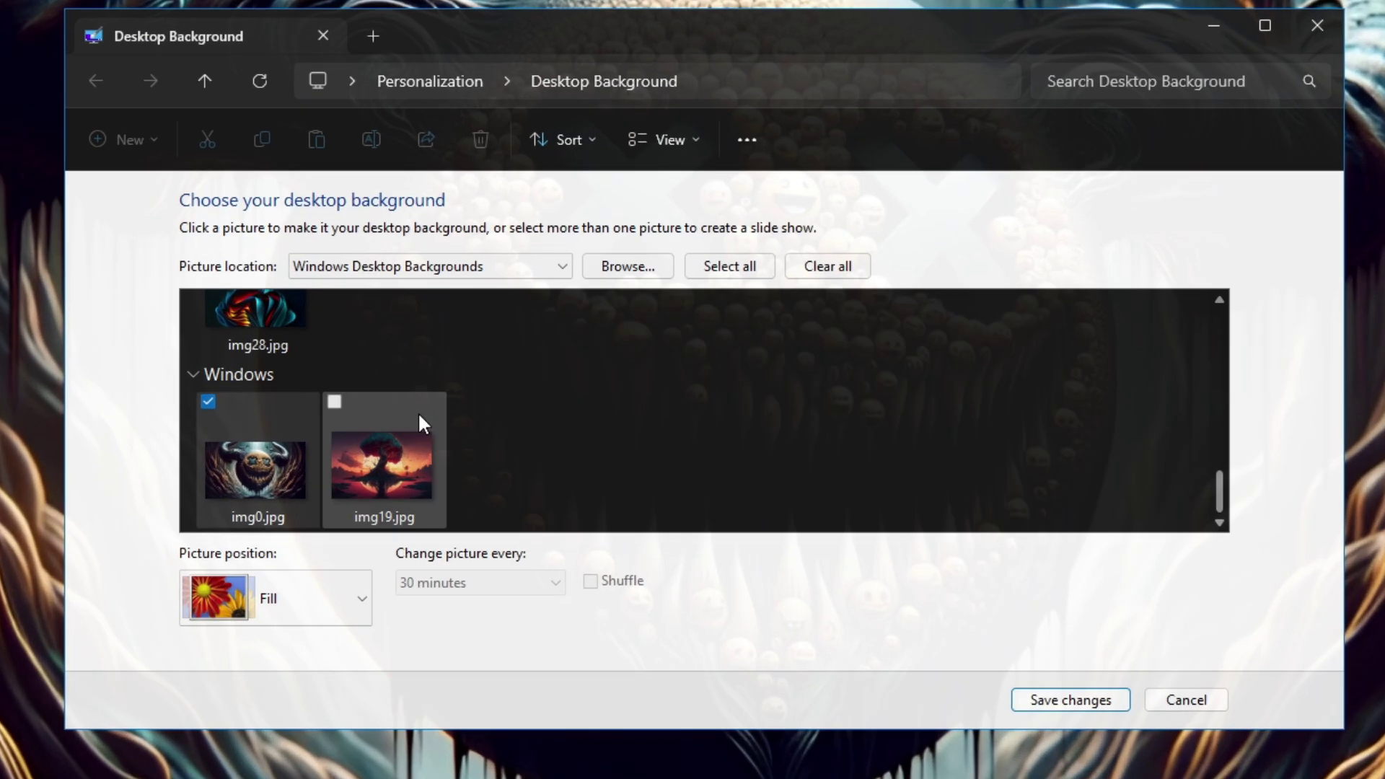
scroll(575, 383, "up", 15)
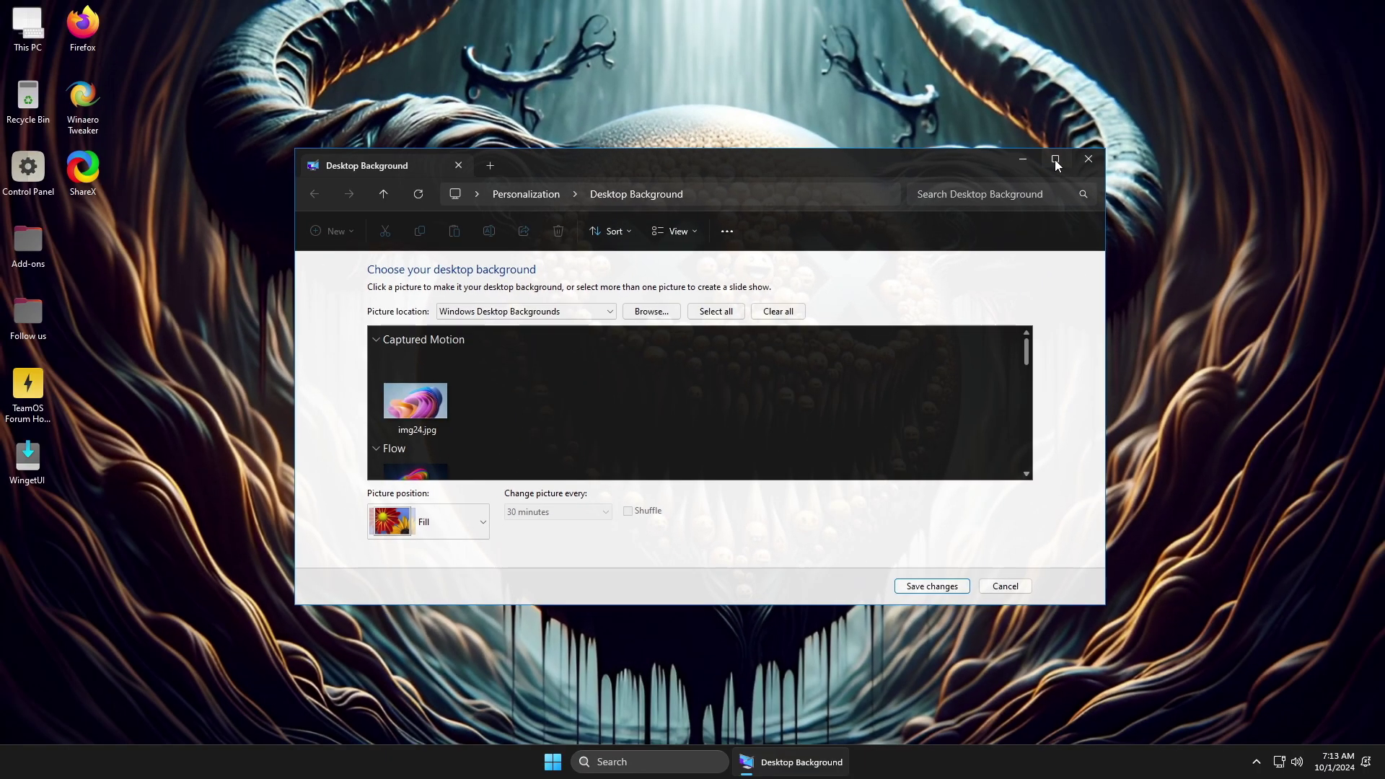
left_click(1265, 25)
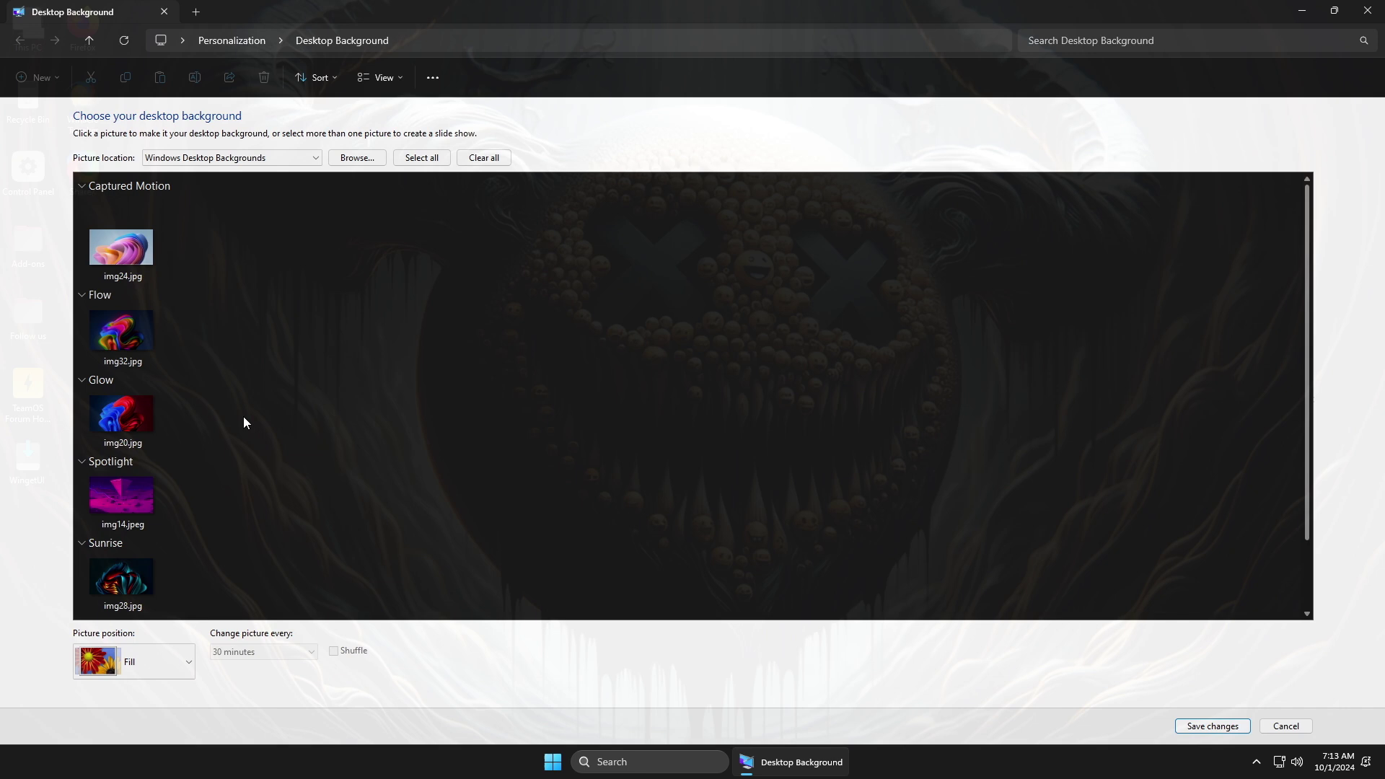
scroll(244, 422, "down", 2)
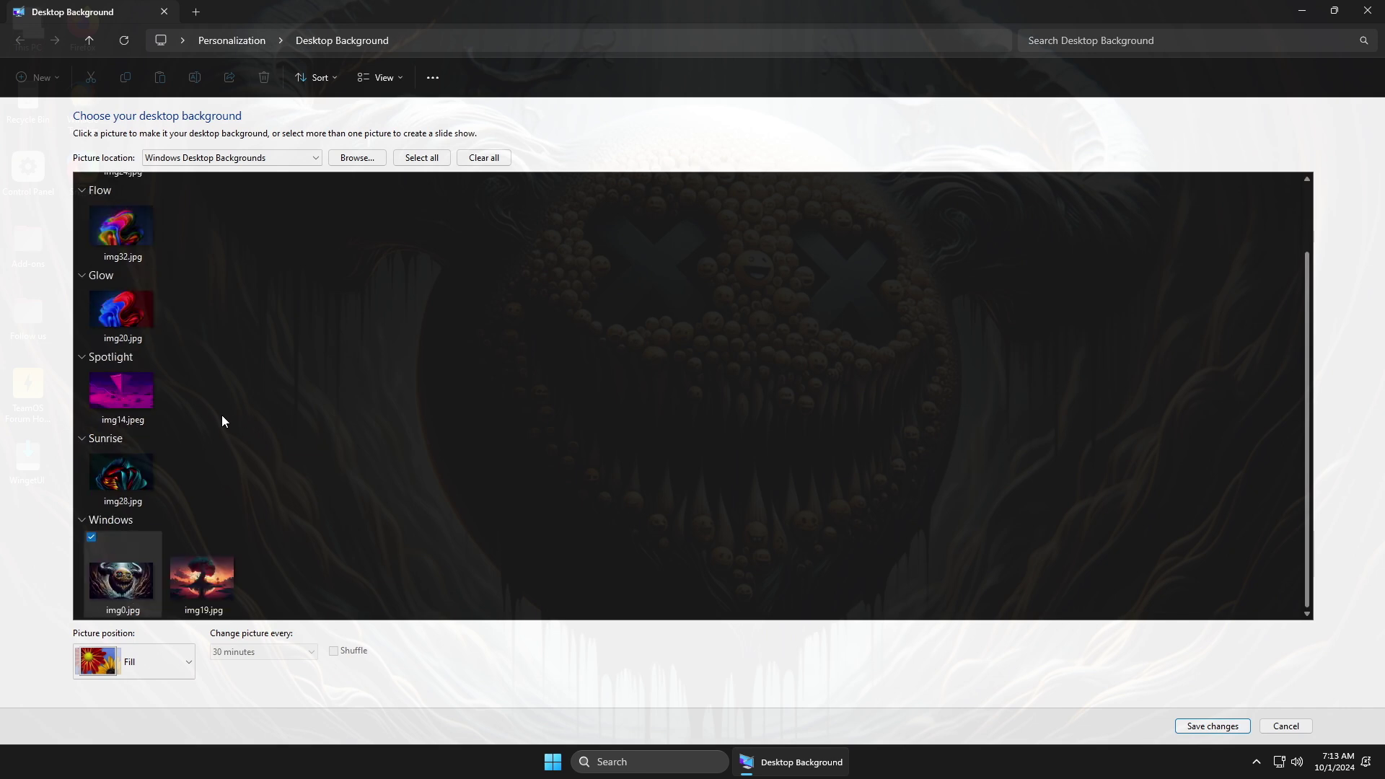
scroll(223, 418, "up", 2)
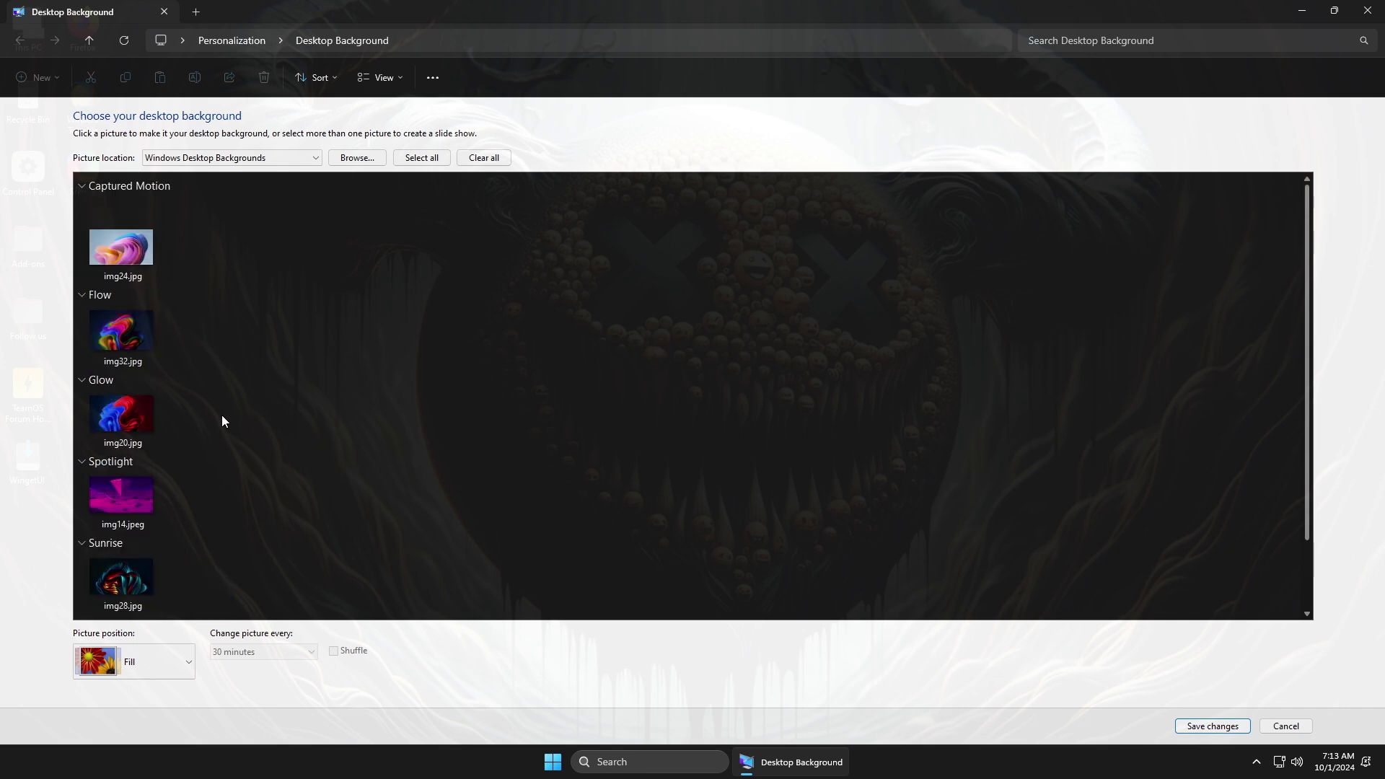
Check the available picture locations, look over the wallpaper list again and close the Desktop Background window
left_click(262, 154)
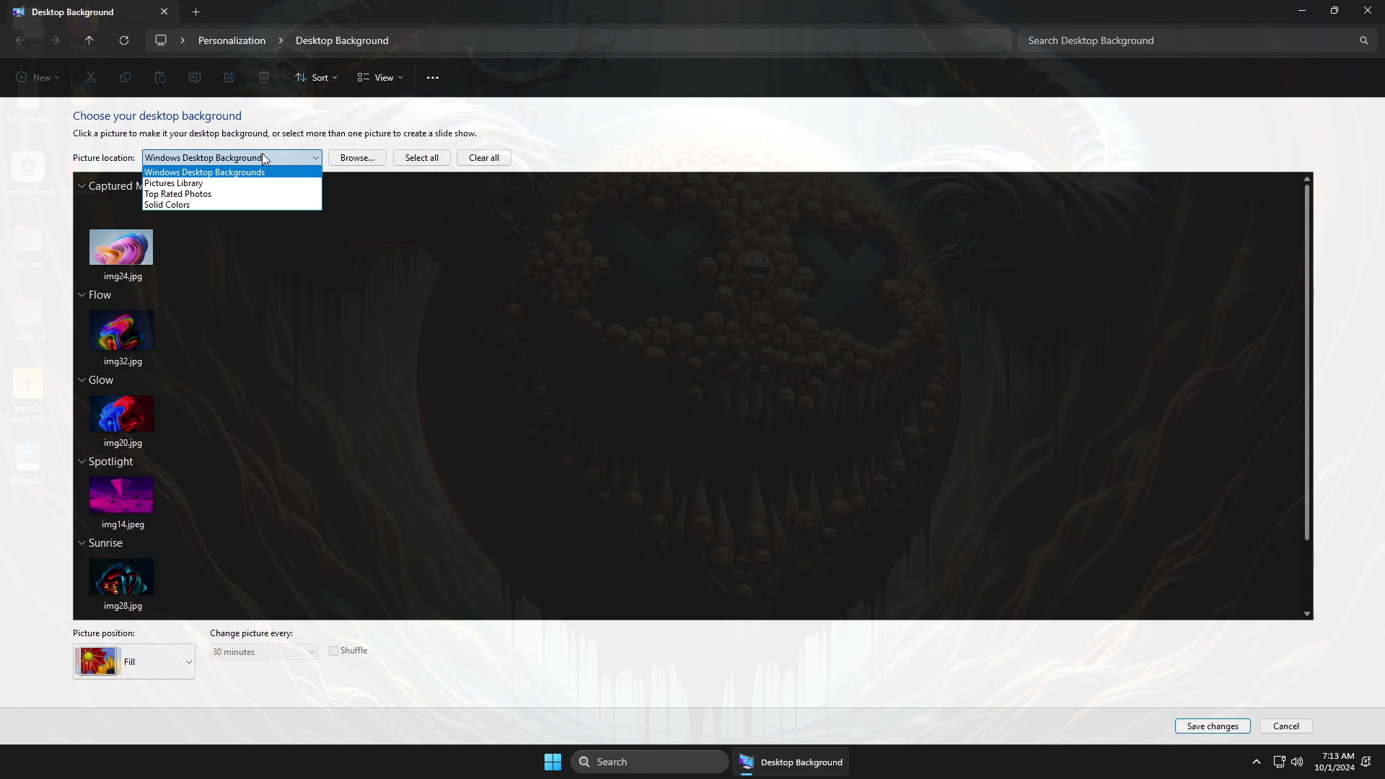
left_click(226, 260)
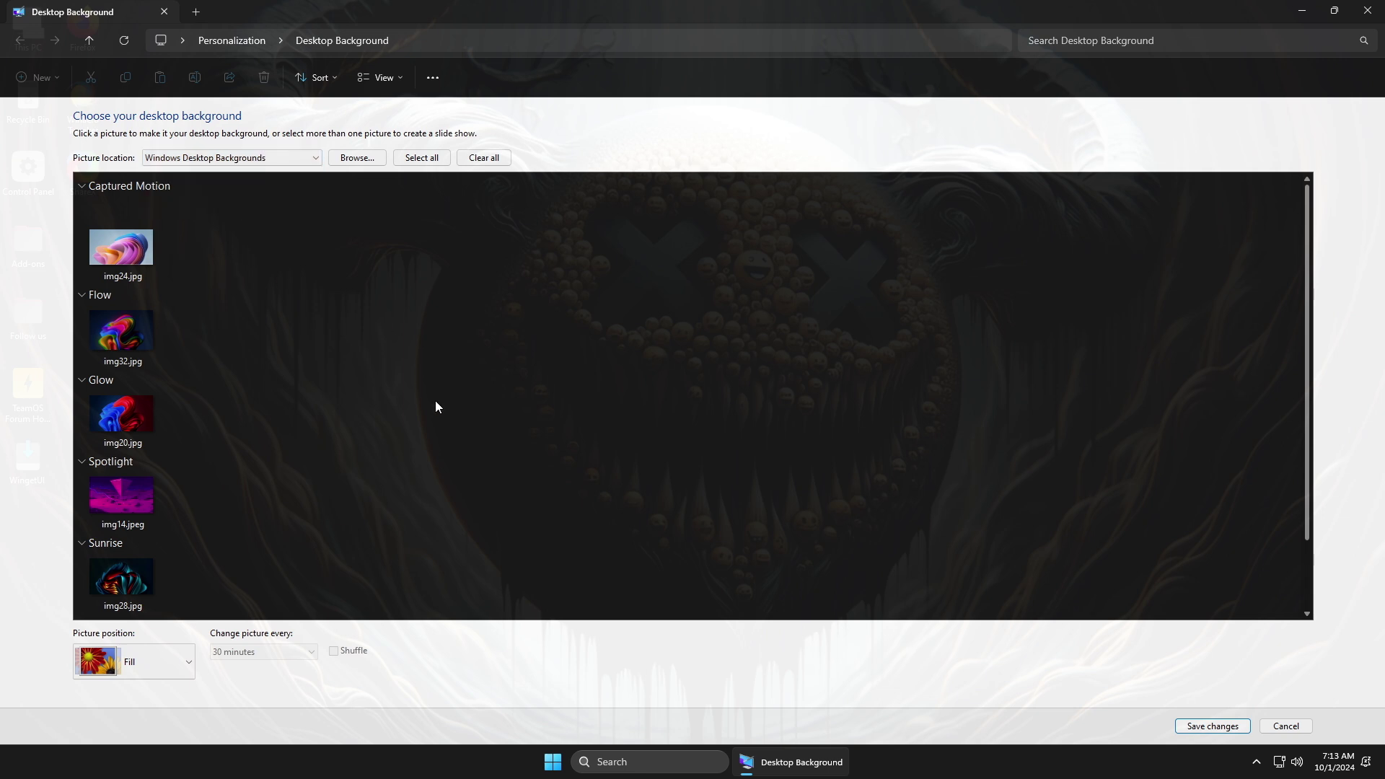
scroll(436, 407, "down", 2)
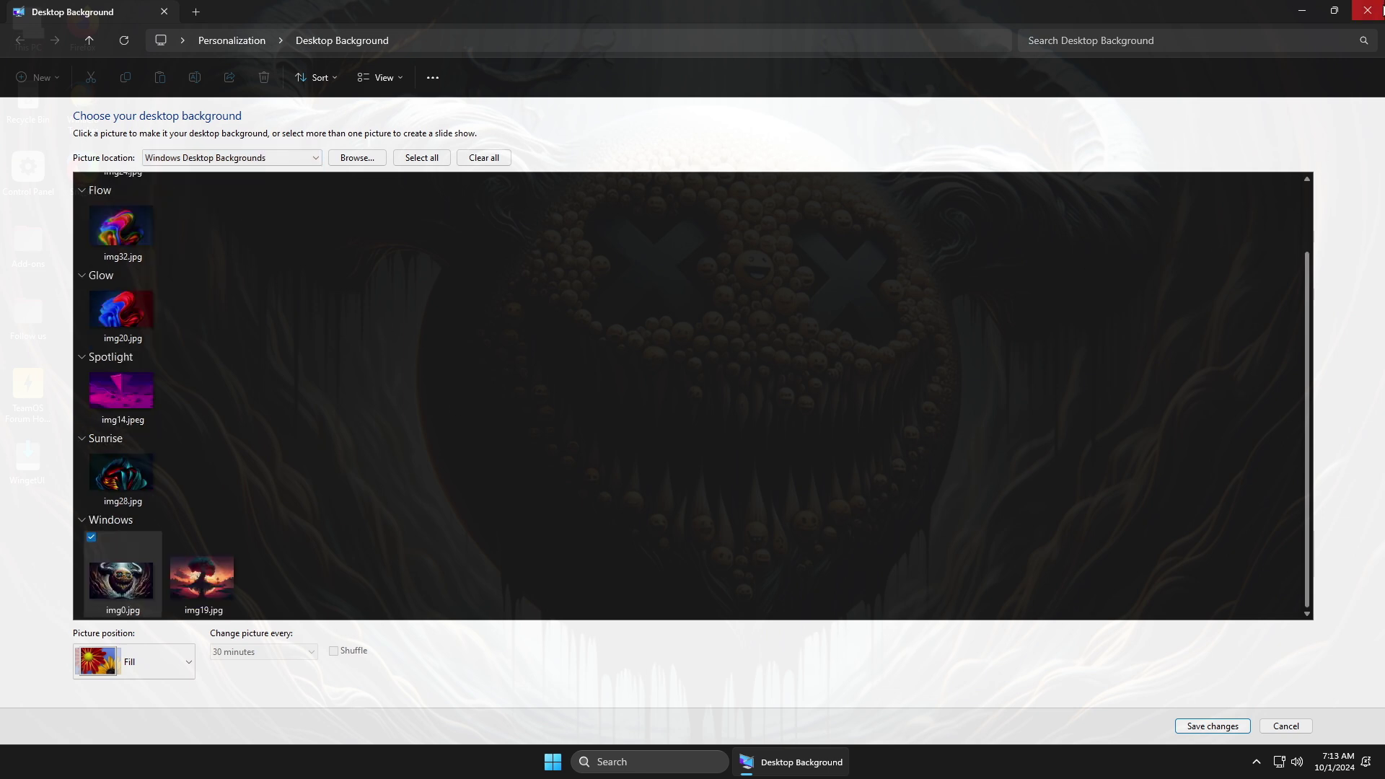
left_click(1378, 9)
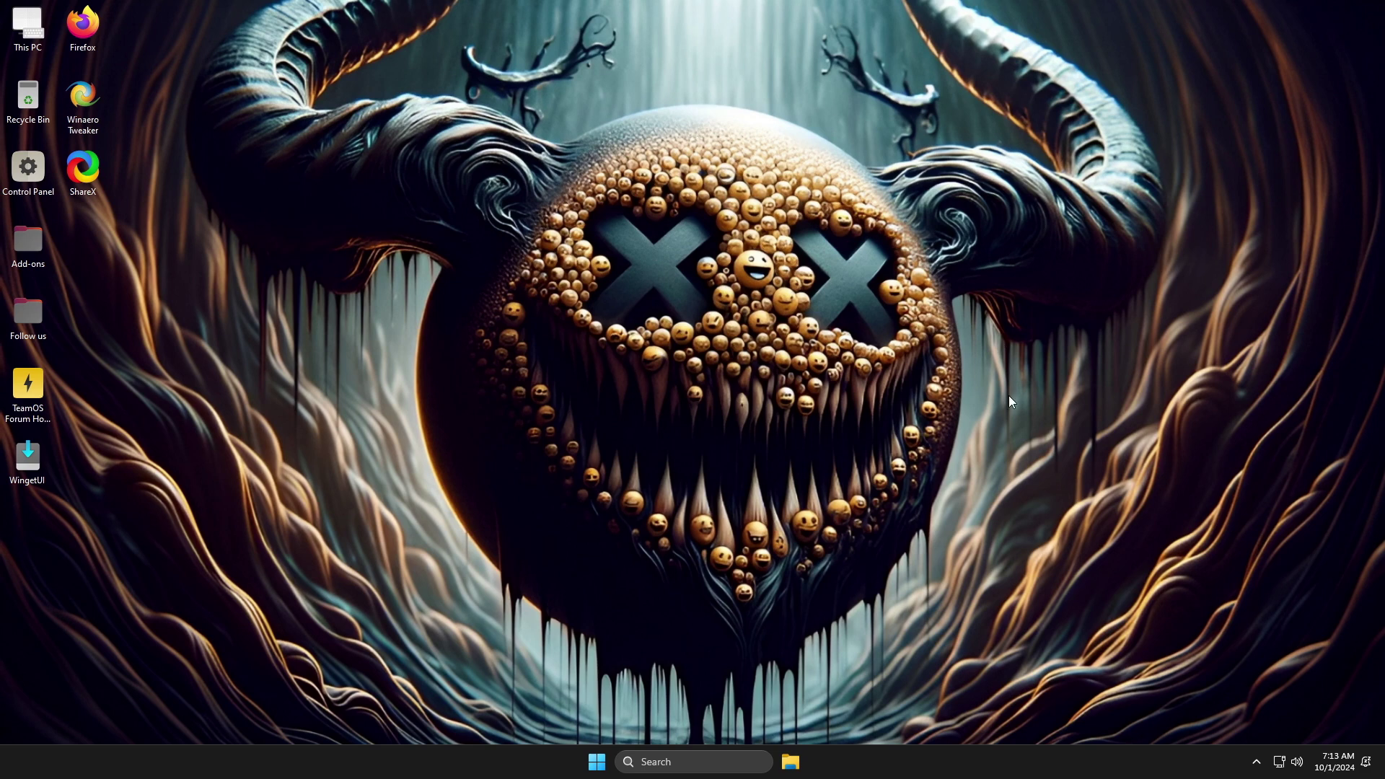
Open Settings in a maximized window and view the Personalization themes and the Gaming page
left_click(610, 768)
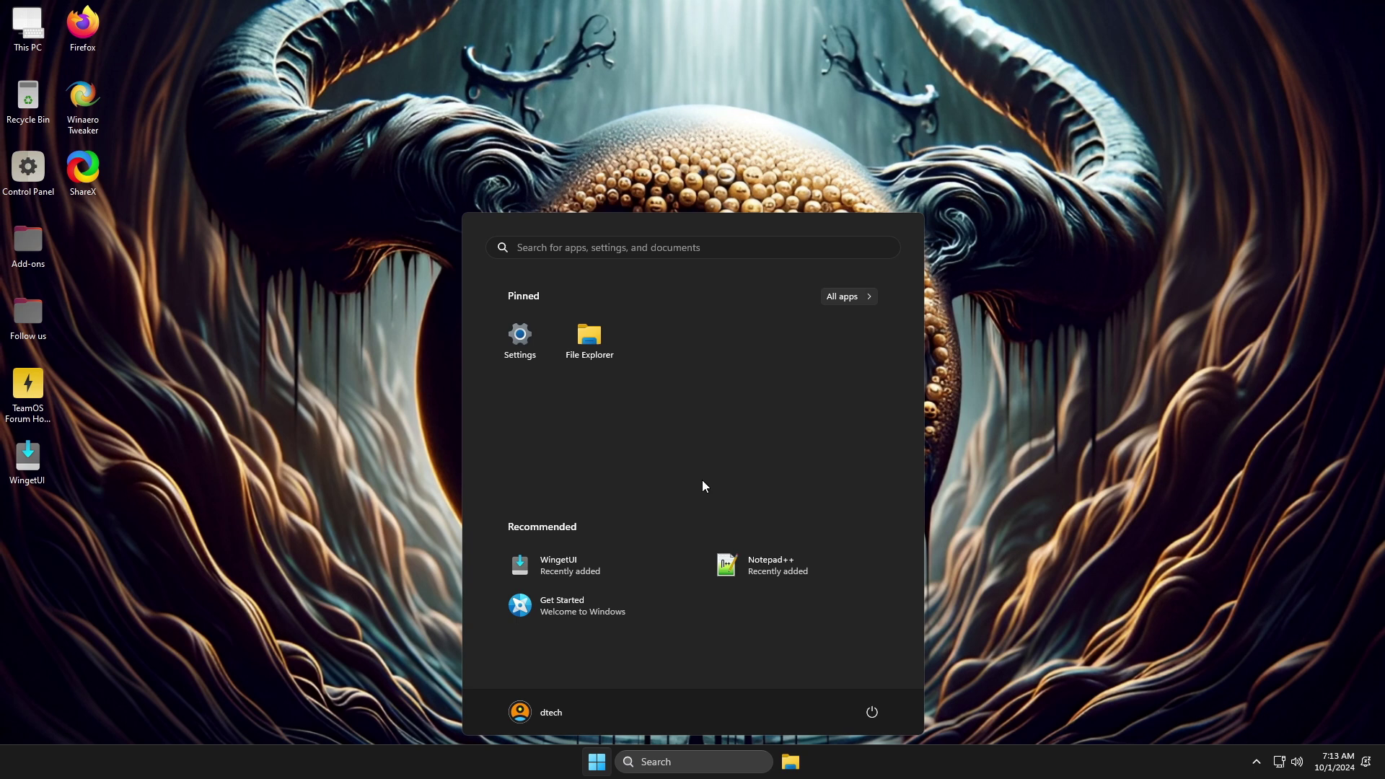
left_click(520, 338)
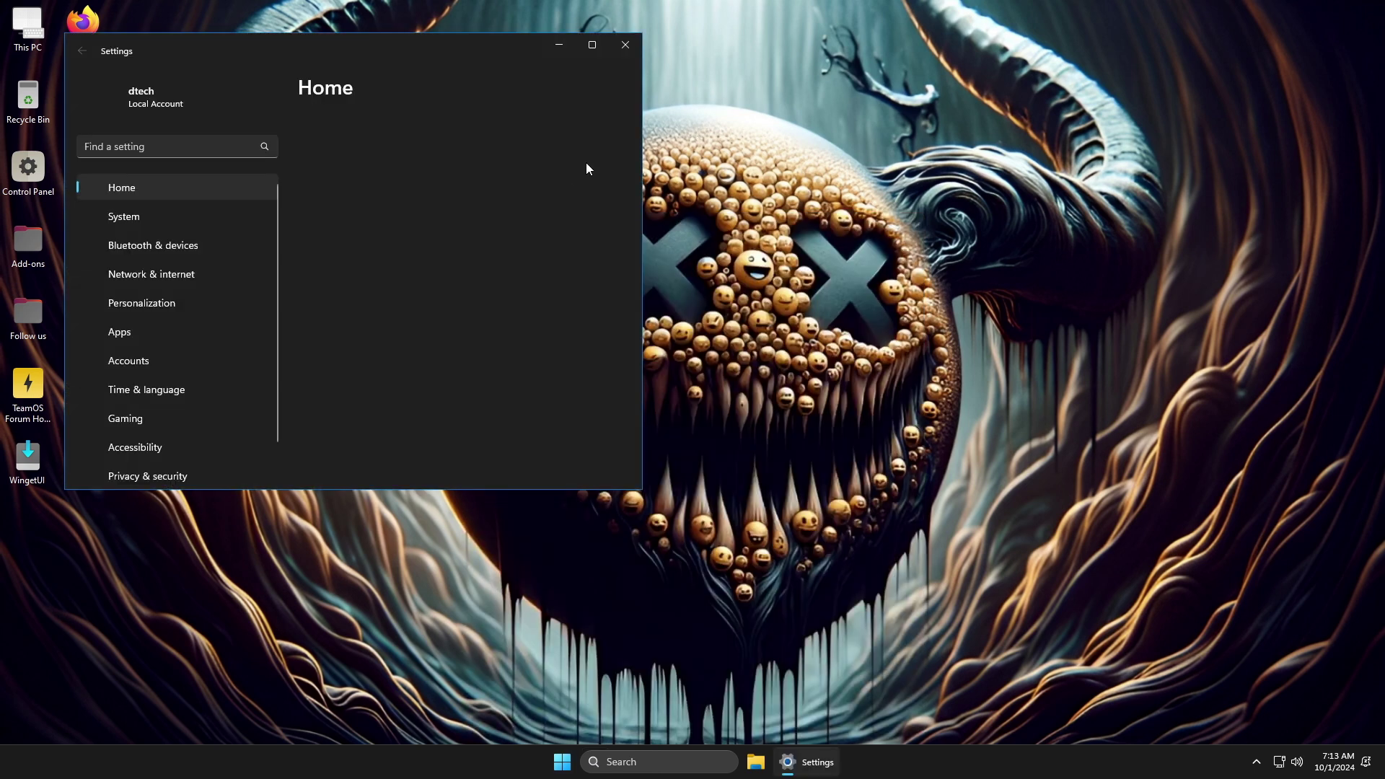
left_click(593, 46)
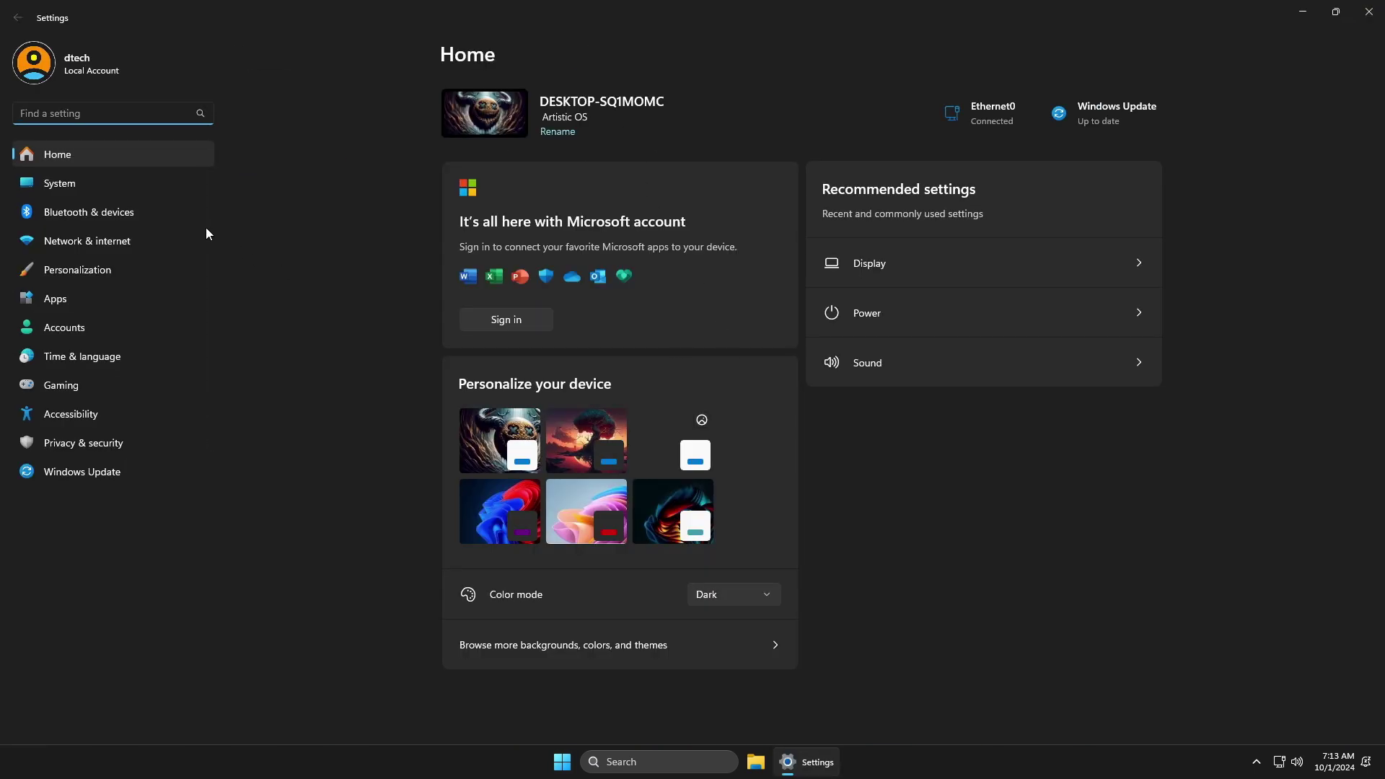
left_click(75, 274)
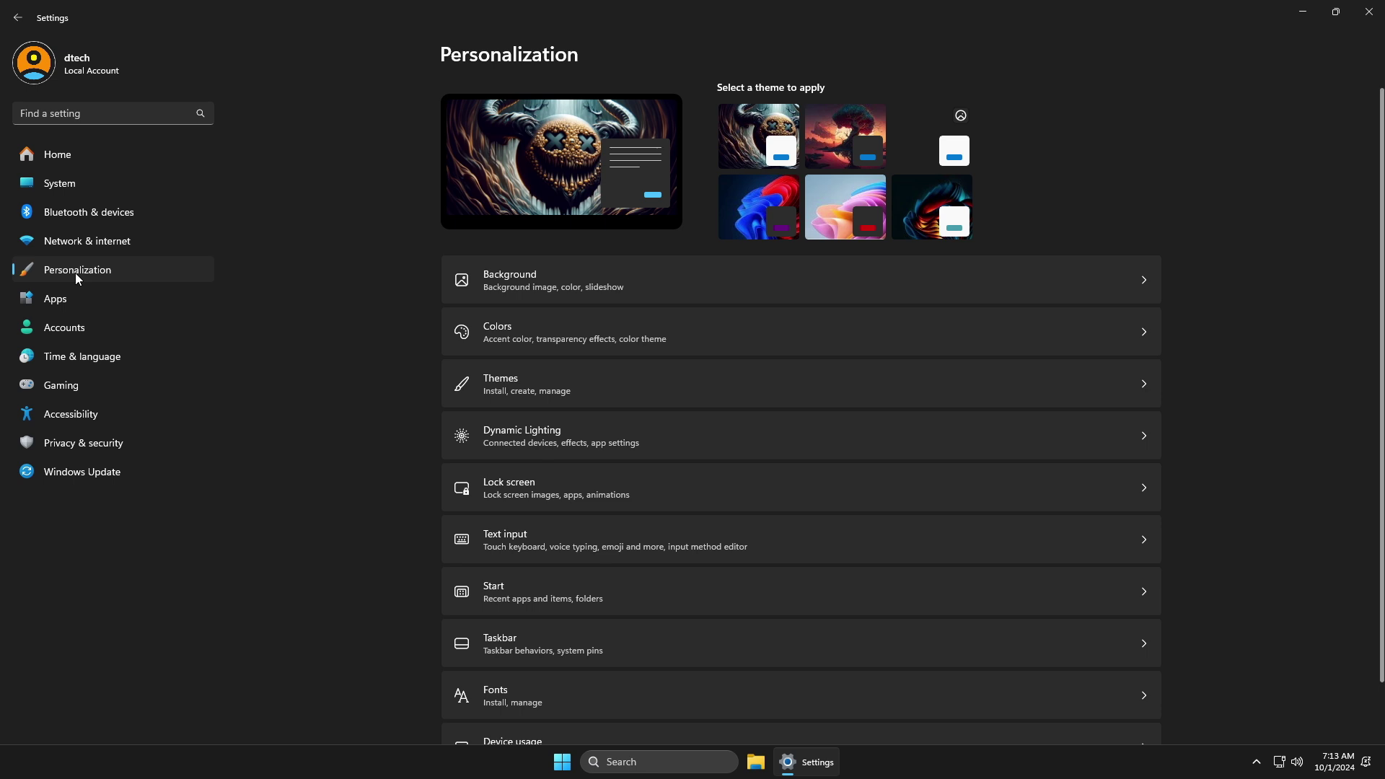
left_click(504, 380)
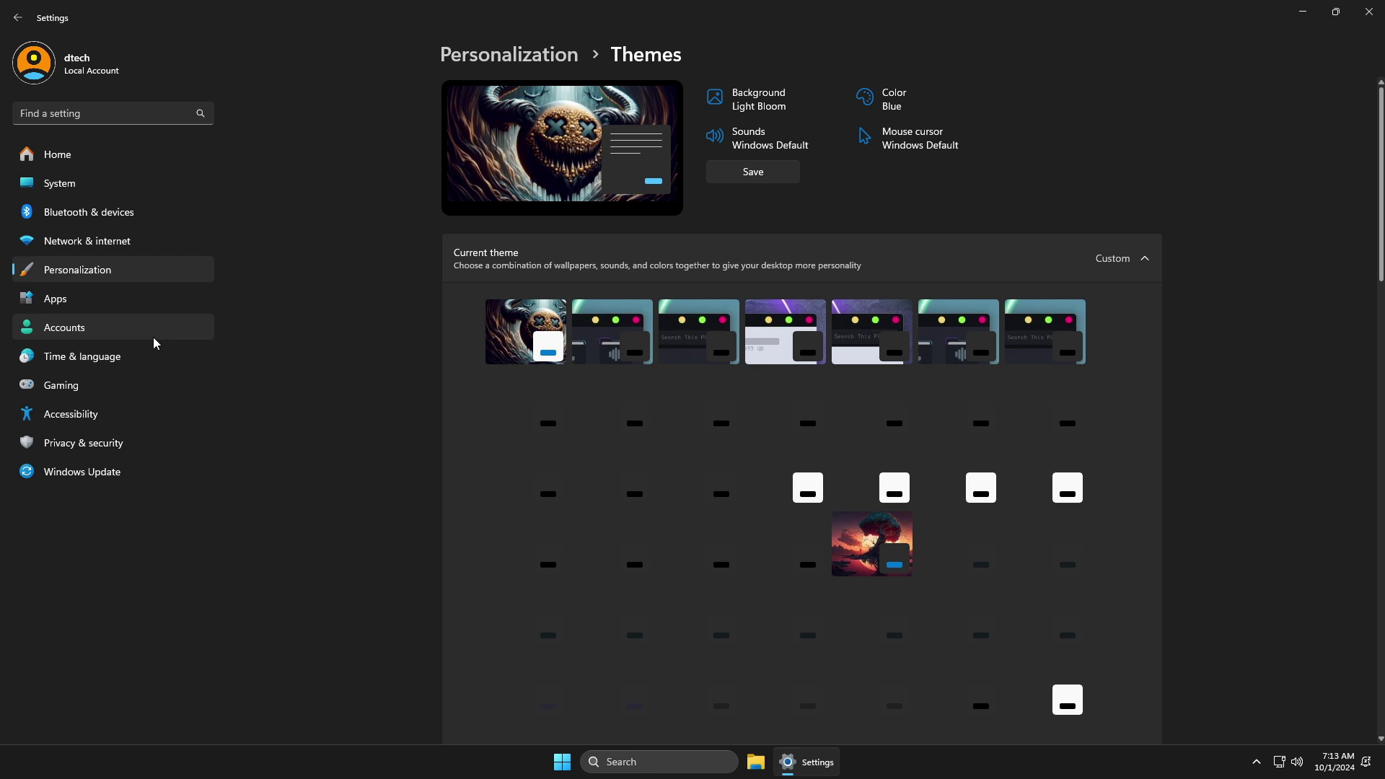
left_click(53, 388)
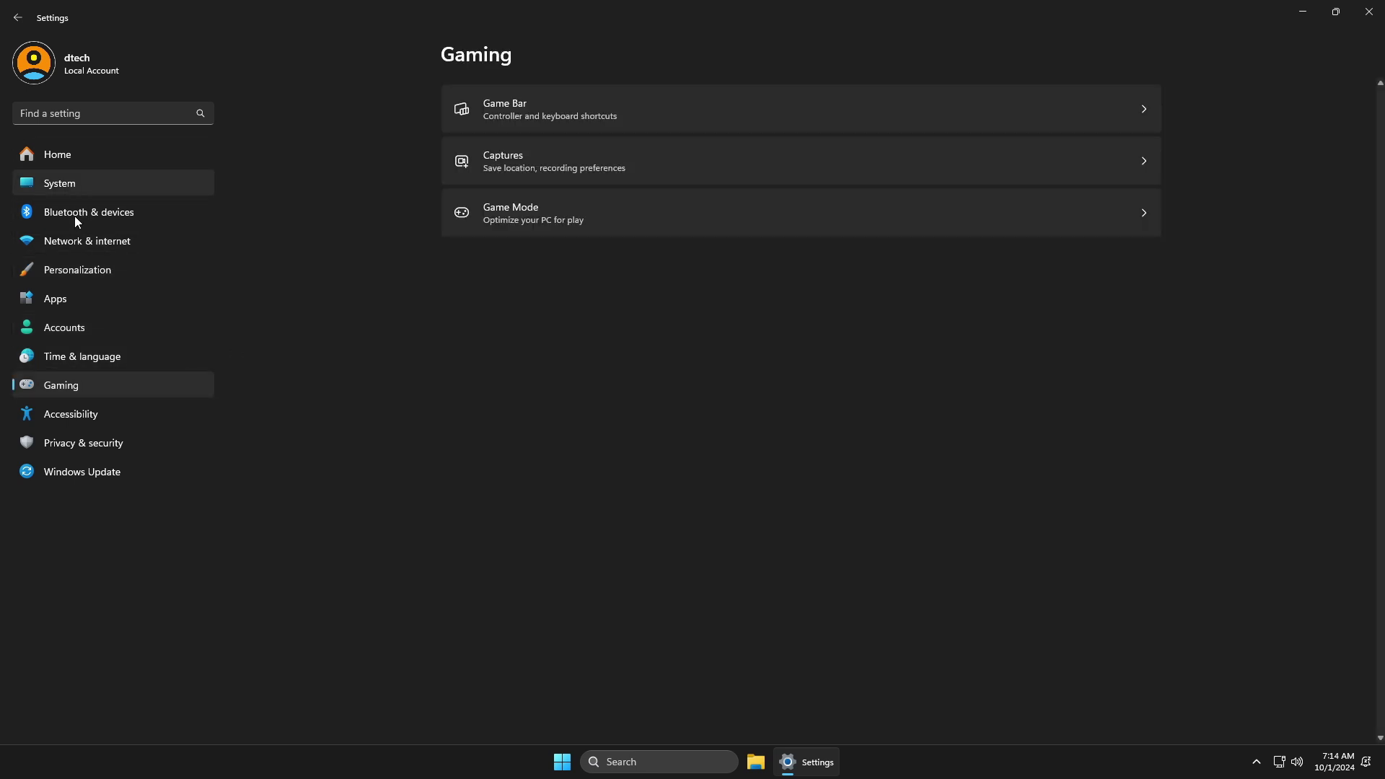
Review the full Installed apps list in Settings from 7-Zip to Xbox Live, and check the hidden system tray icons
left_click(72, 297)
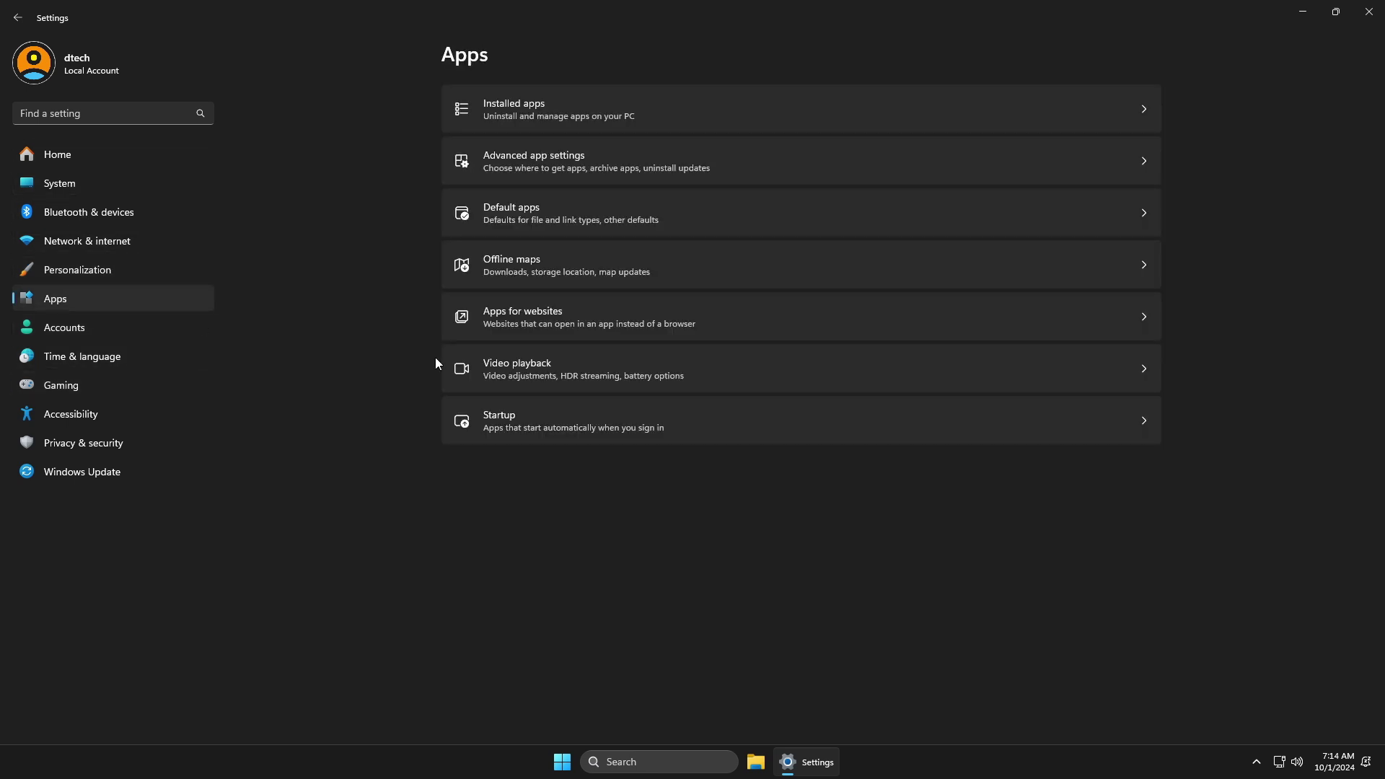
left_click(571, 114)
scroll(689, 349, "down", 10)
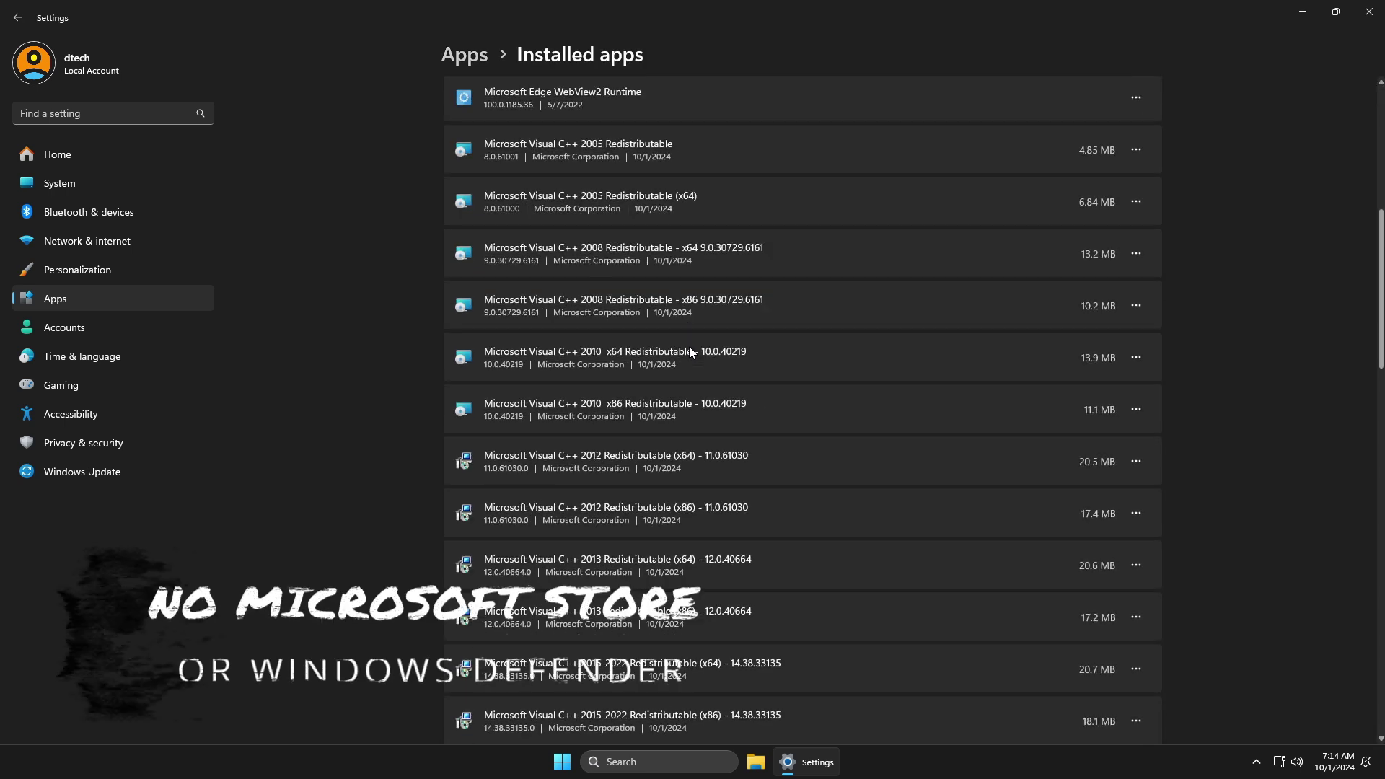
scroll(690, 347, "down", 15)
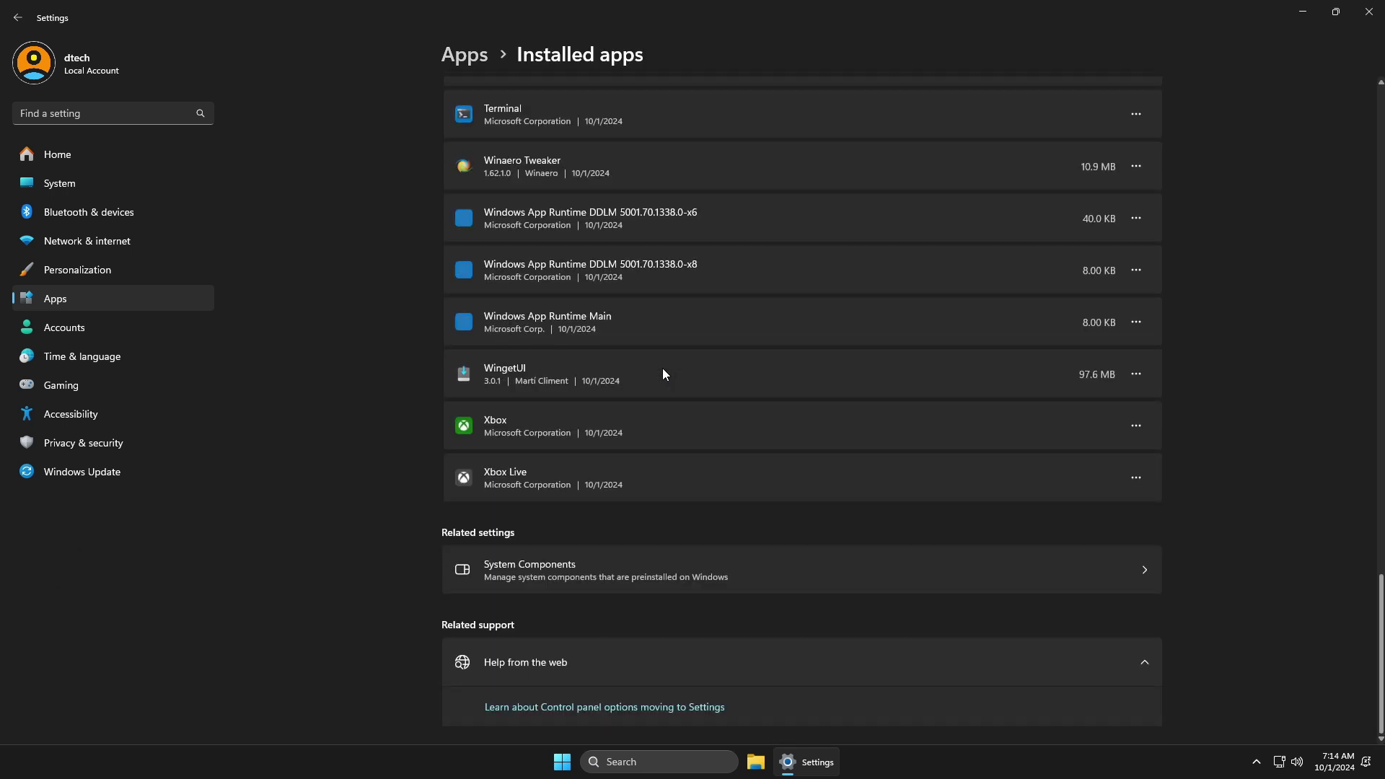
scroll(566, 452, "up", 4)
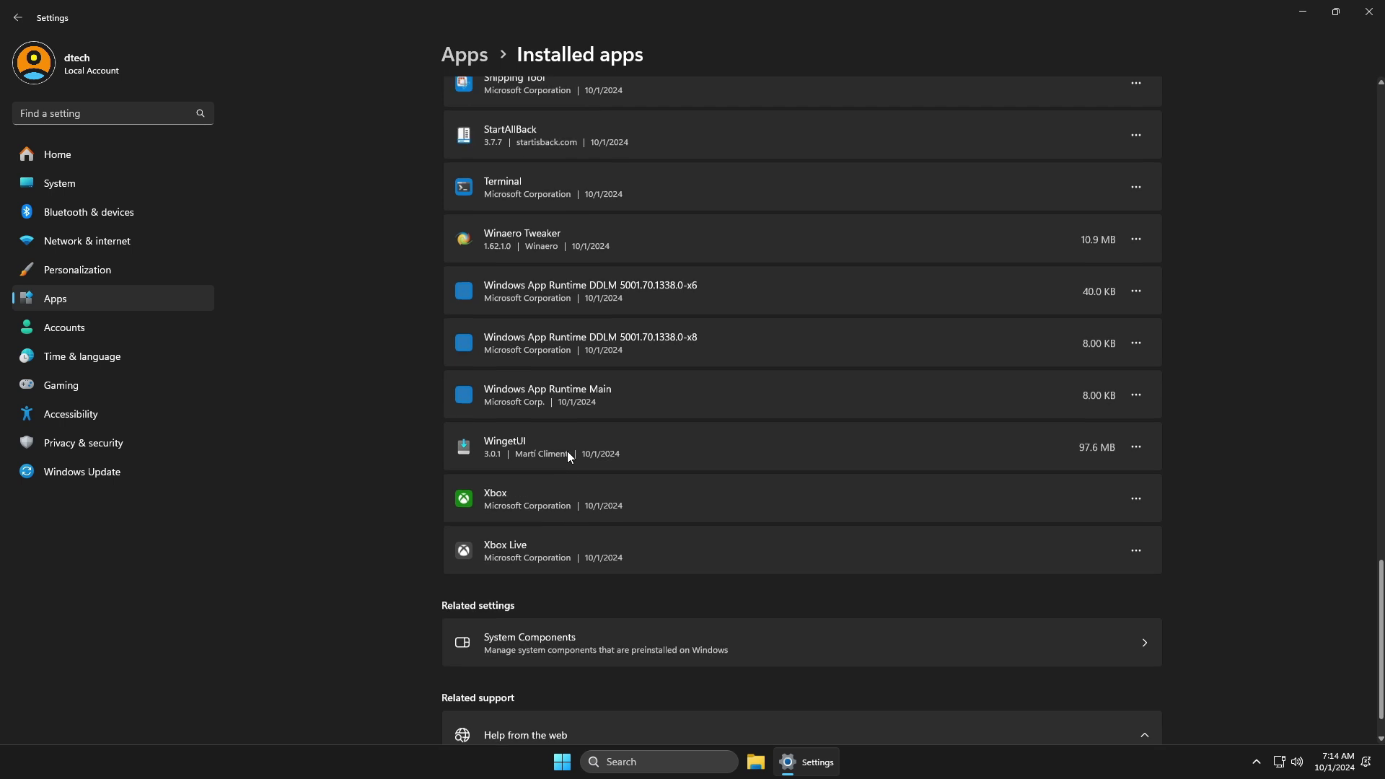
scroll(568, 455, "up", 8)
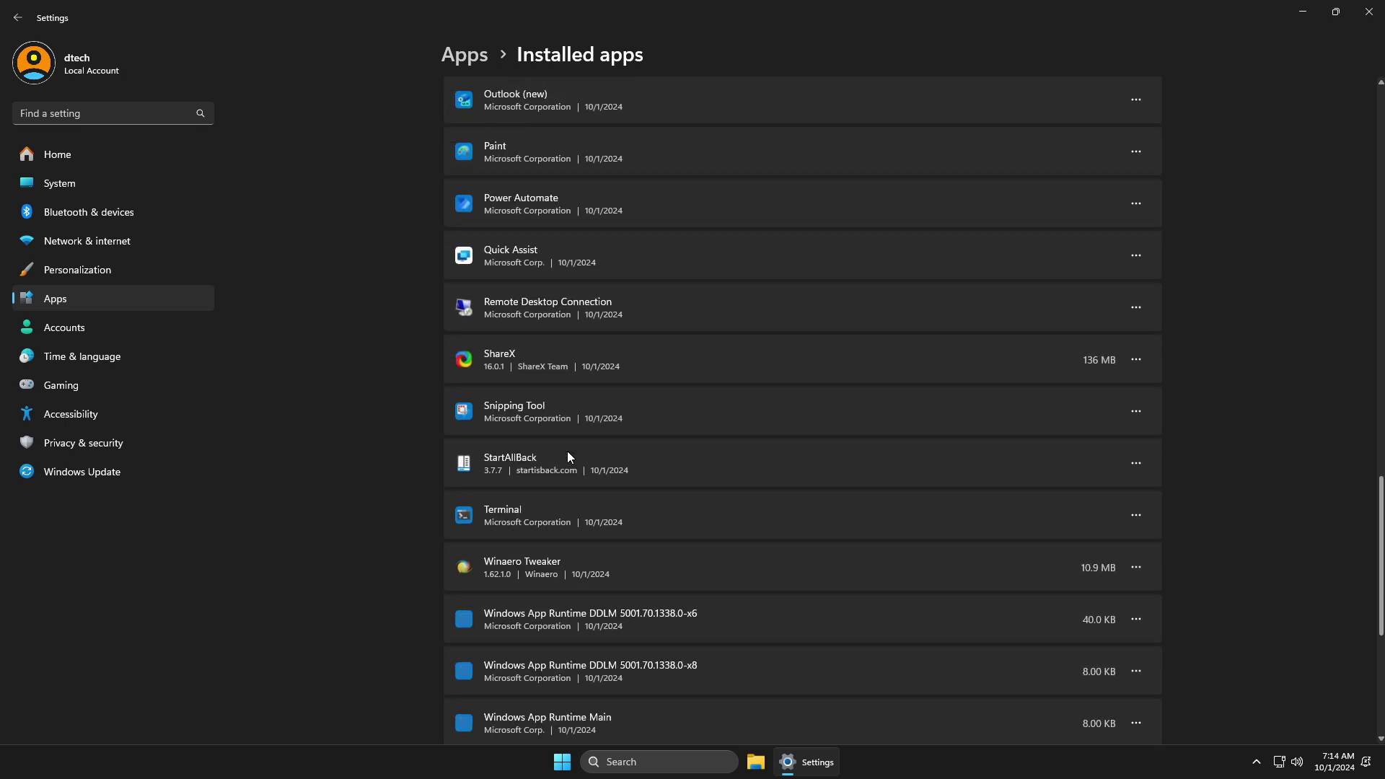
scroll(566, 452, "up", 10)
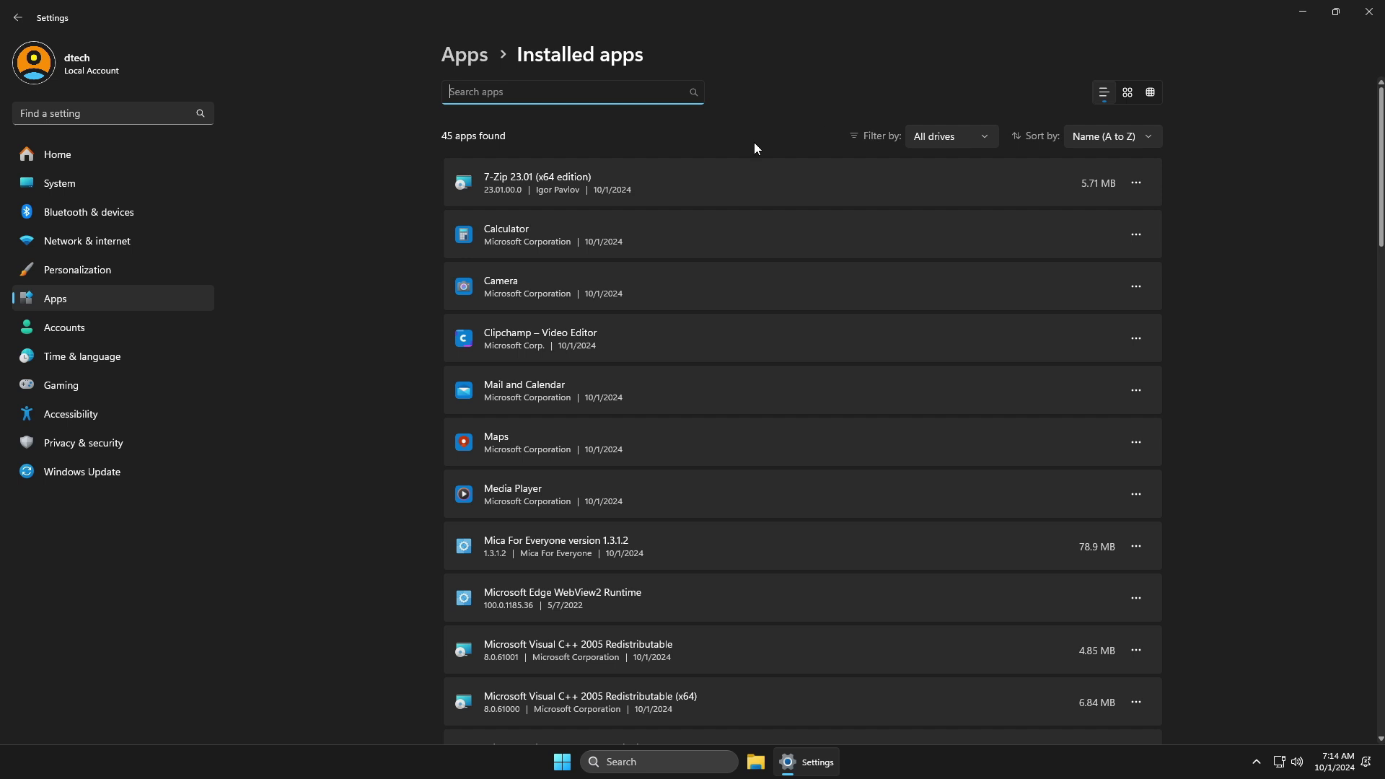
left_click(1255, 762)
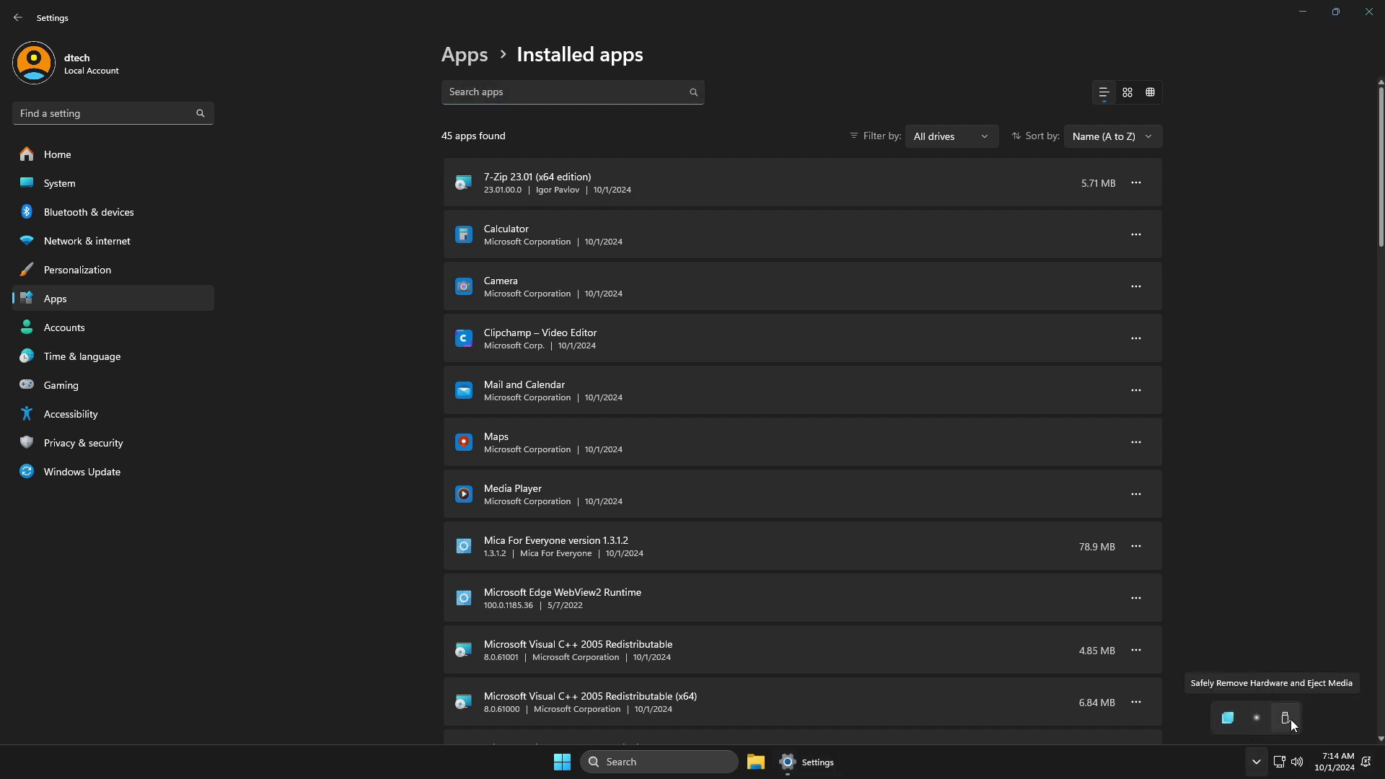
Check for new updates in Windows Update and close Settings
left_click(110, 470)
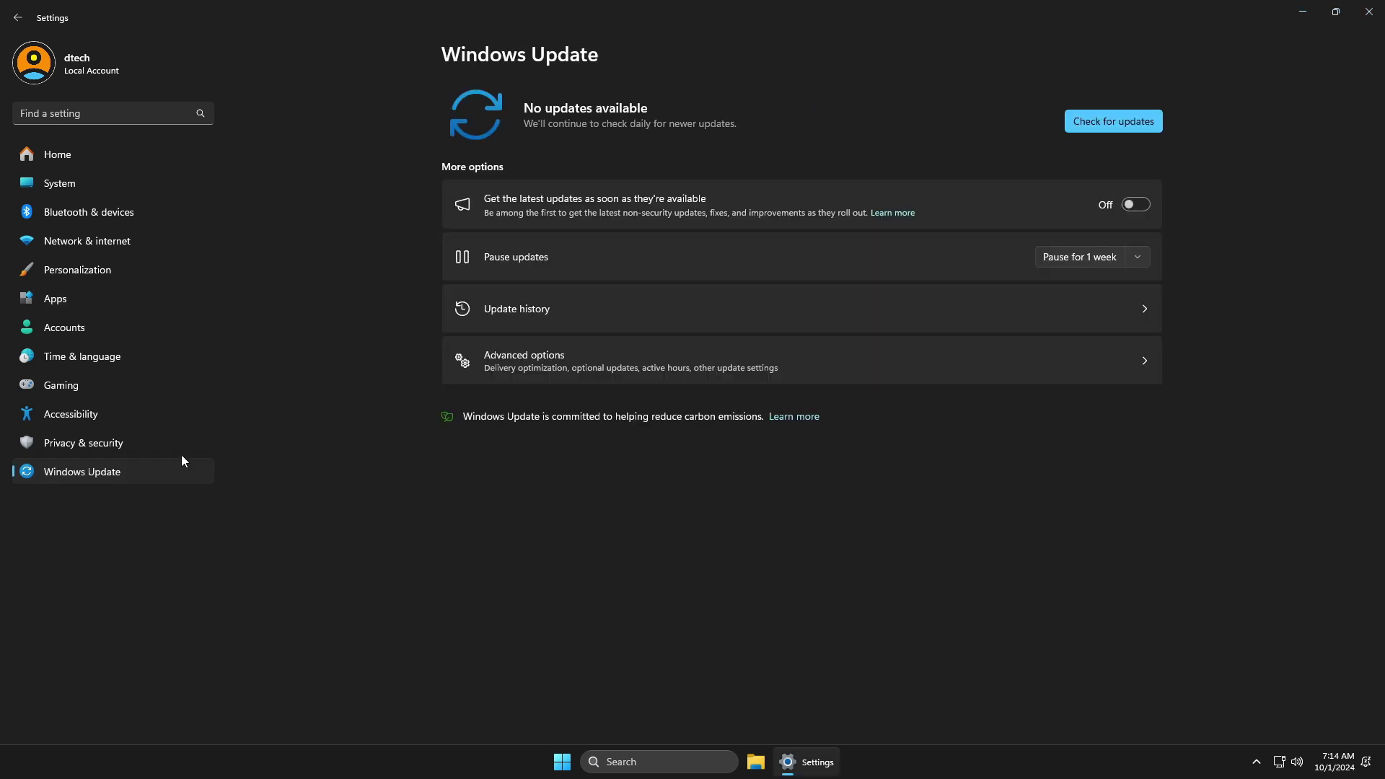
left_click(1133, 128)
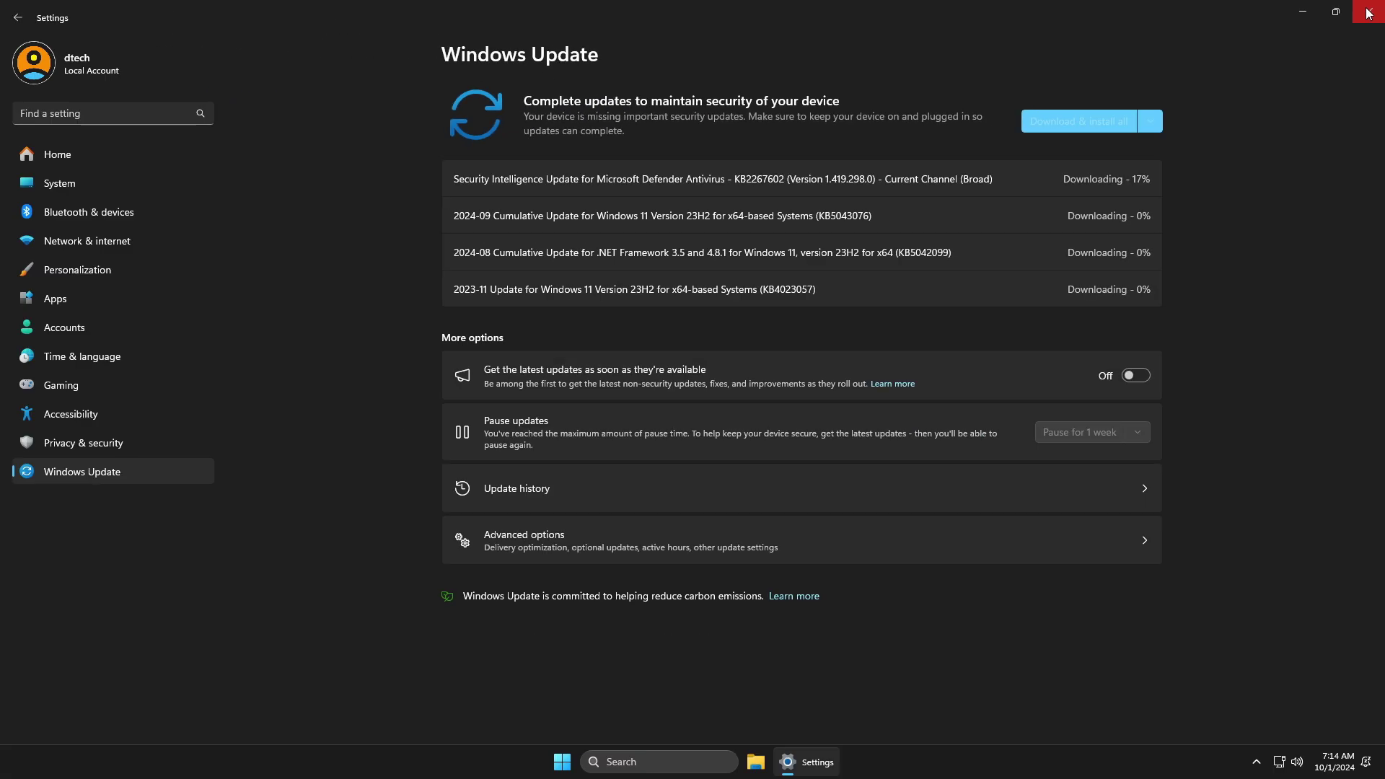
left_click(1369, 11)
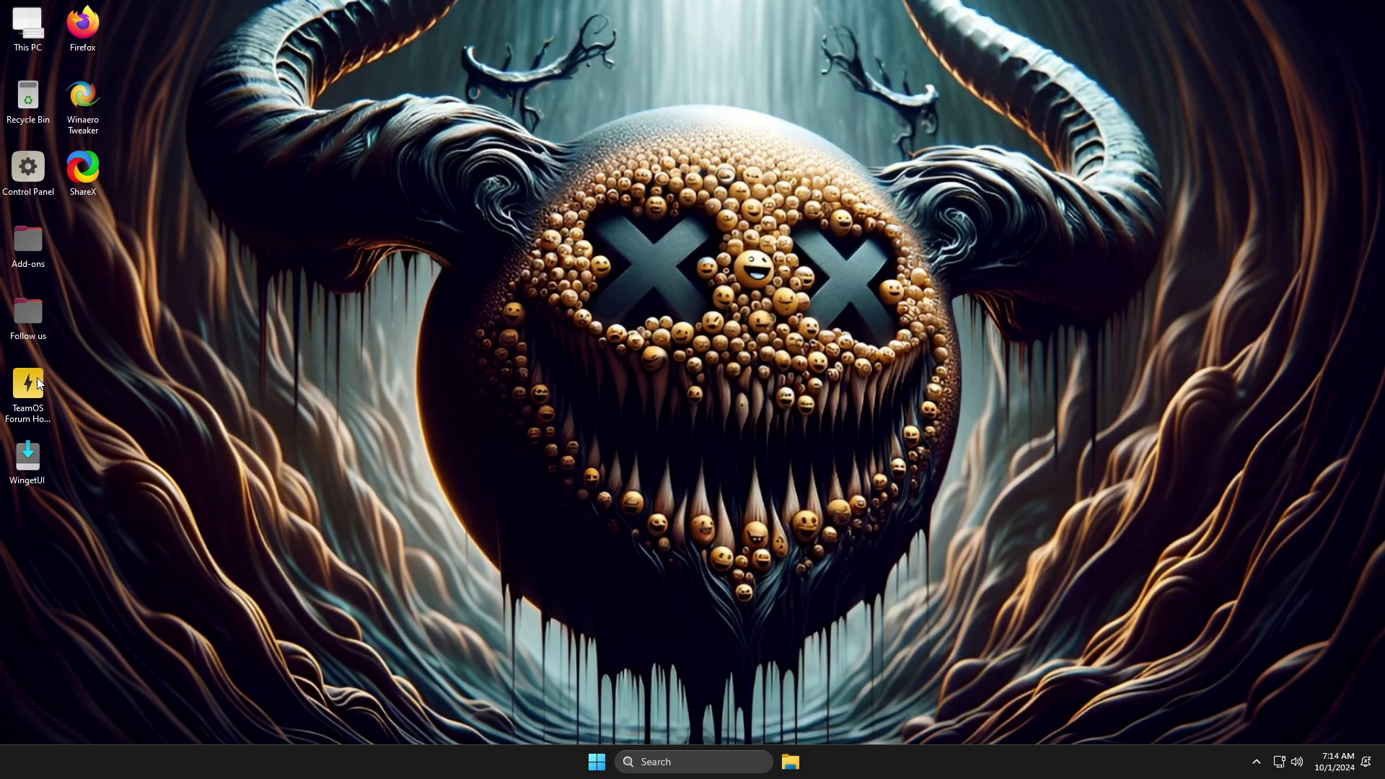
Launch WingetUI, acknowledge the renaming and administrator privileges notices, look over the Discover Packages filters and search modes, and close it
double_click(19, 459)
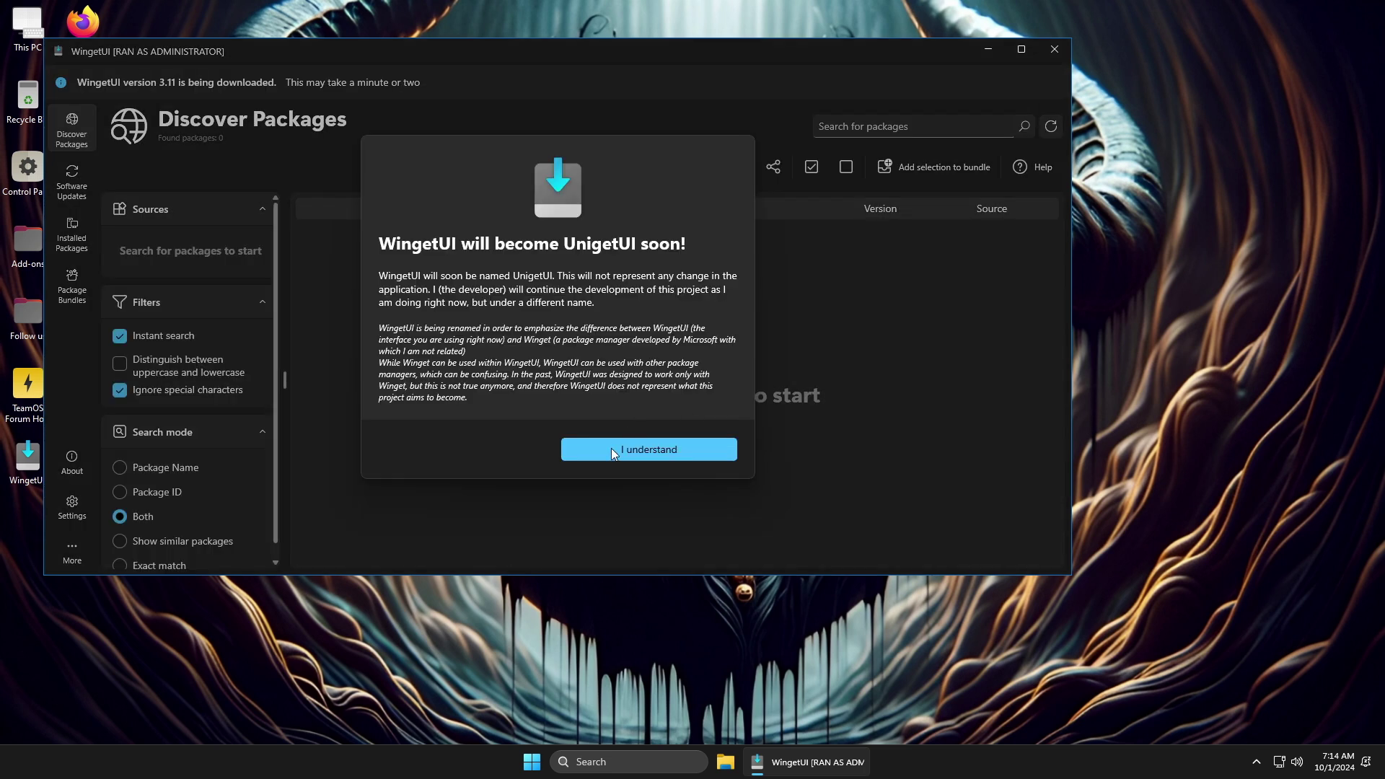
left_click(655, 455)
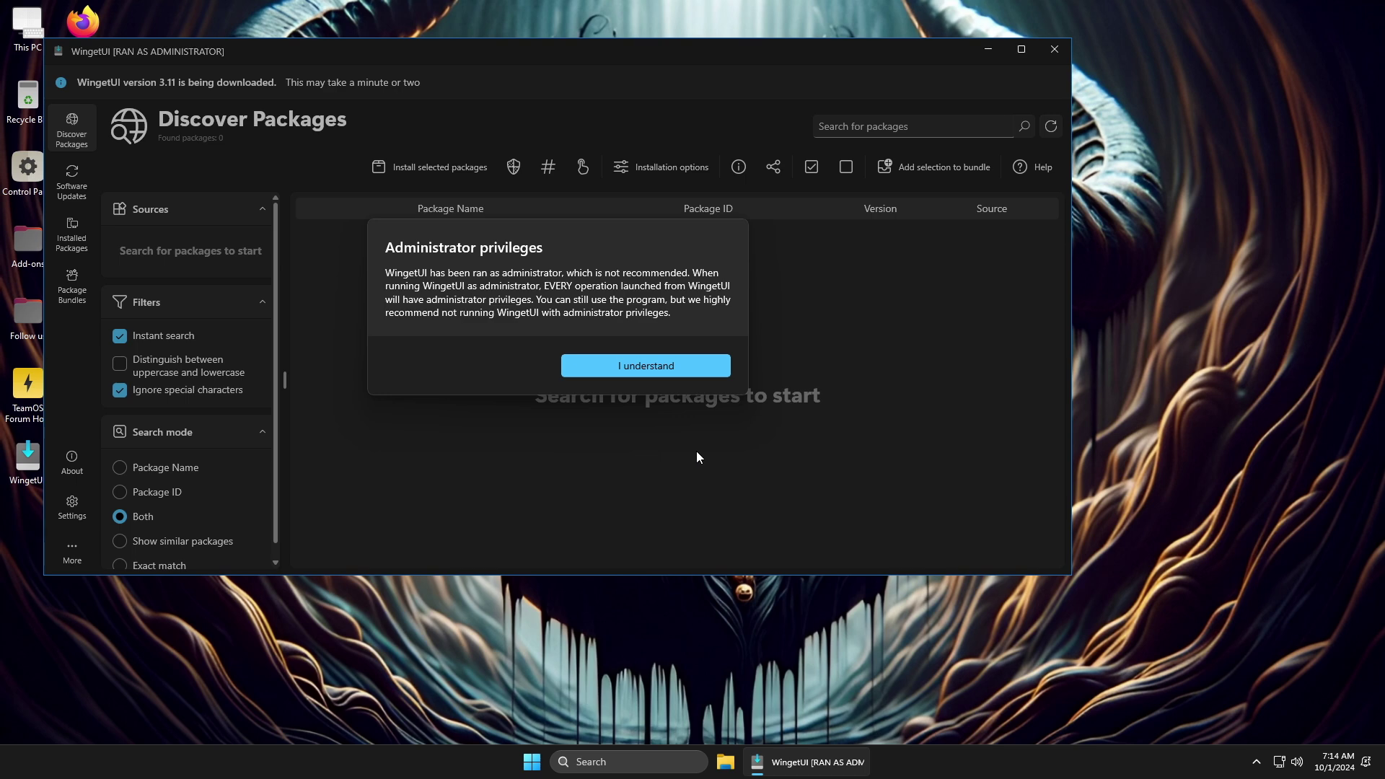
left_click(663, 372)
scroll(233, 432, "down", 1)
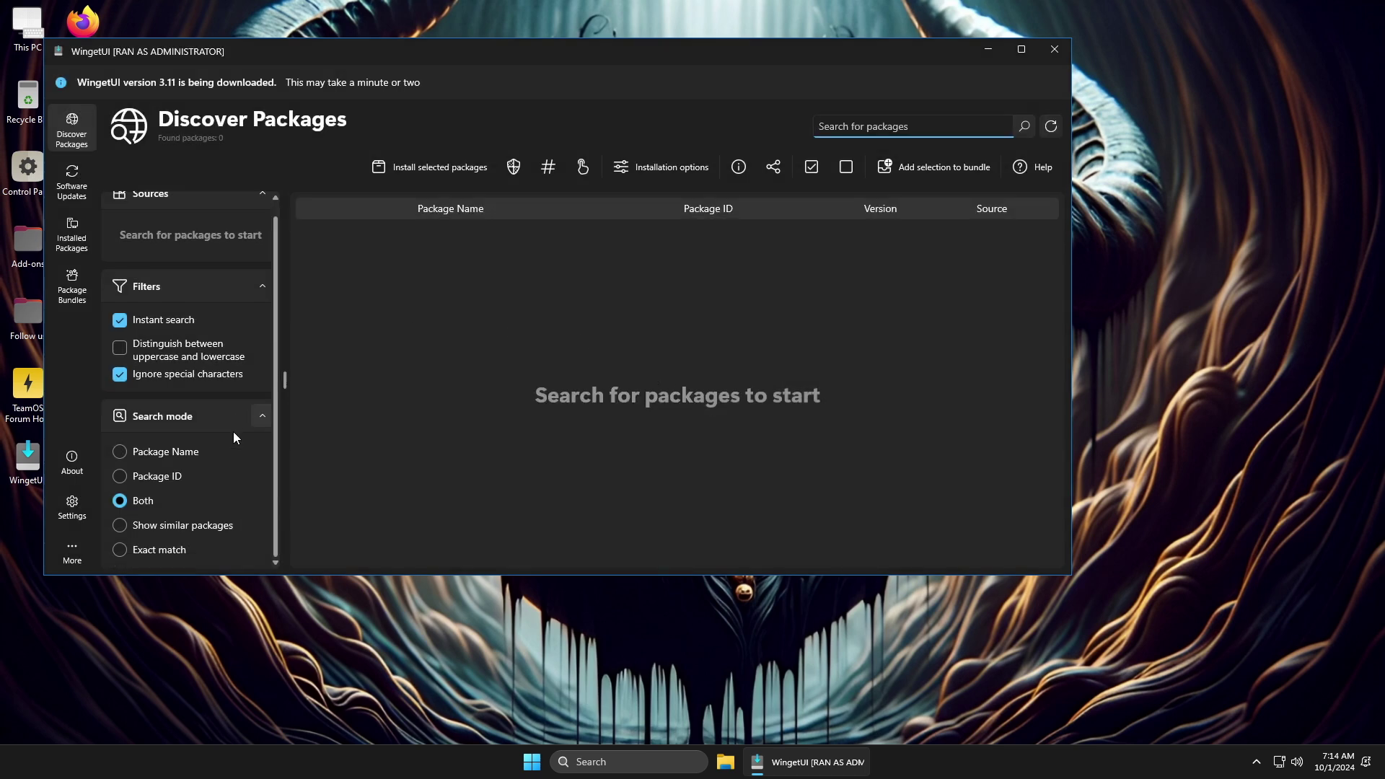
scroll(231, 404, "up", 1)
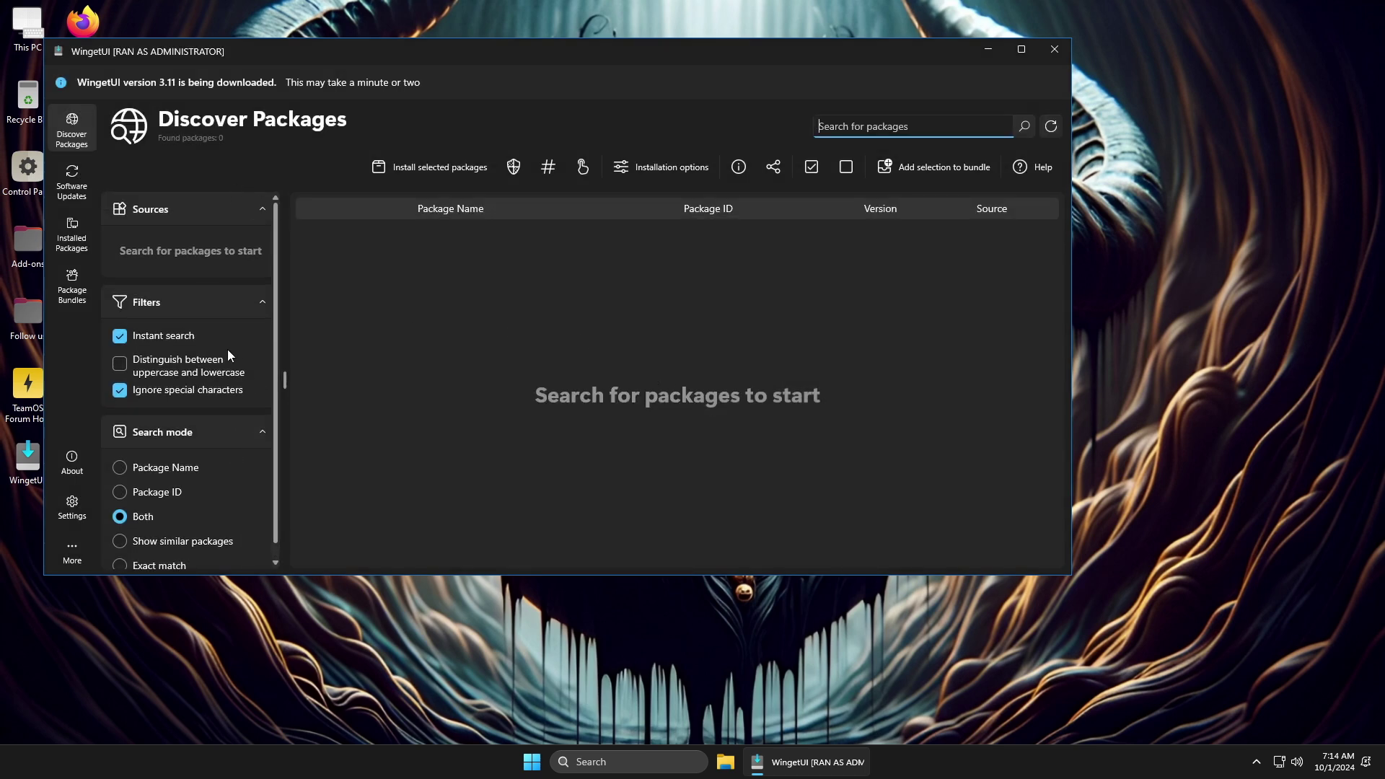
left_click(1054, 49)
View the contents of the desktop's Add-ons folder and close it
double_click(11, 258)
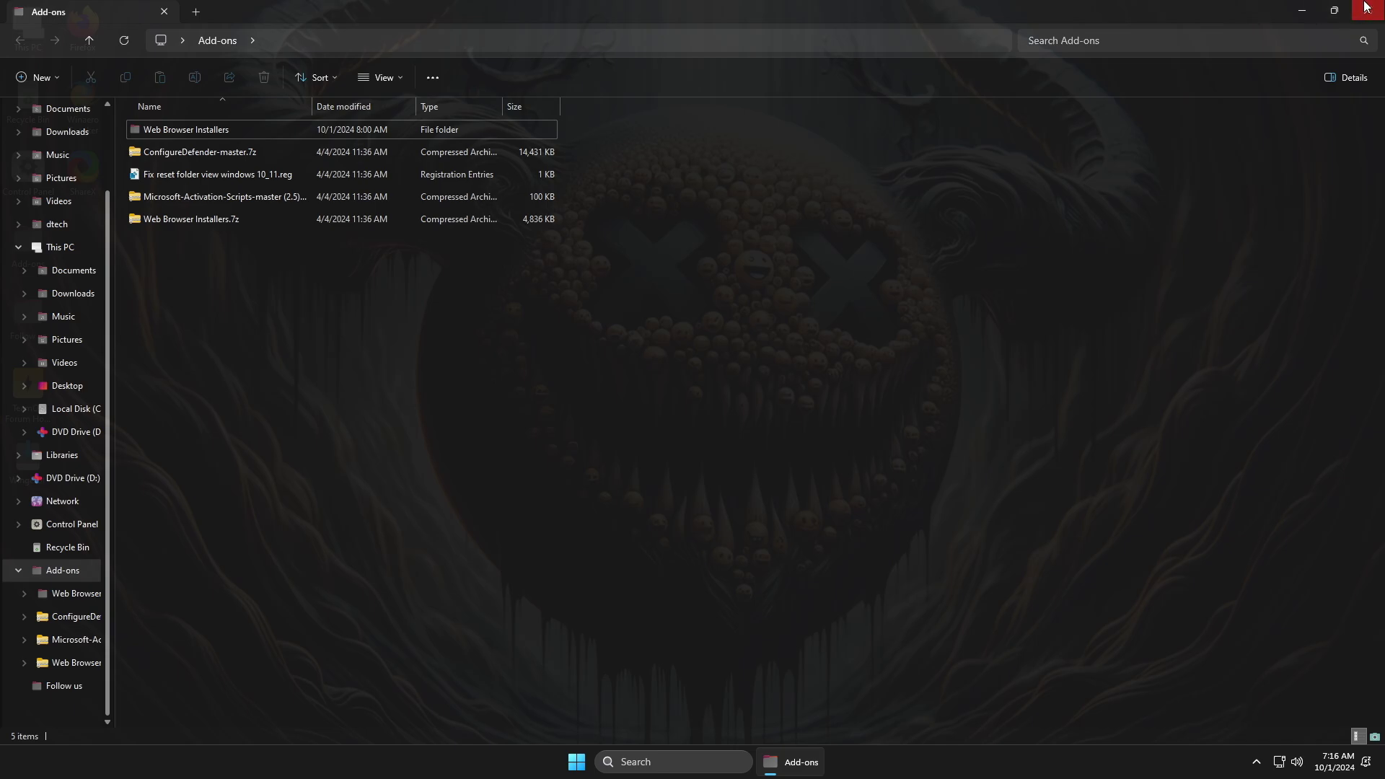
left_click(1366, 11)
Launch Firefox in a maximized window and open YouTube from the new tab page's shortcuts
double_click(82, 28)
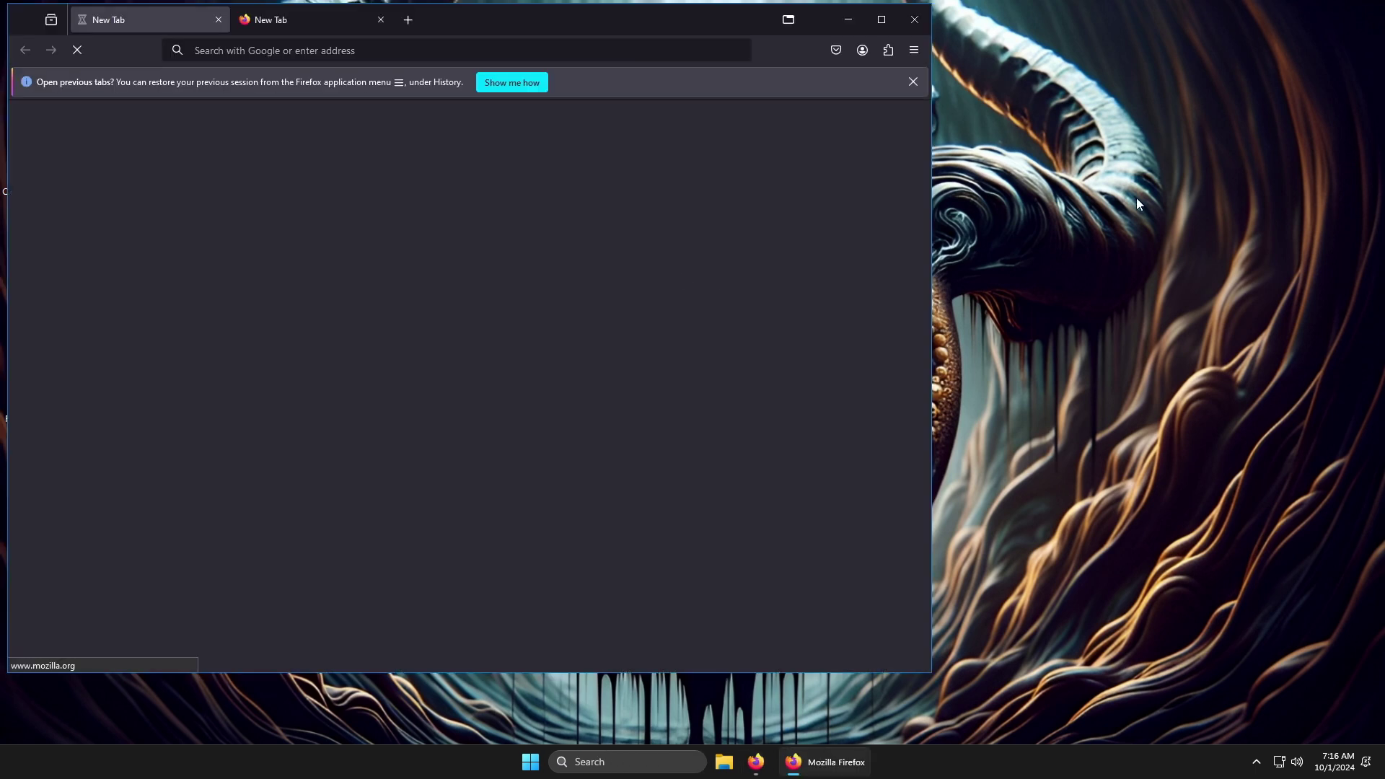
left_click(882, 20)
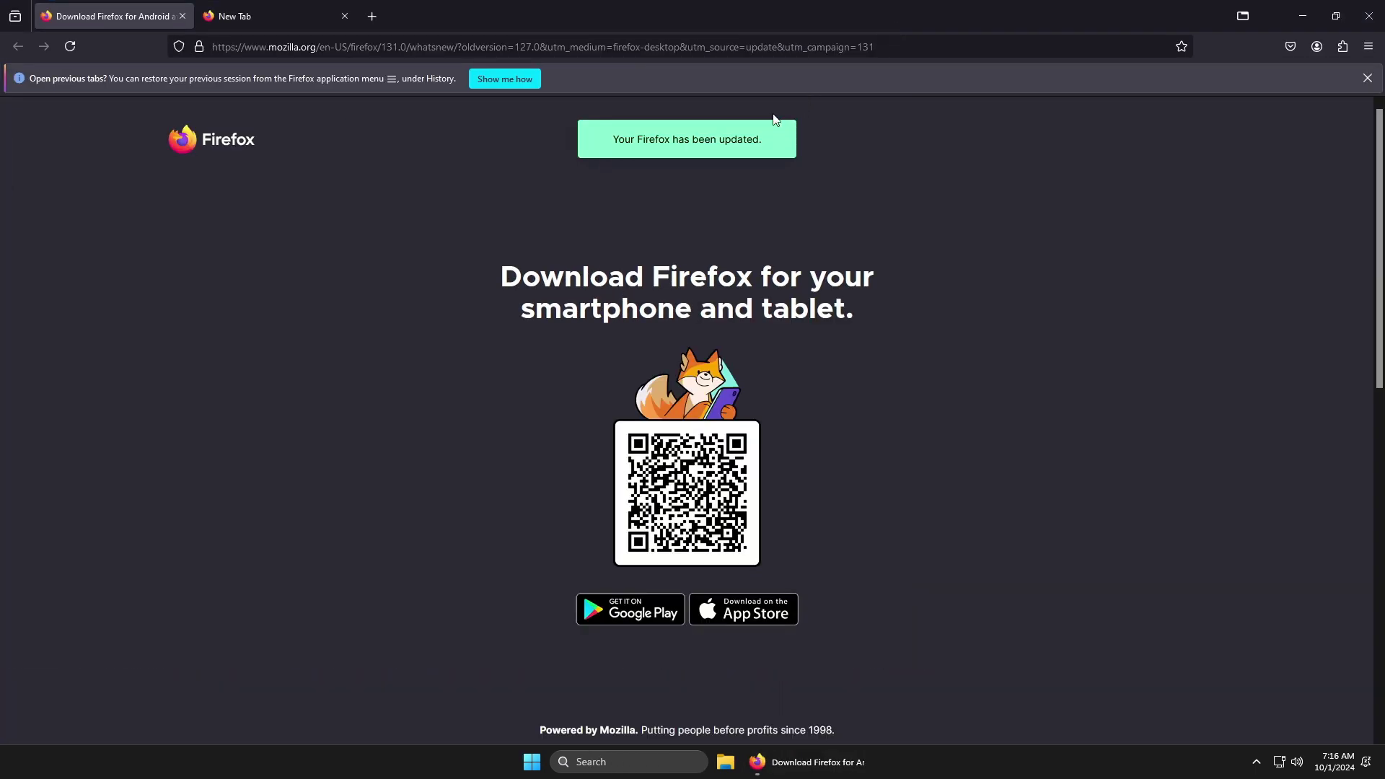
left_click(298, 24)
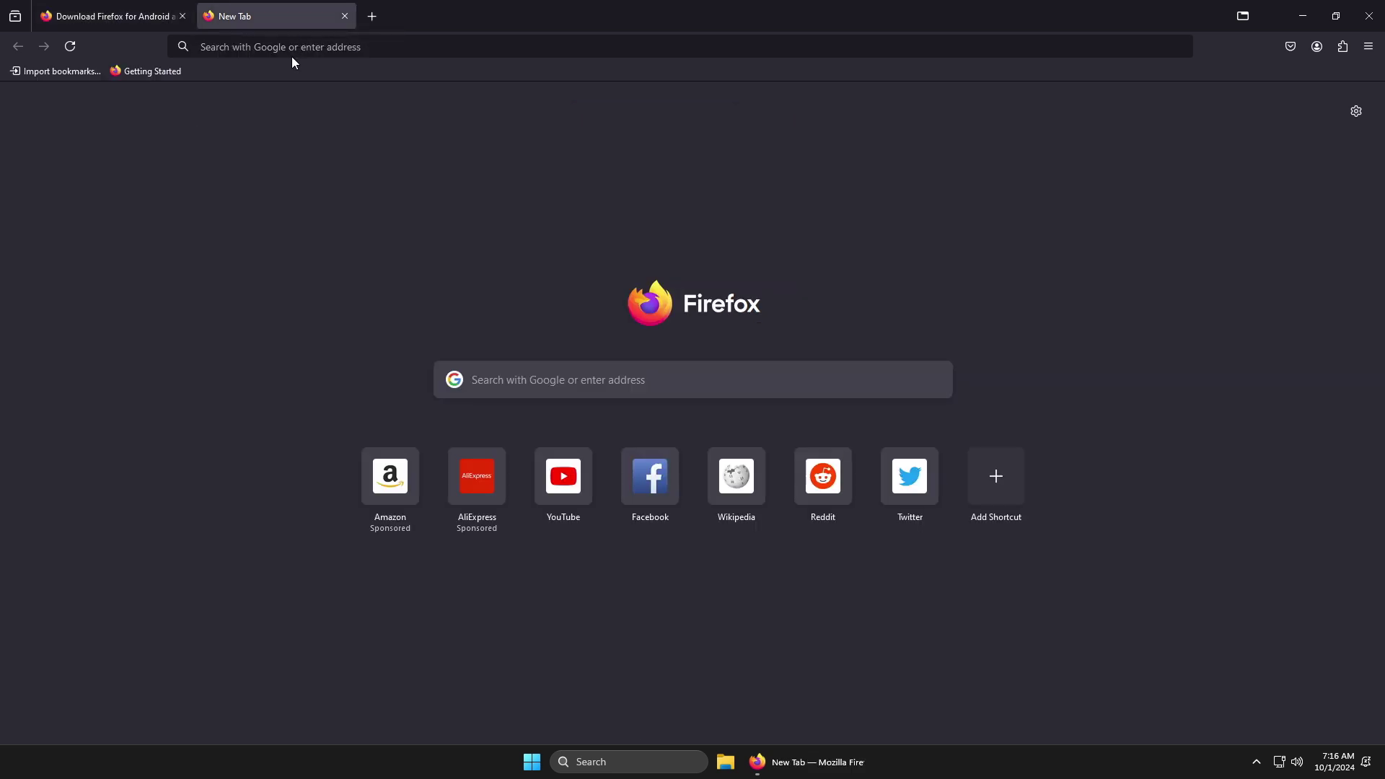
left_click(563, 476)
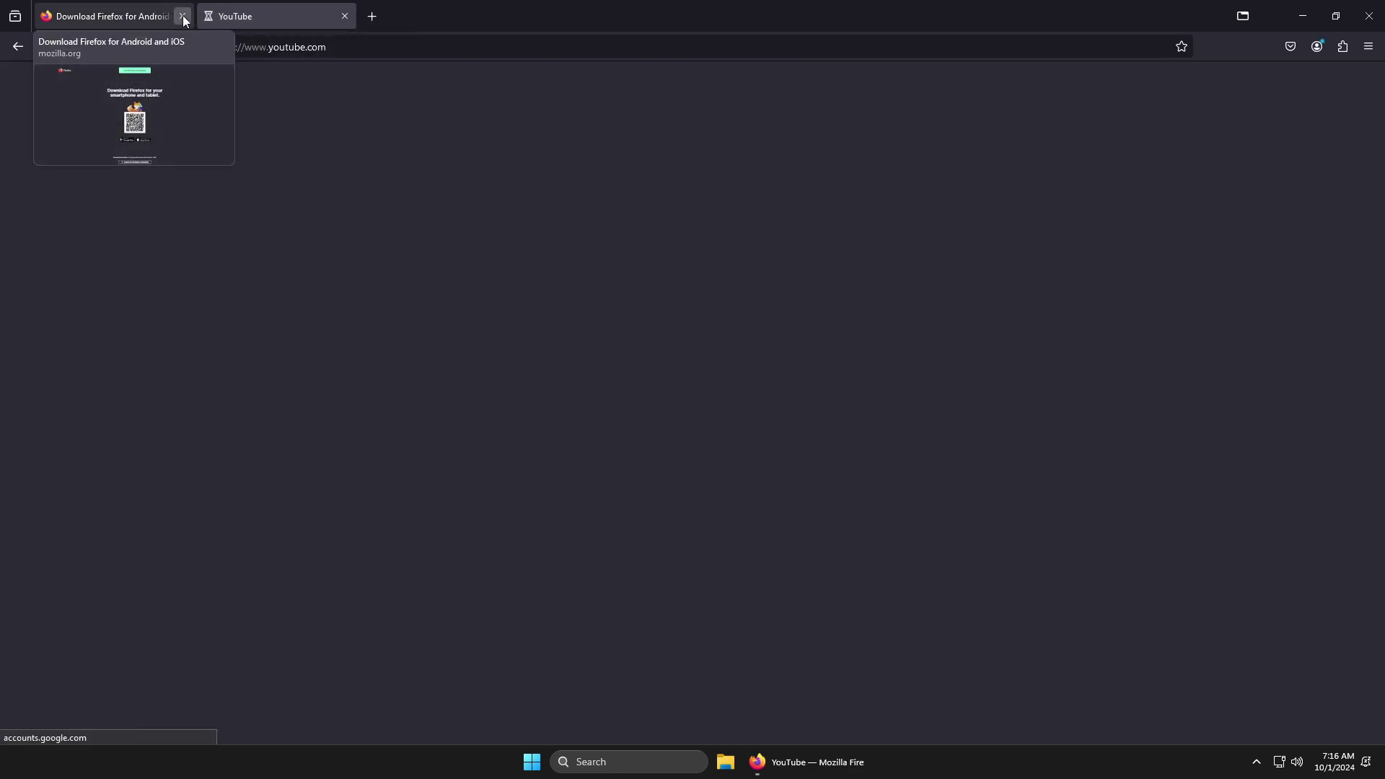
Close the Firefox for Android and iOS download tab and search YouTube for "dtech usb english"
left_click(184, 18)
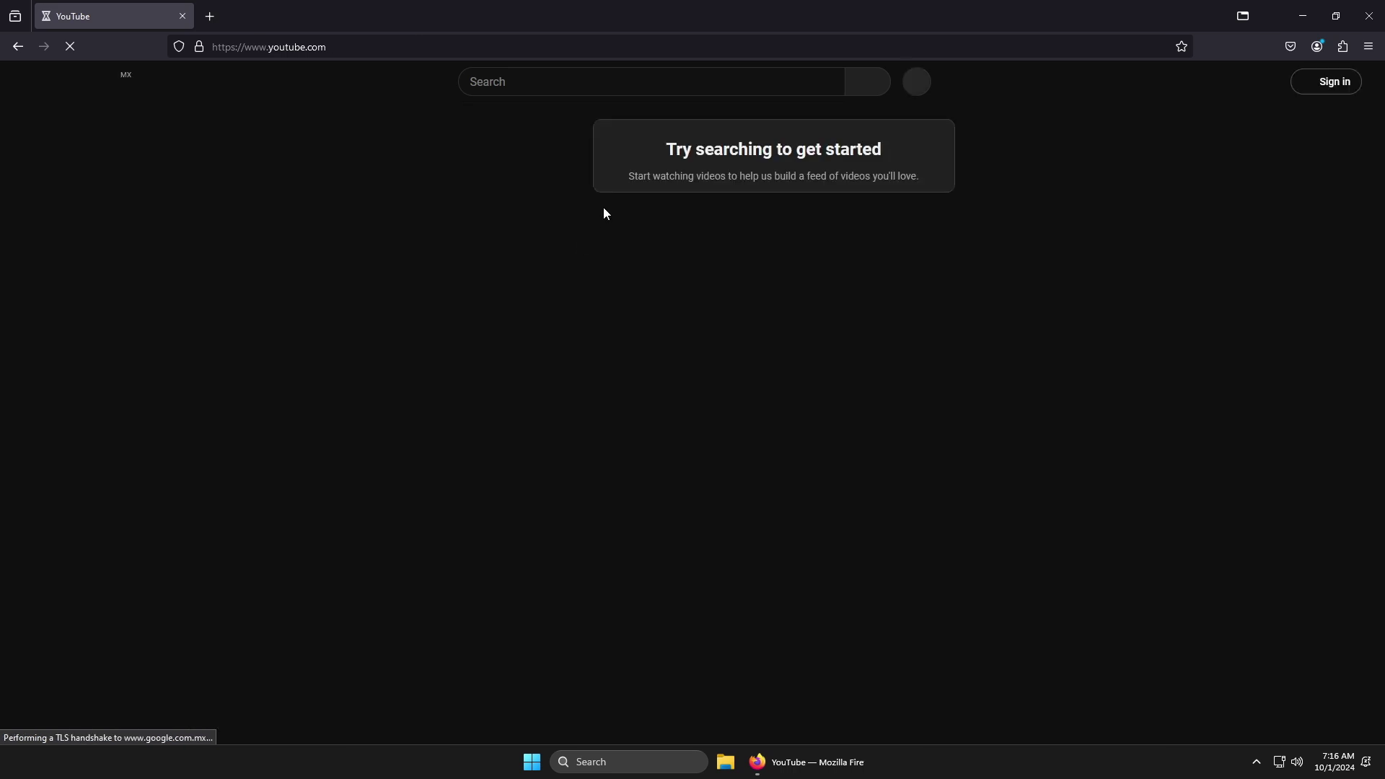
left_click(512, 93)
type("dt")
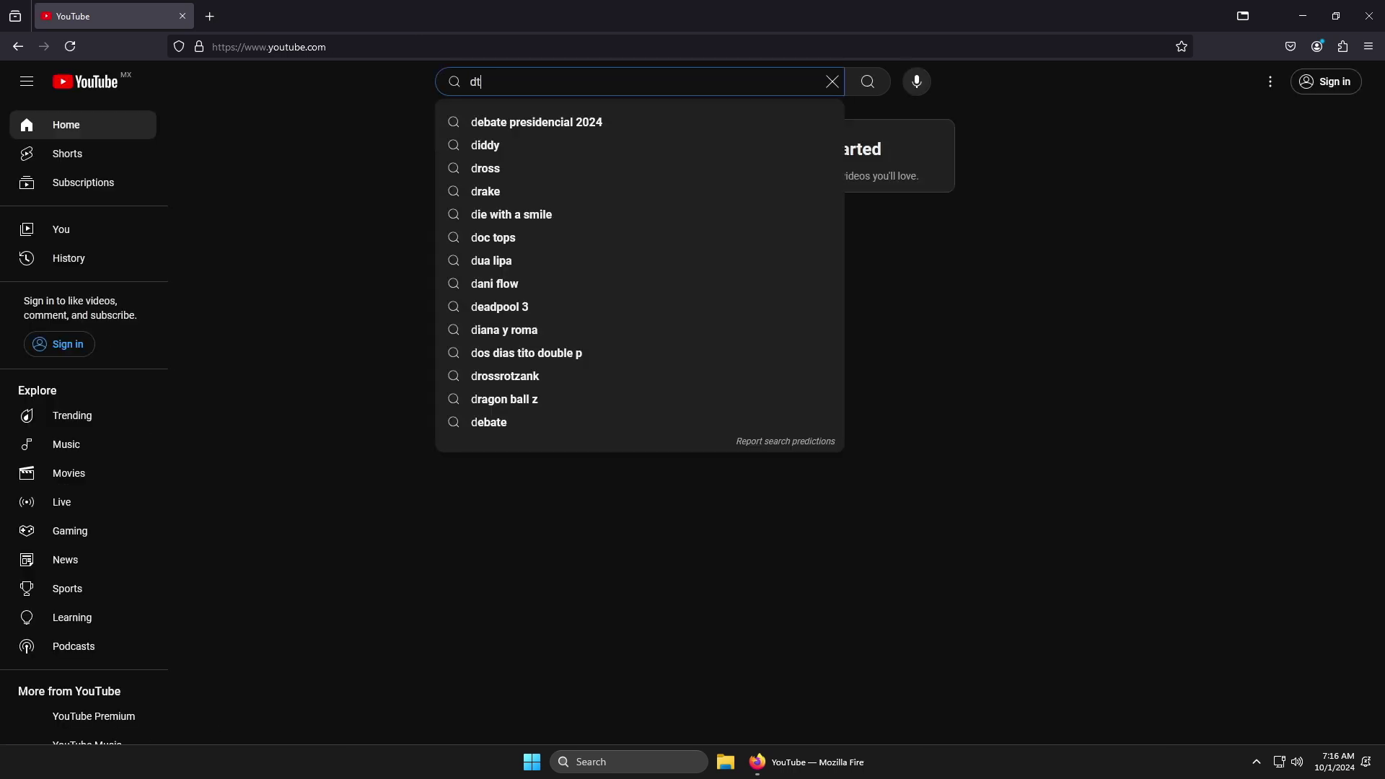
type("ech usb english")
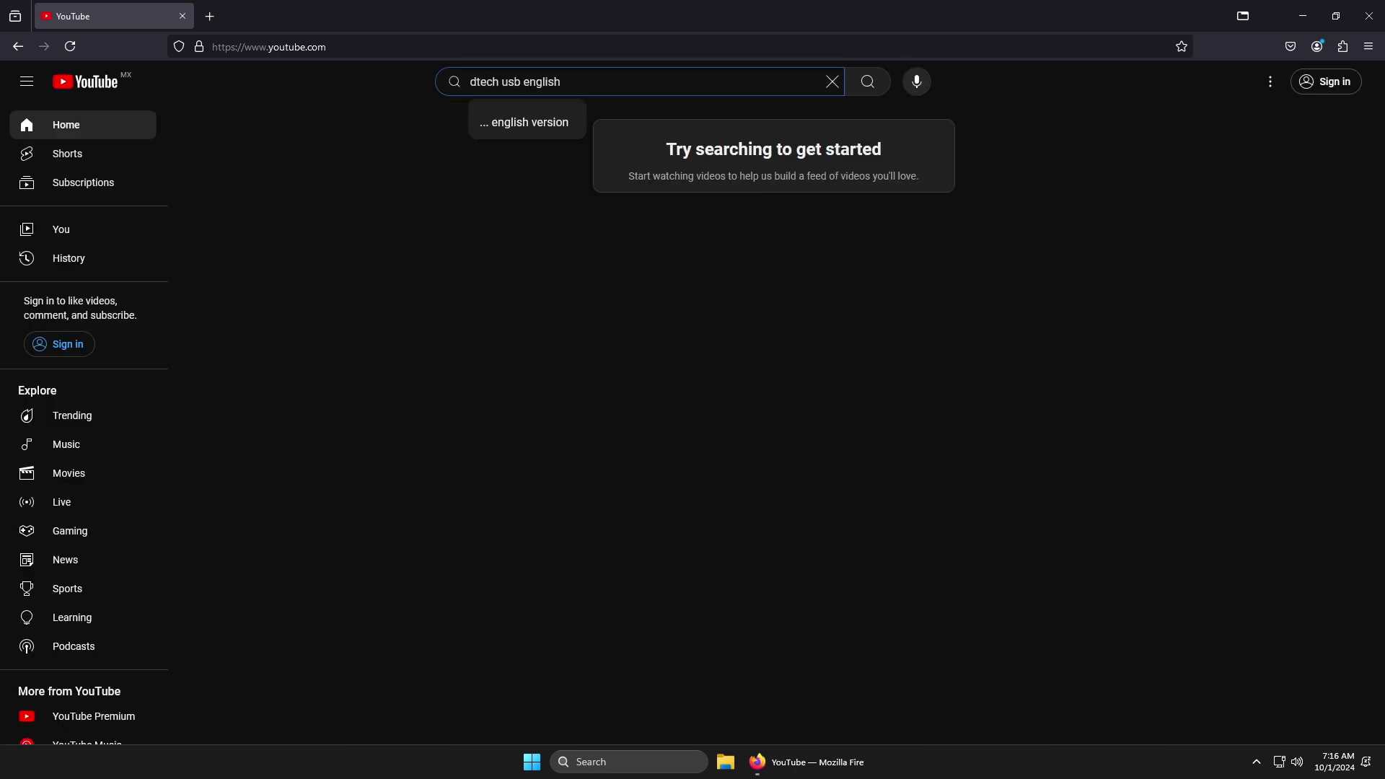
key("Return")
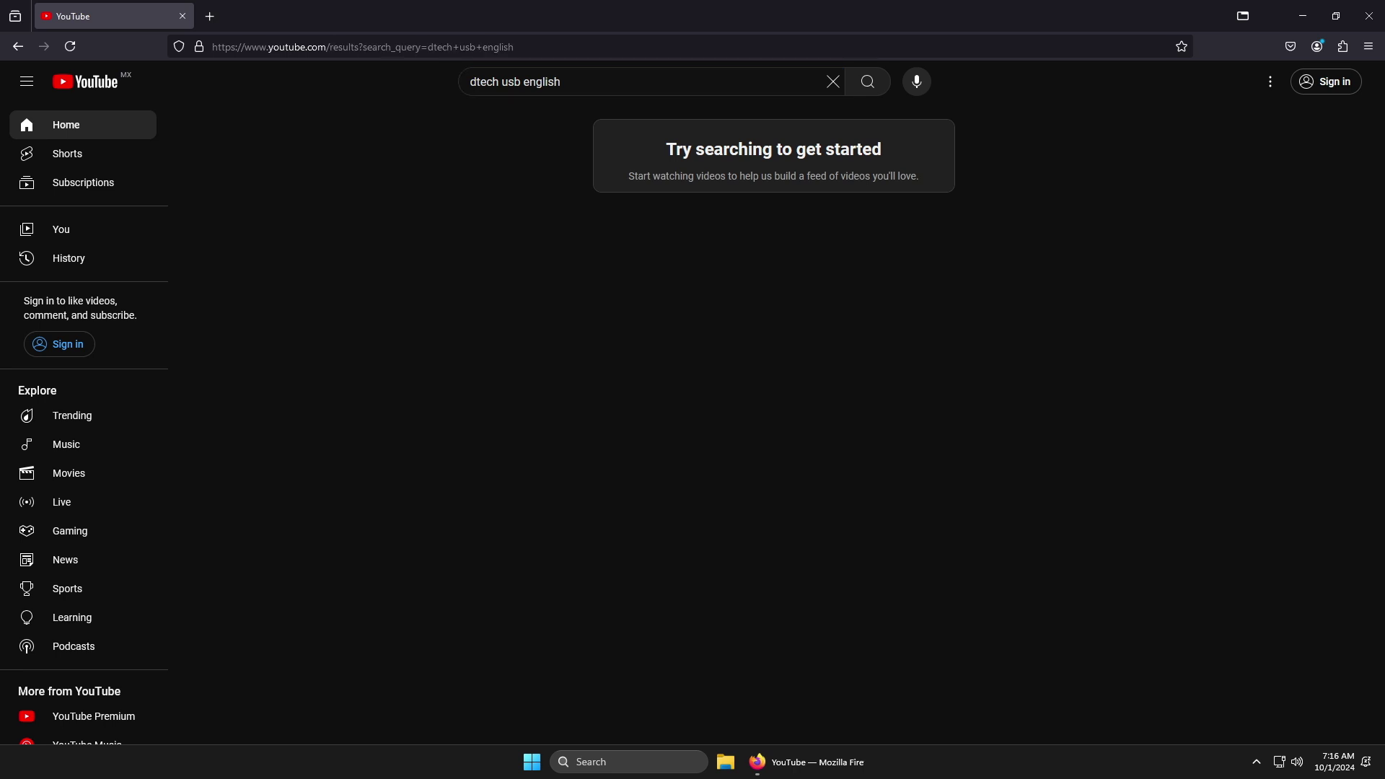
Open the D-TECH USB | SYSTEMS channel from the search results and browse its home page
left_click(773, 389)
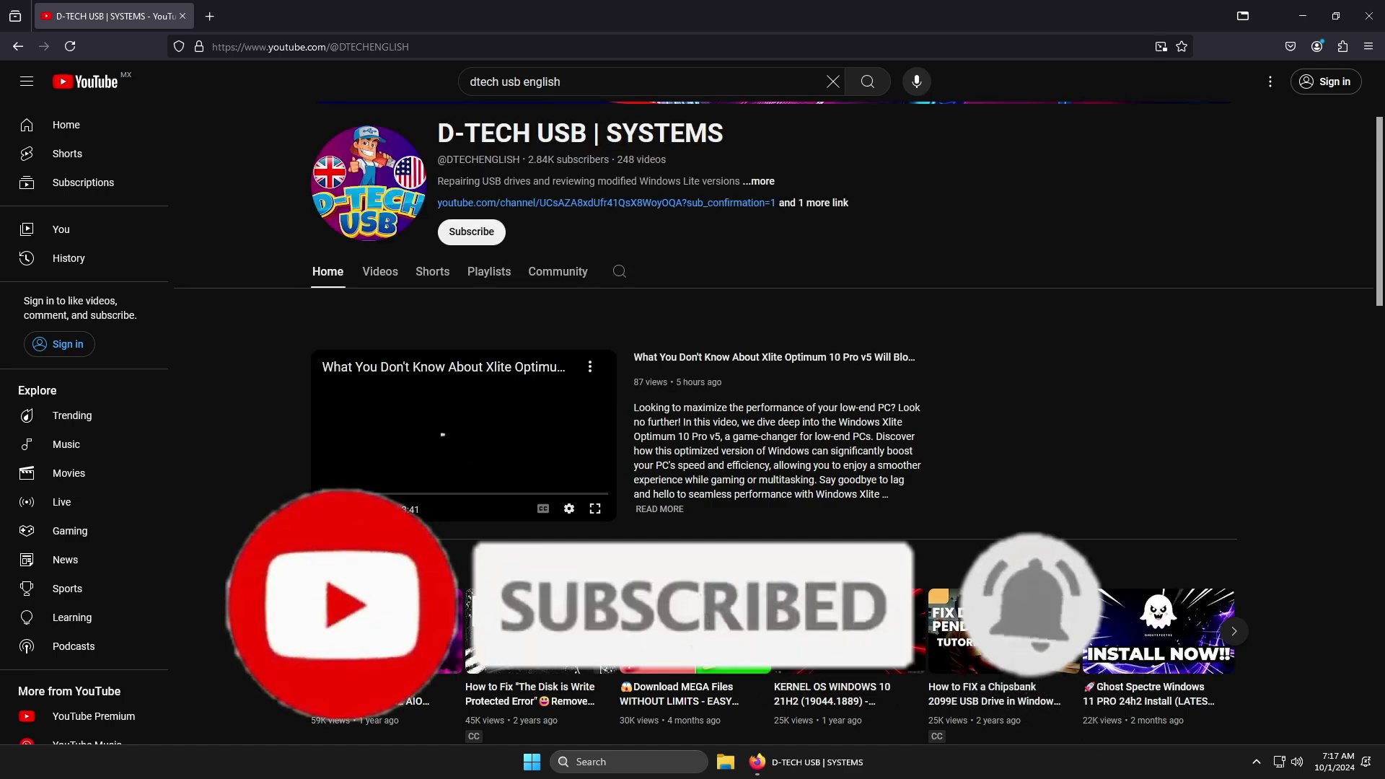
scroll(772, 404, "down", 10)
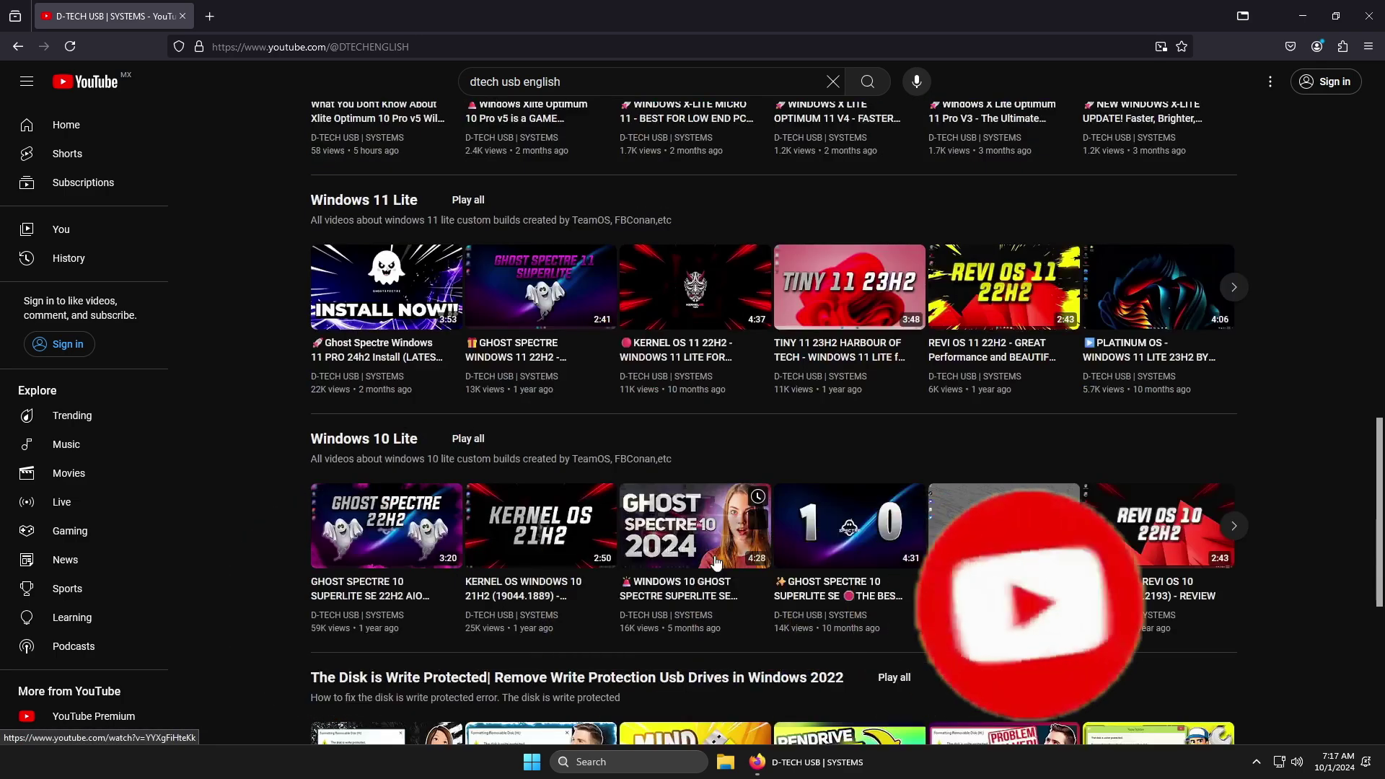
scroll(541, 444, "up", 10)
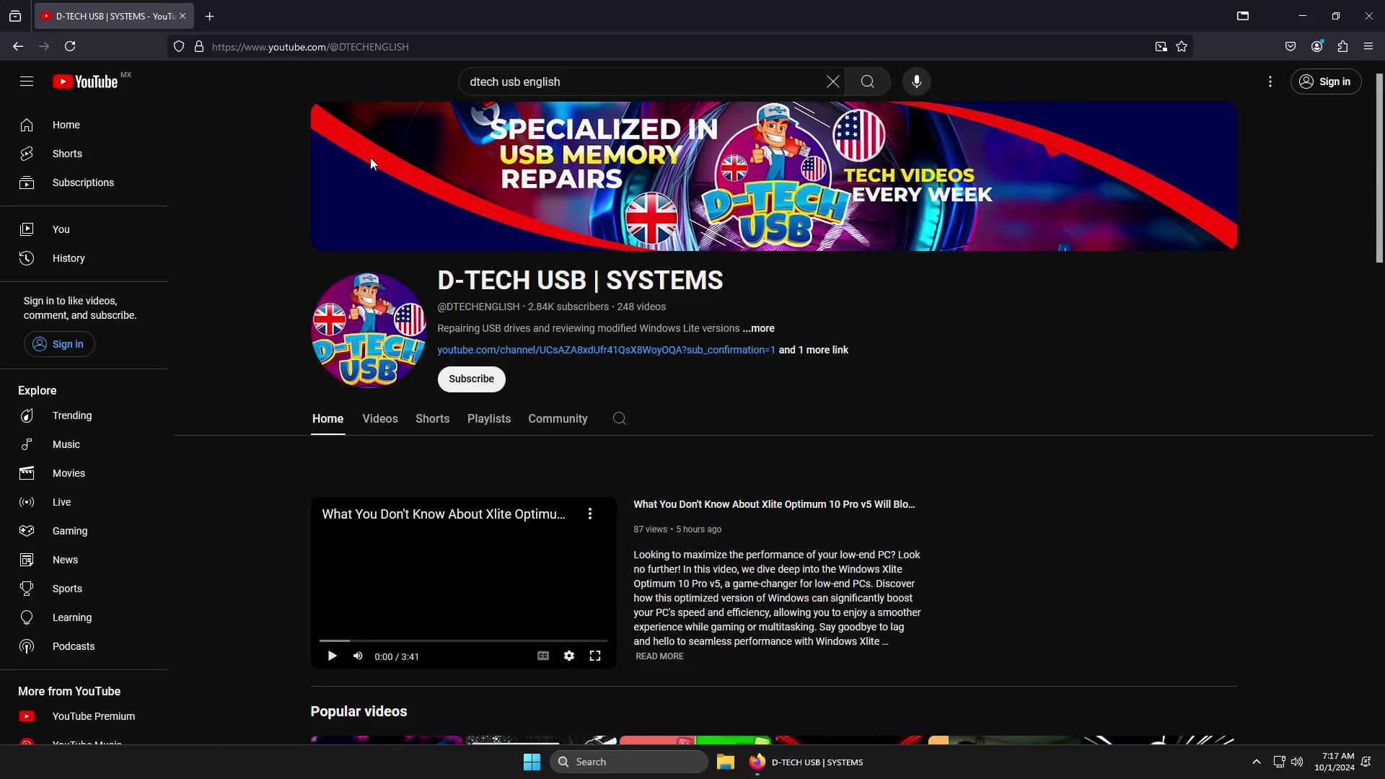
Search the web for "pexels" in a new tab, open the Pexels site and browse its home page
left_click(215, 17)
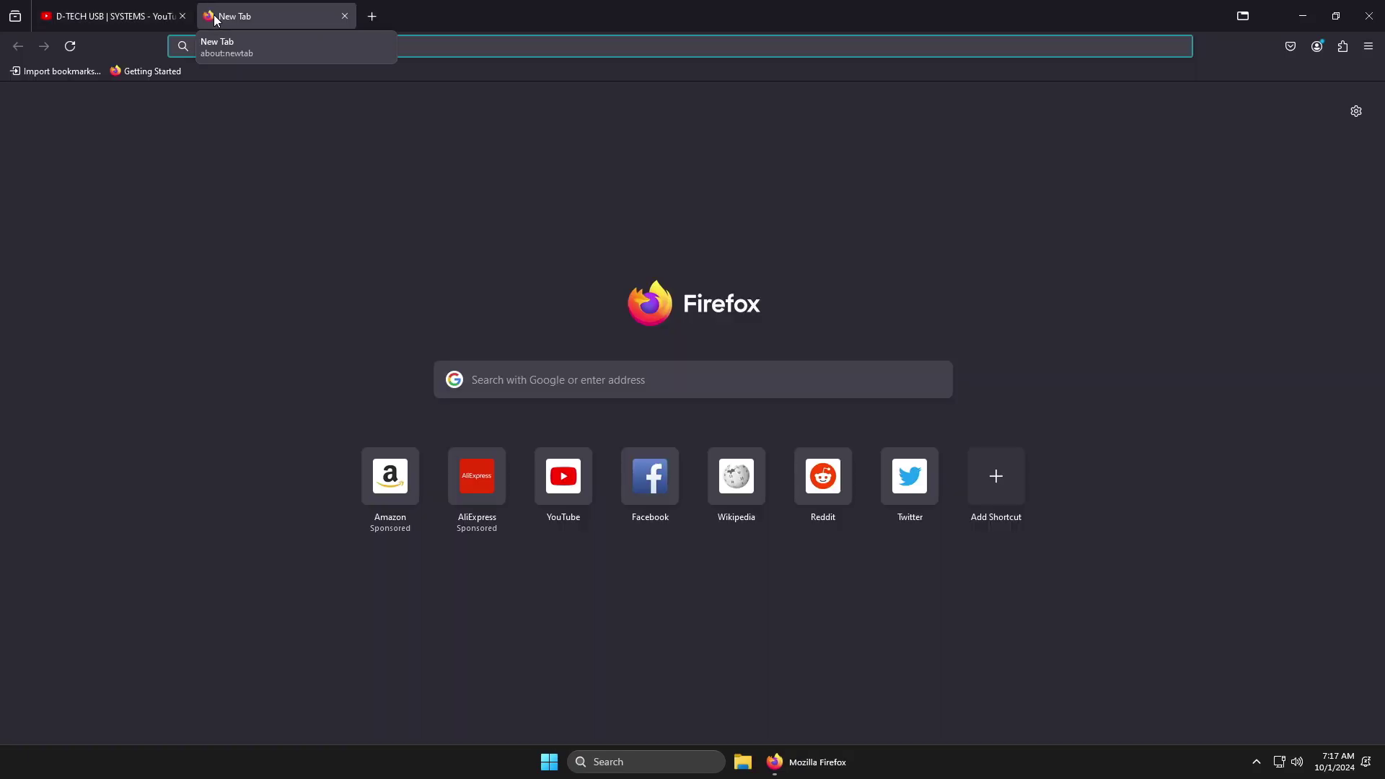
type("pexels")
key("Return")
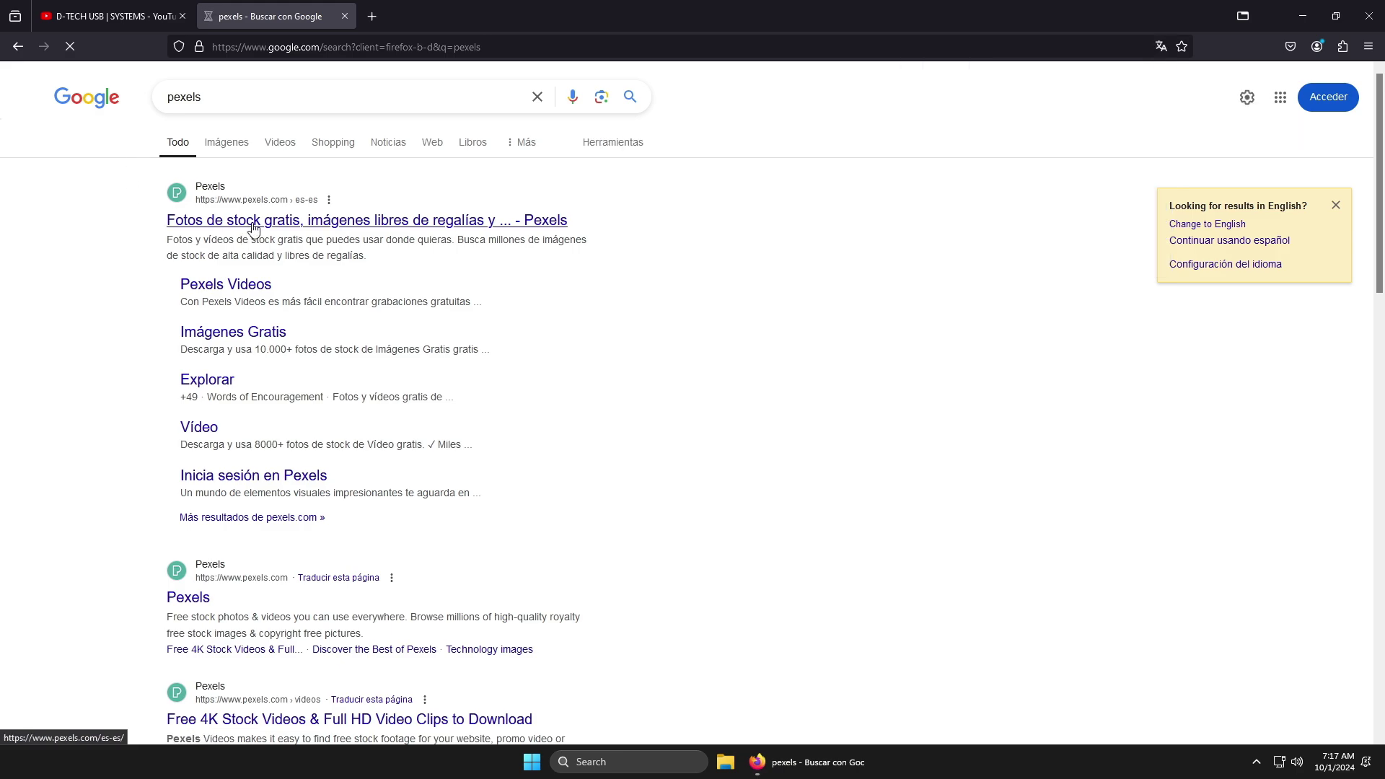
left_click(253, 222)
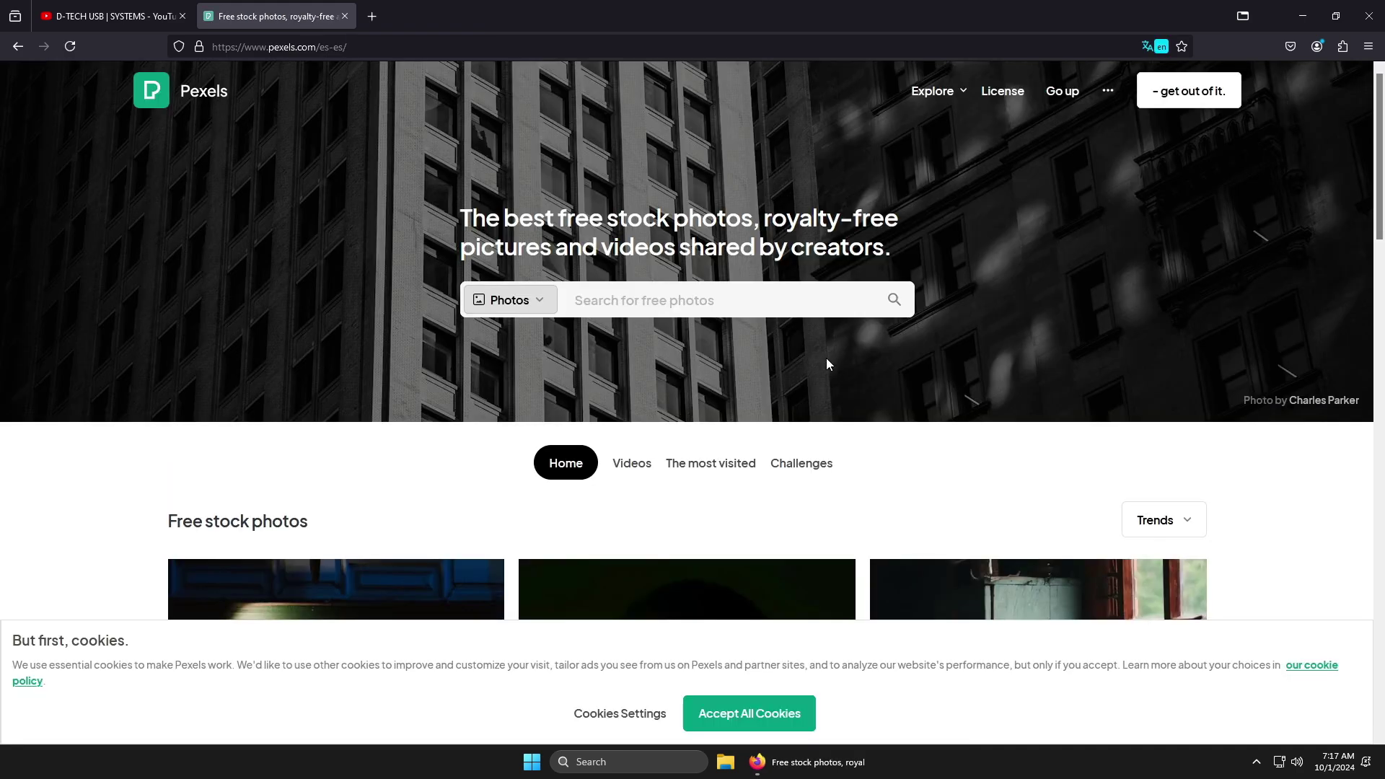
scroll(826, 359, "down", 15)
scroll(827, 361, "up", 15)
Search for "audionautix" in another new tab, look through the Audionautix home page, and minimize Firefox
left_click(375, 17)
type("au")
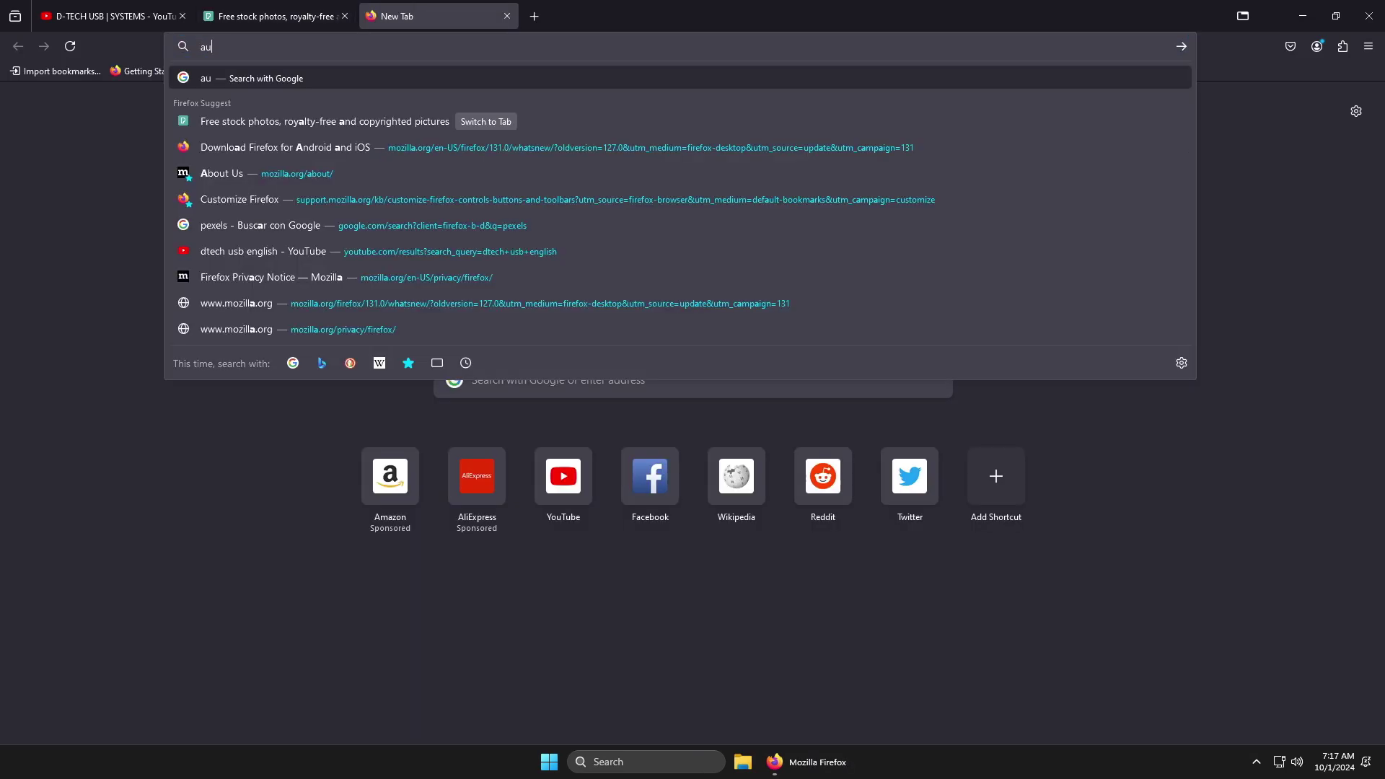
type("dionautix")
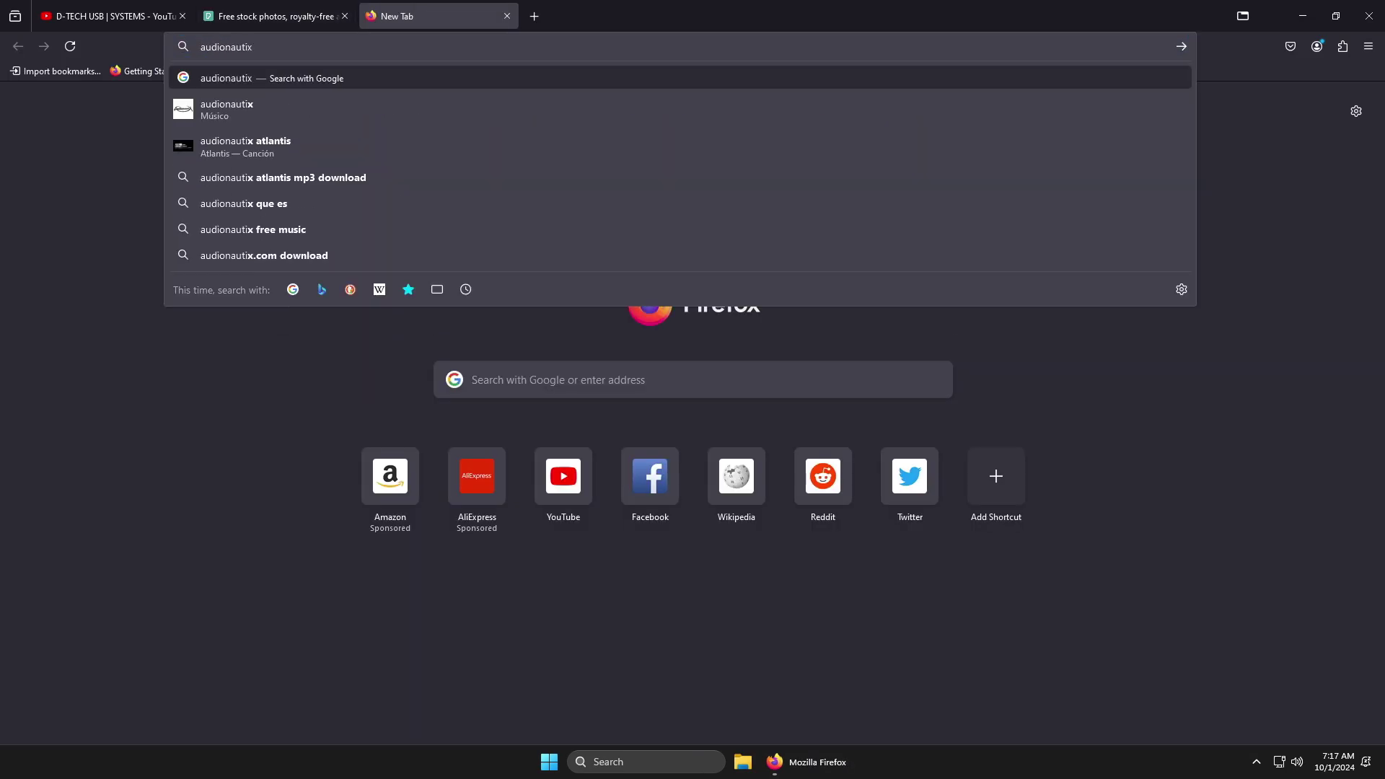
key("Return")
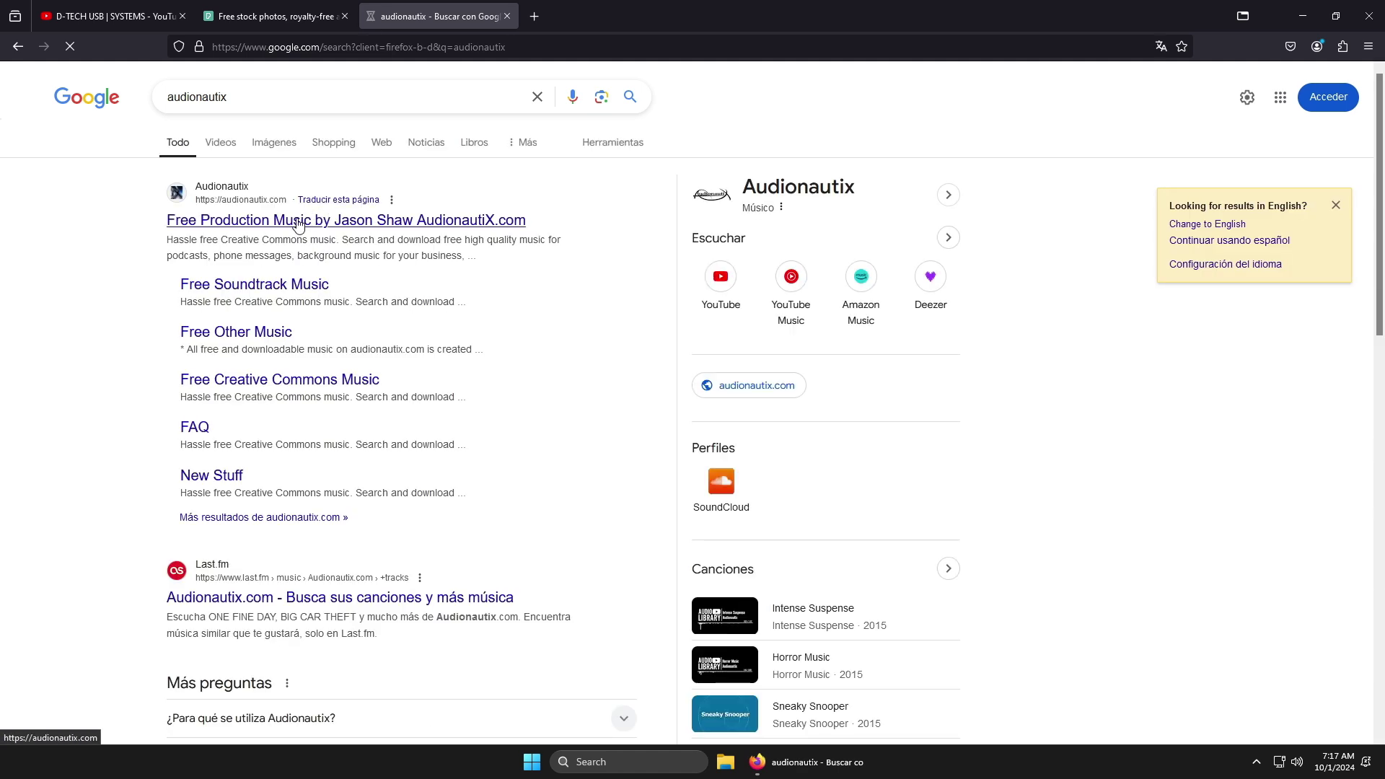
left_click(298, 225)
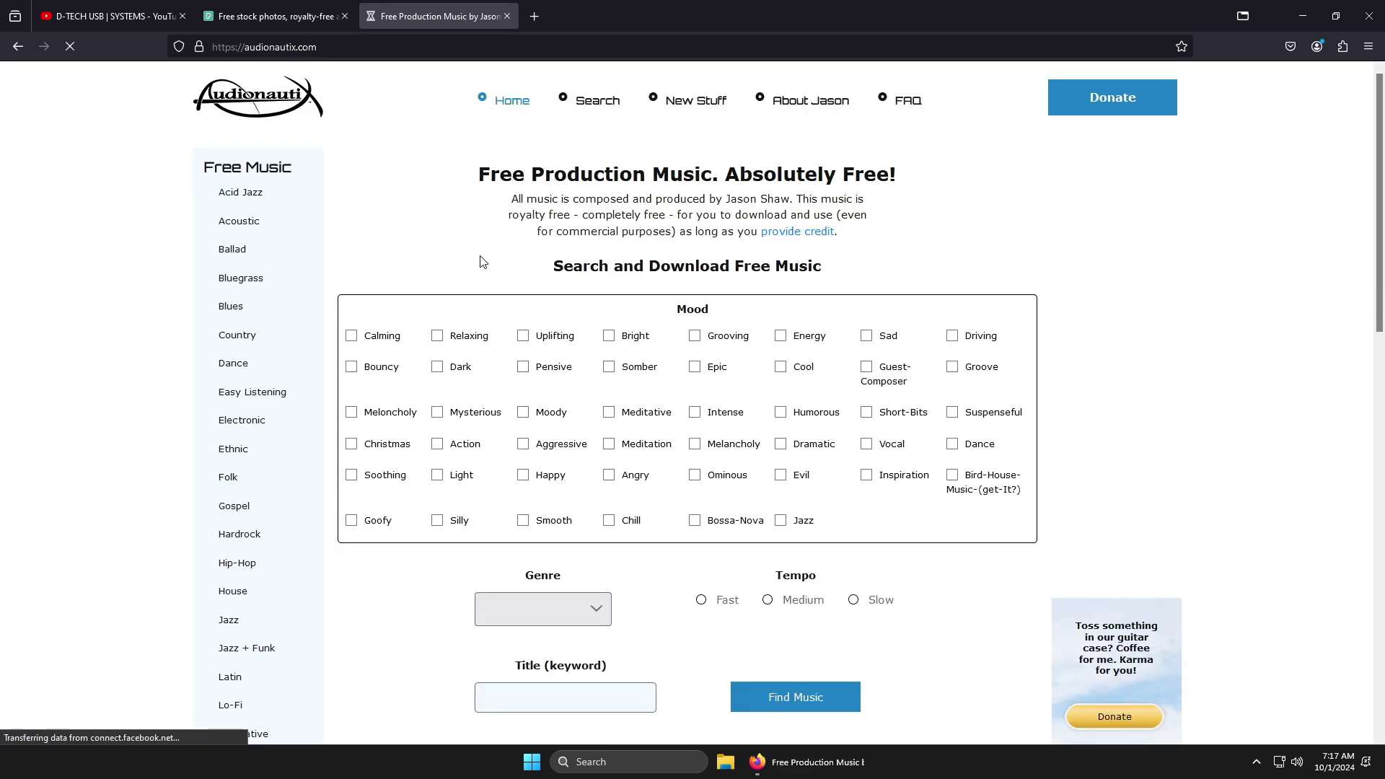
scroll(603, 355, "down", 14)
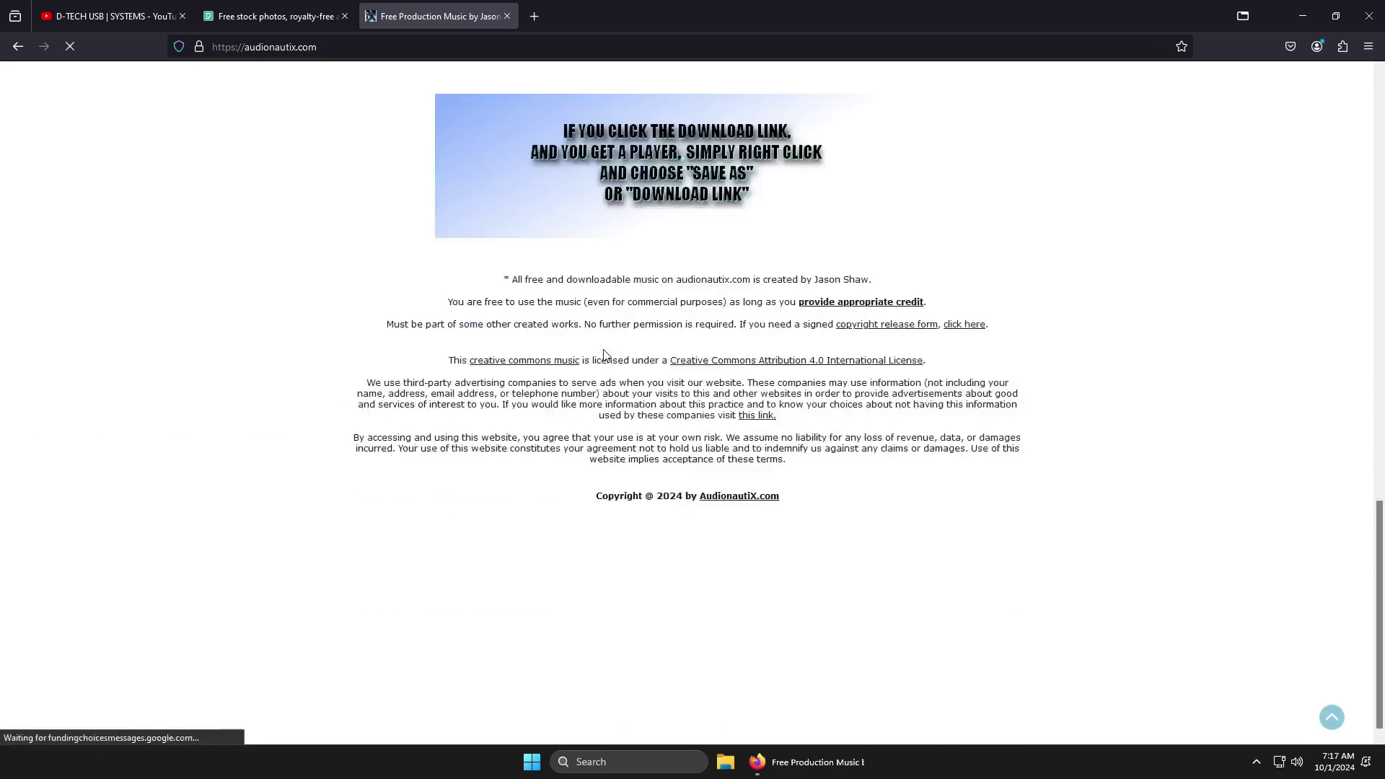
scroll(604, 355, "up", 5)
scroll(604, 355, "up", 10)
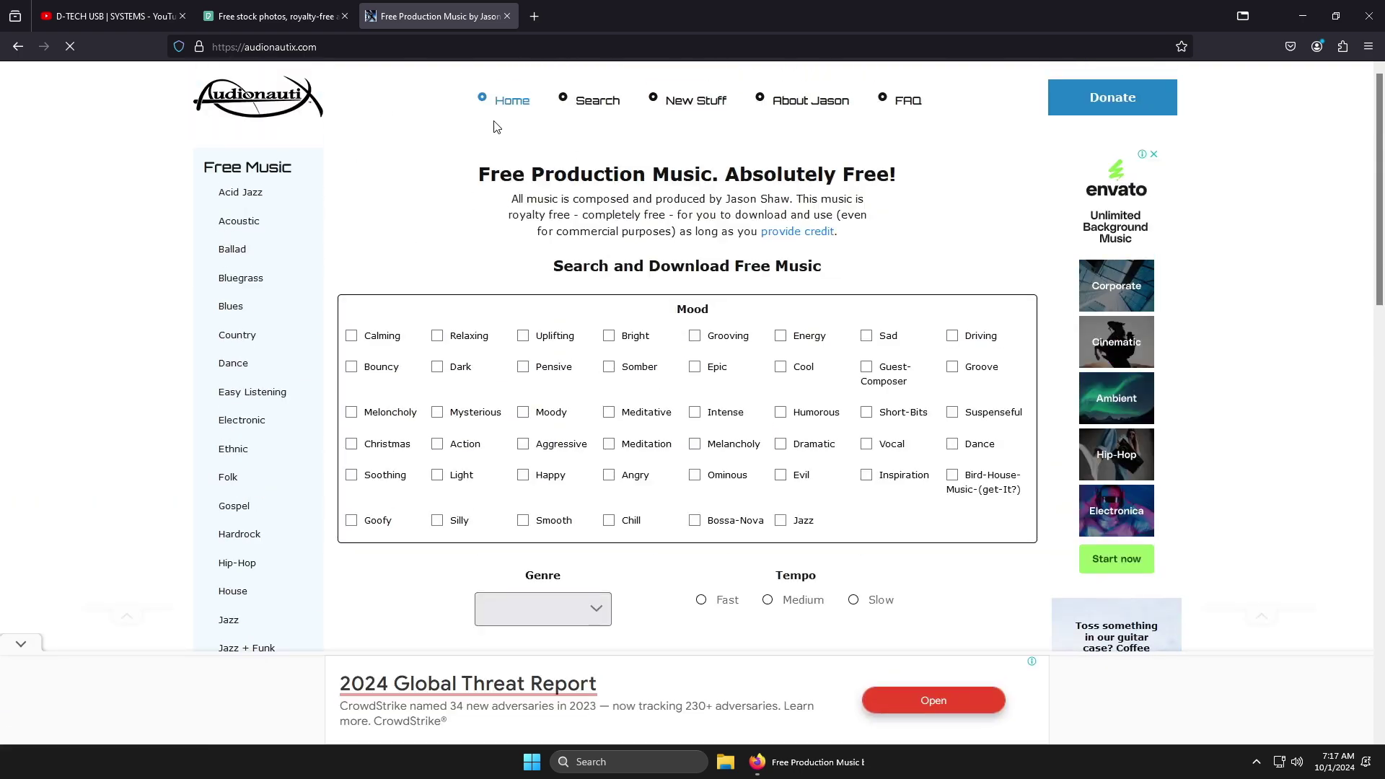
left_click(1300, 23)
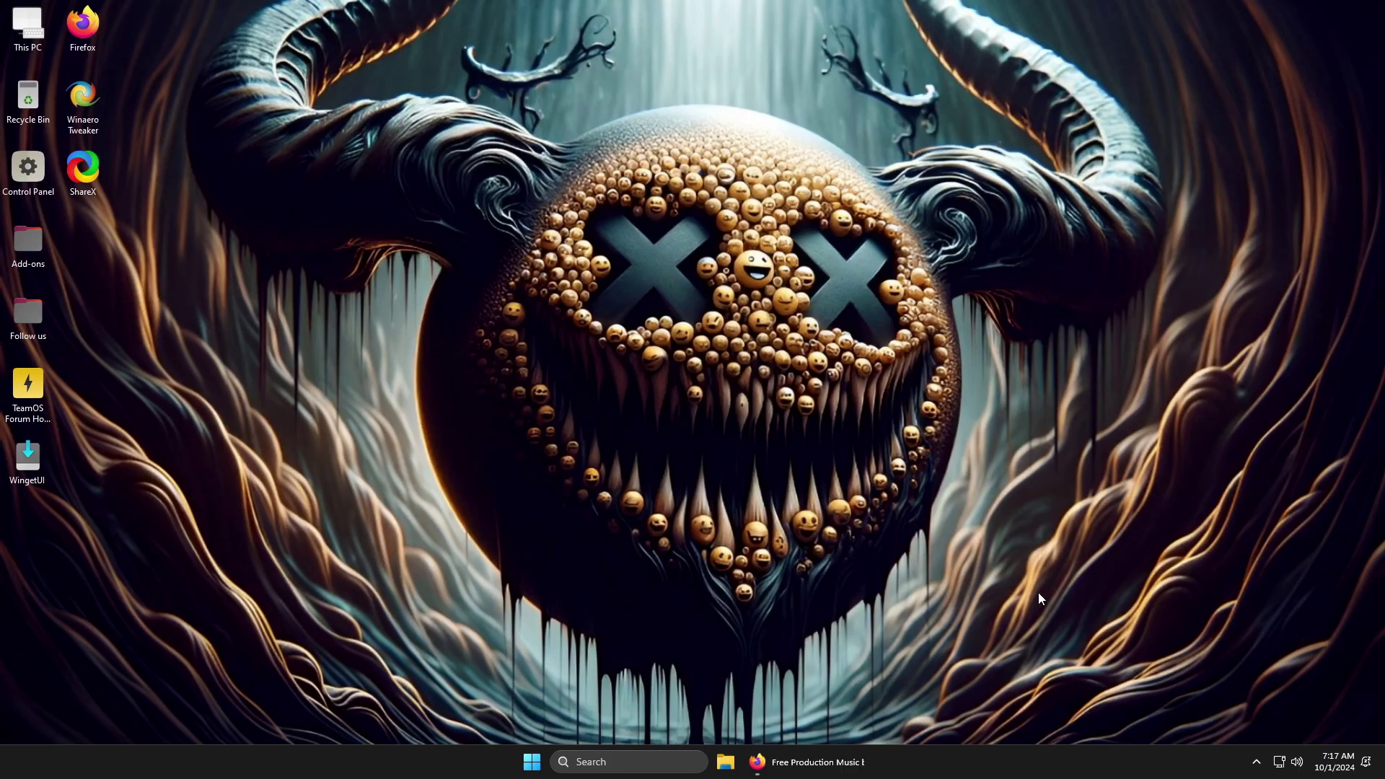
Open Task Manager, examine the running processes and the CPU and memory performance graphs, and close it
right_click(923, 755)
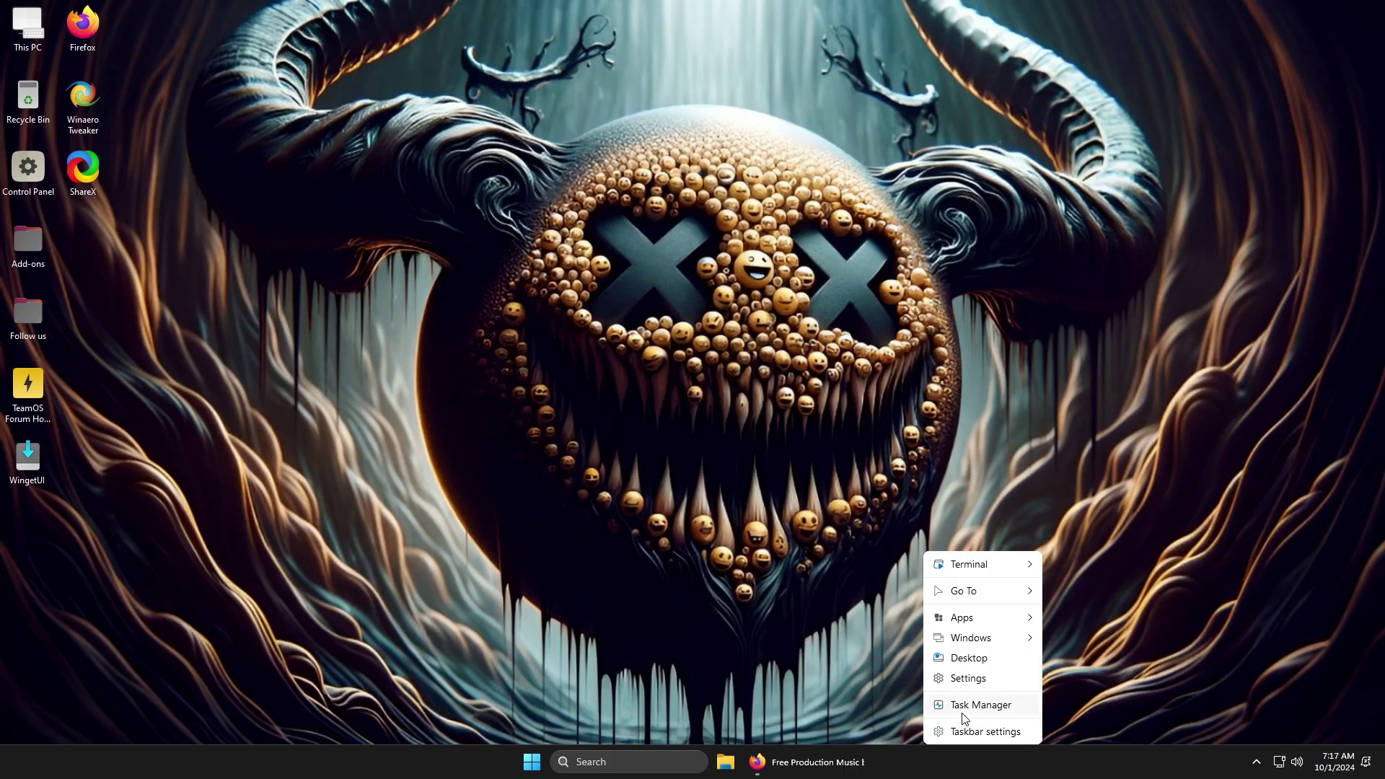
left_click(962, 710)
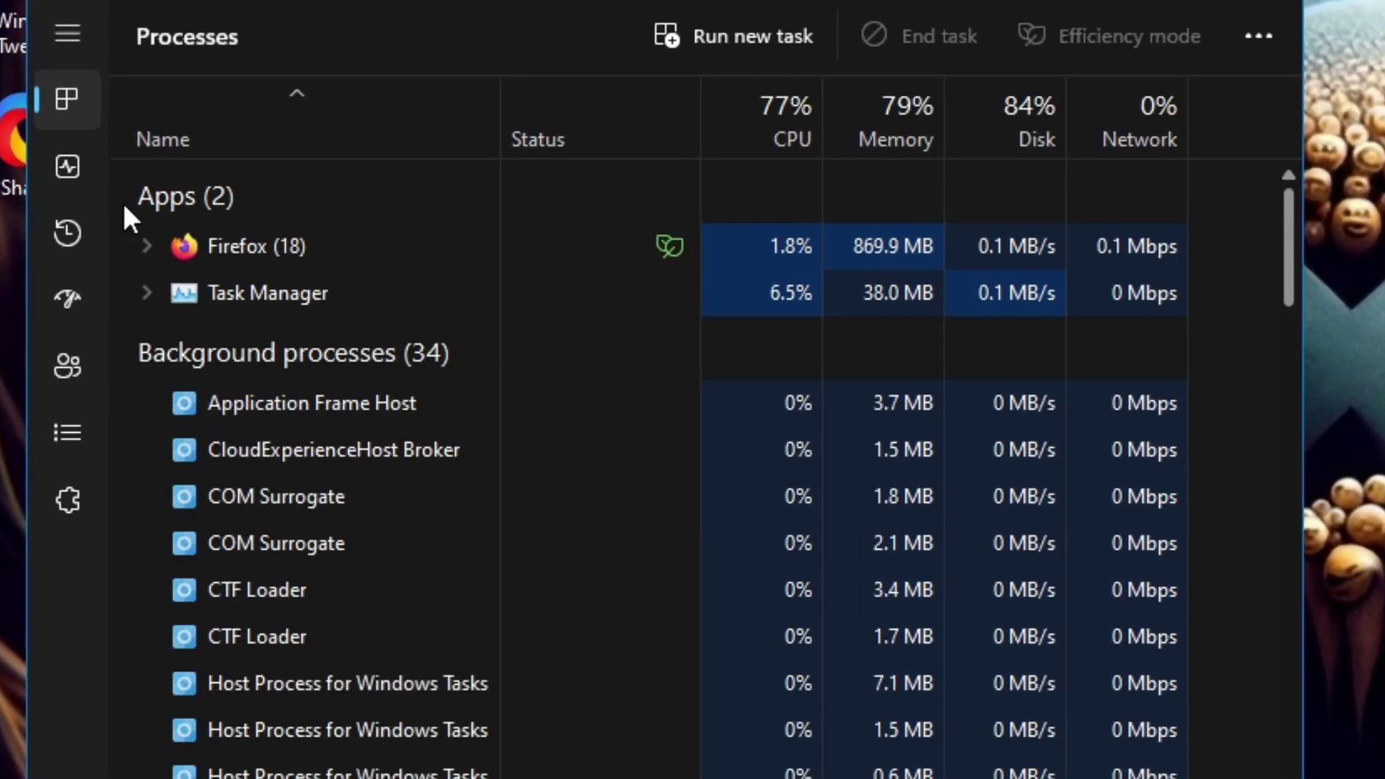
left_click(68, 167)
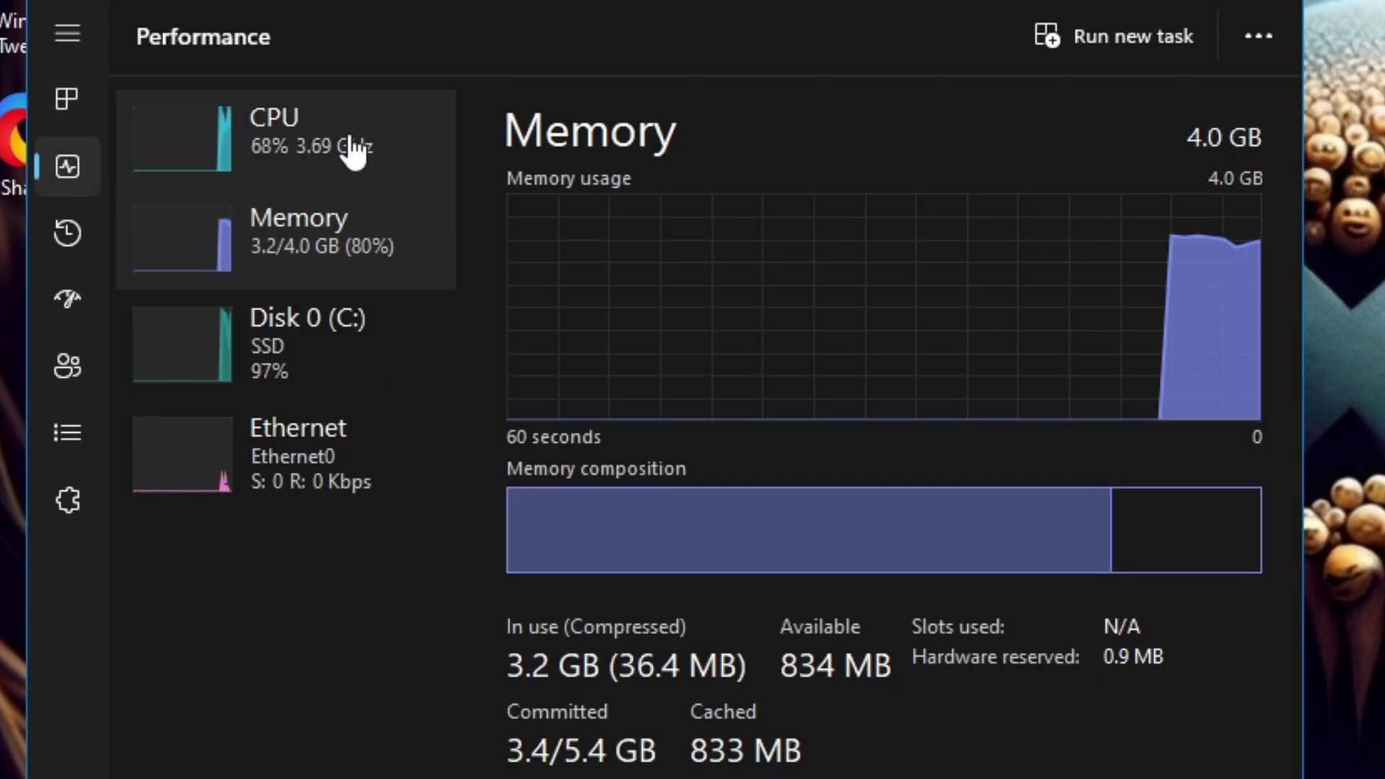
left_click(355, 148)
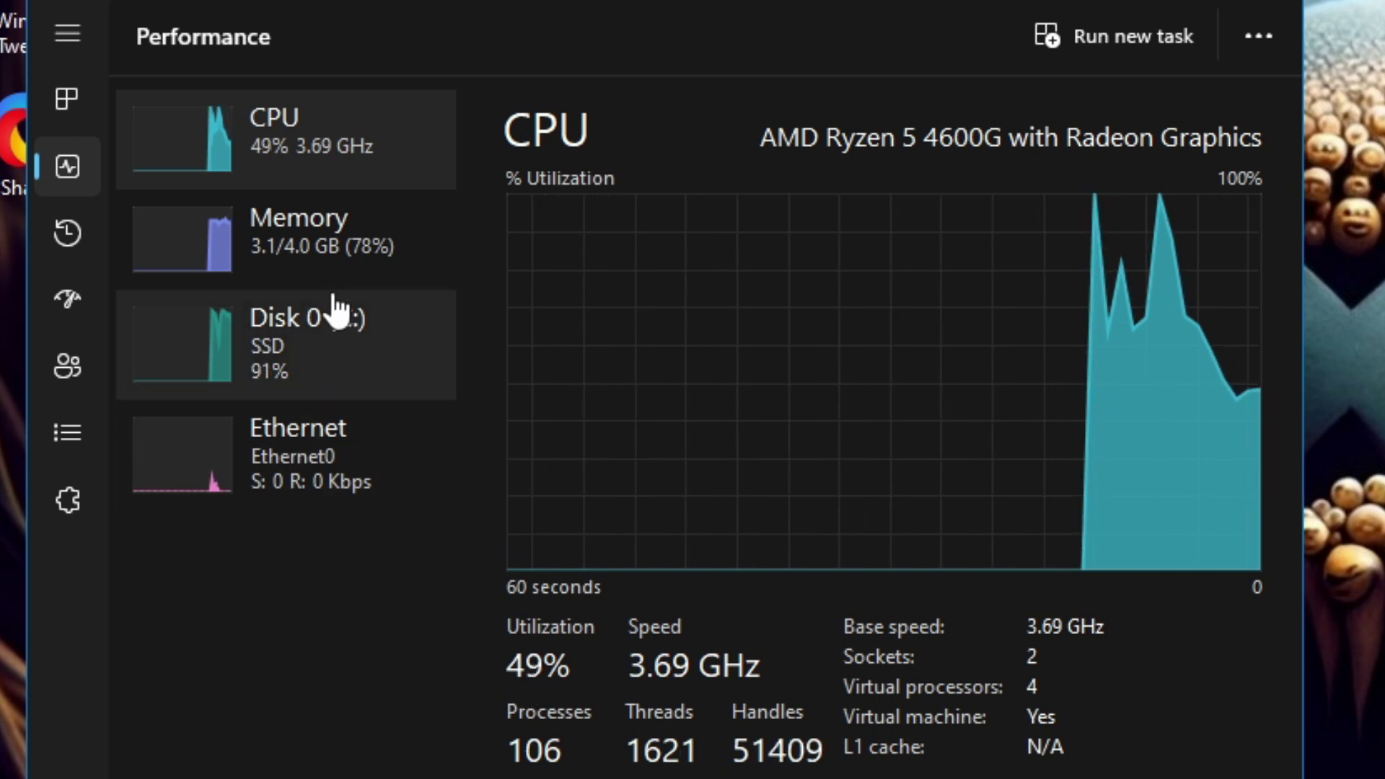
left_click(334, 272)
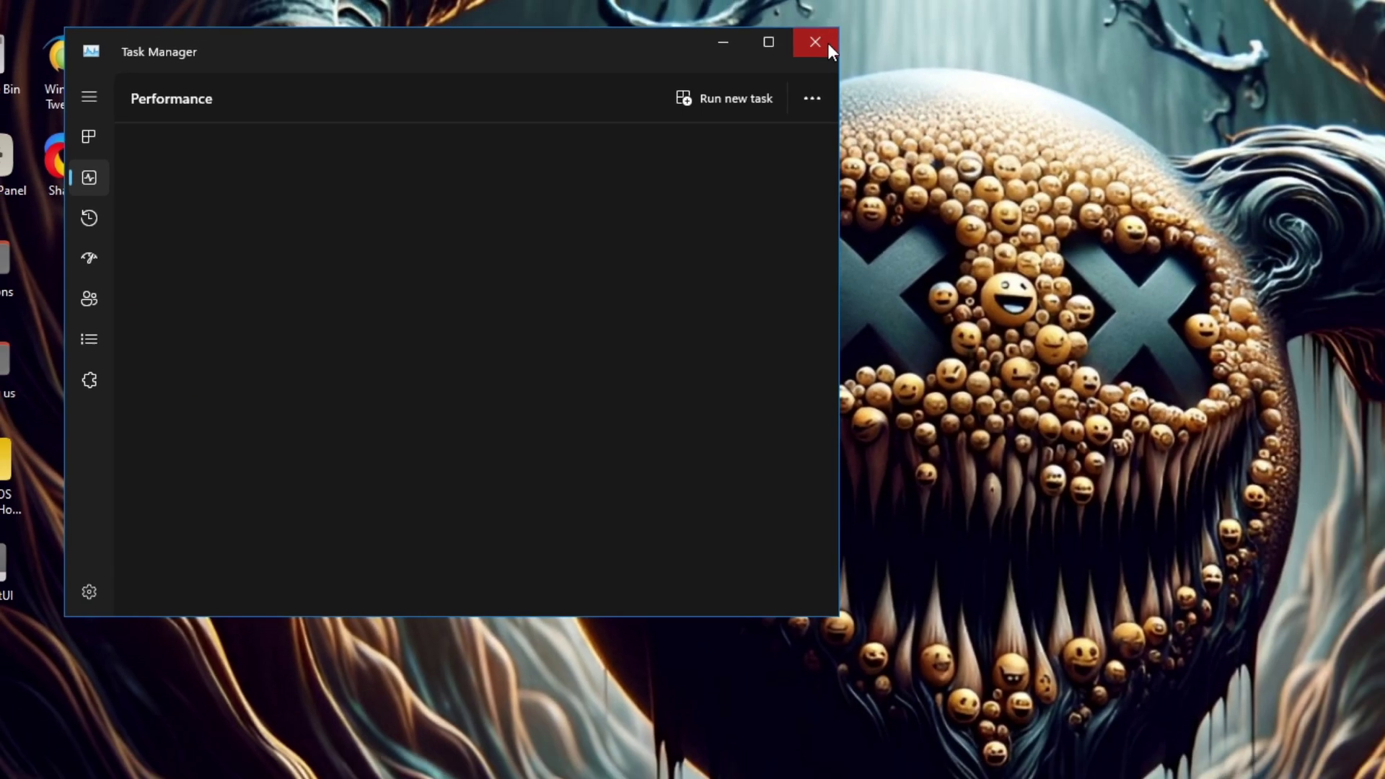
left_click(822, 42)
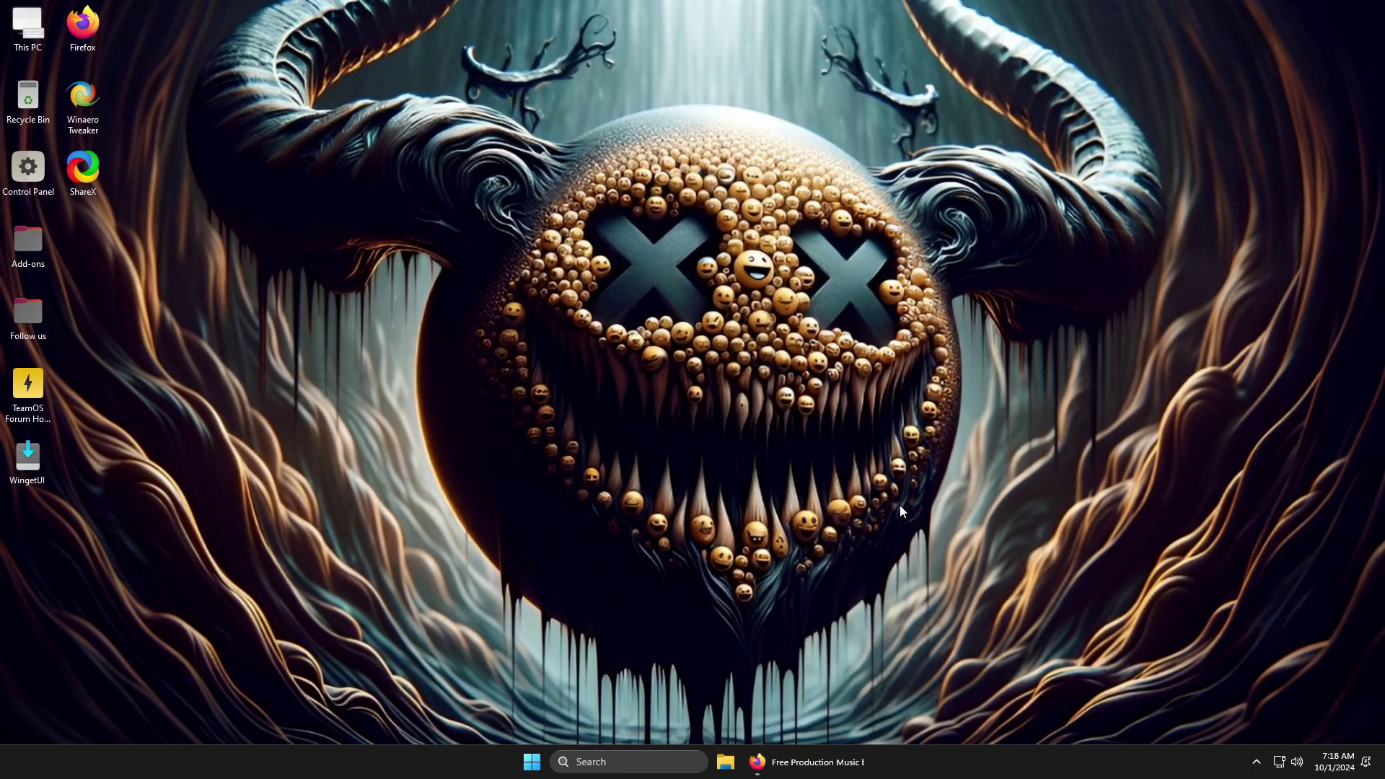